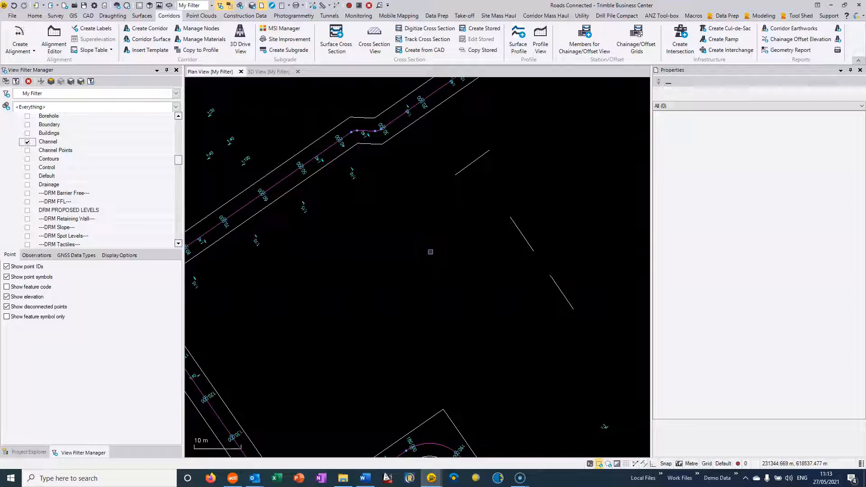
Step: Examine the road alignments, channel lines and crossfall arrows across the whole site in plan view
scroll(431, 252, down, 2)
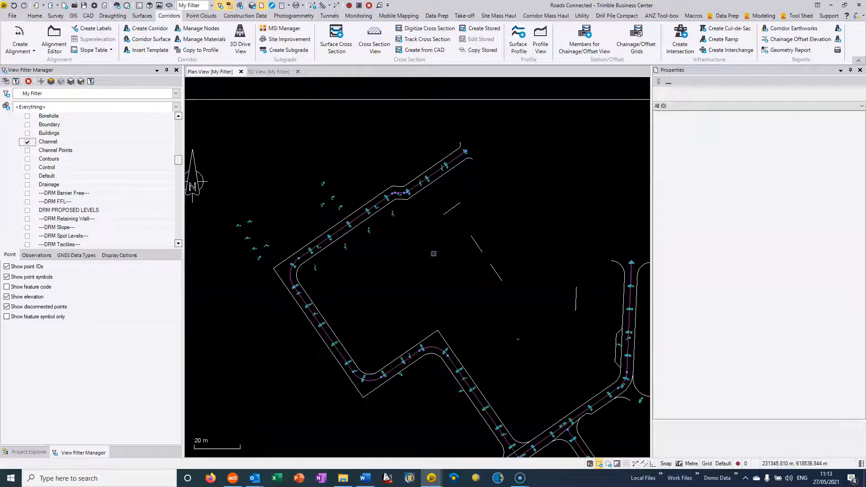
middle_drag(480, 300, 405, 190)
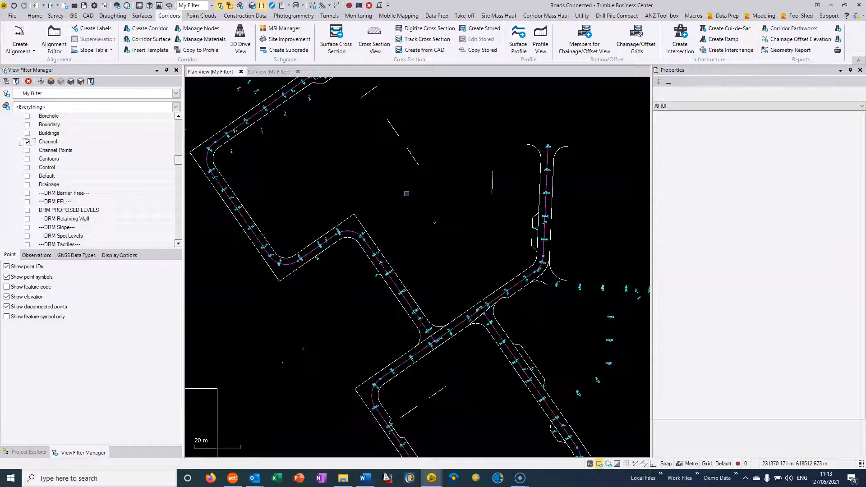
middle_drag(506, 362, 451, 224)
scroll(301, 280, up, 3)
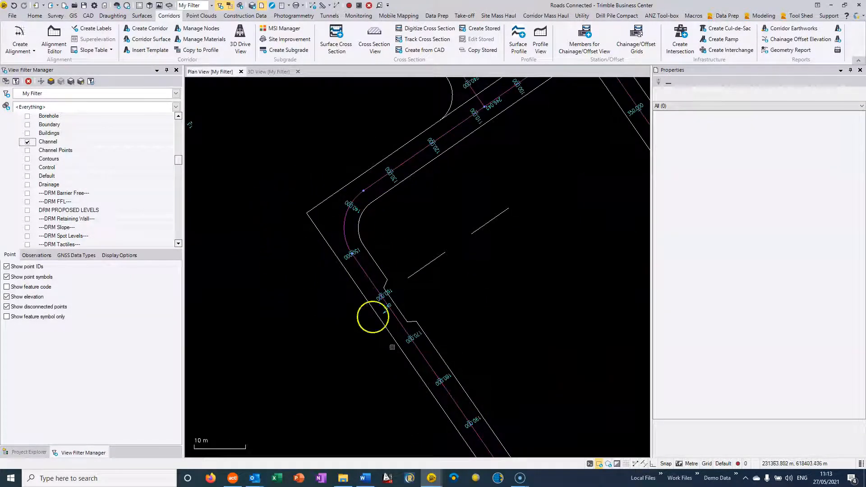
middle_drag(456, 386, 296, 133)
middle_drag(445, 284, 402, 348)
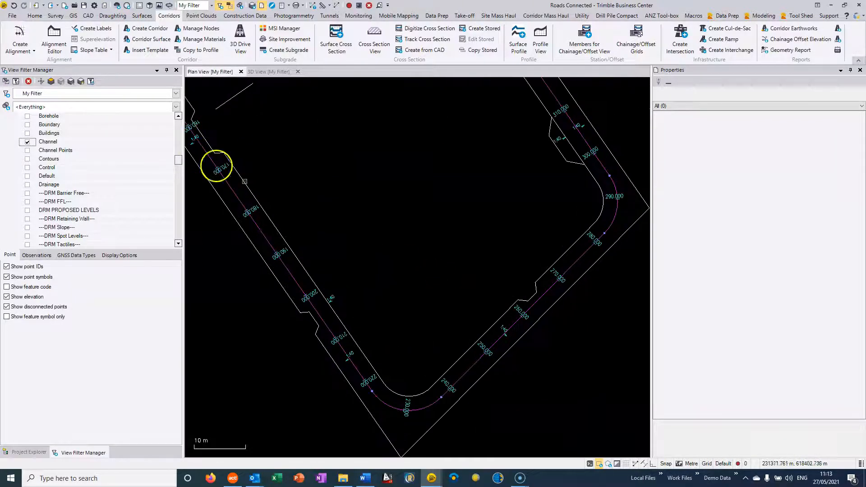
middle_drag(527, 243, 461, 298)
scroll(383, 164, down, 3)
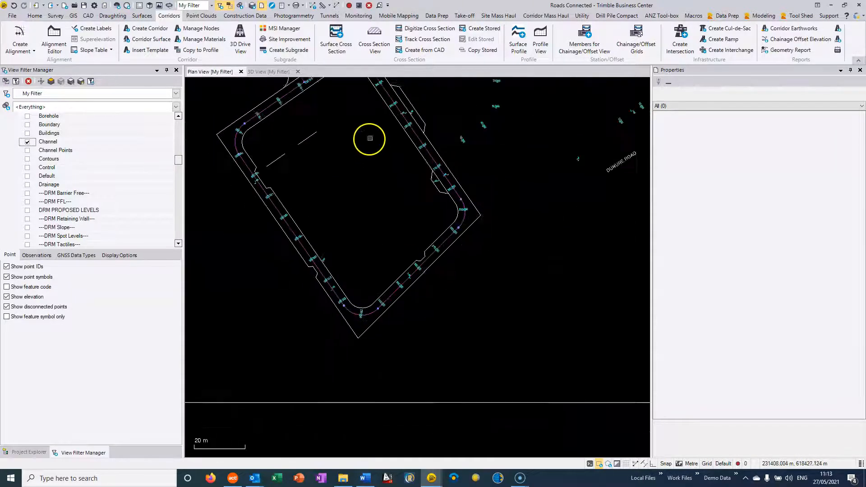
middle_drag(369, 136, 404, 253)
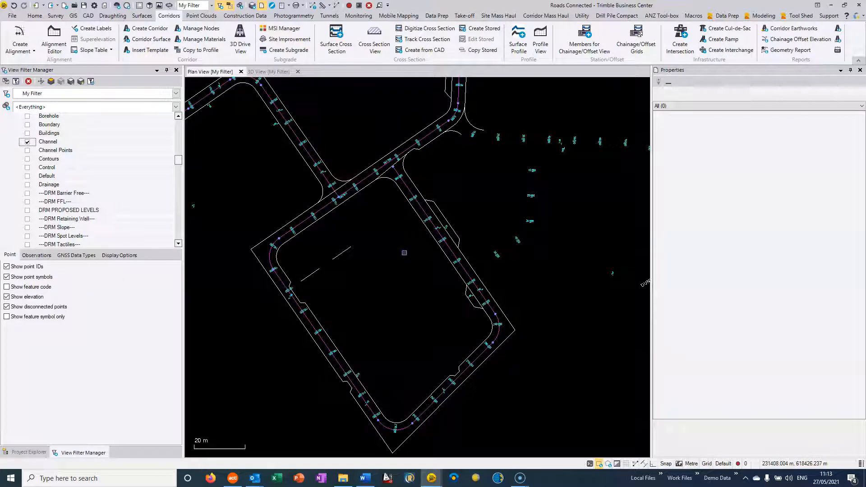
middle_drag(397, 224, 448, 347)
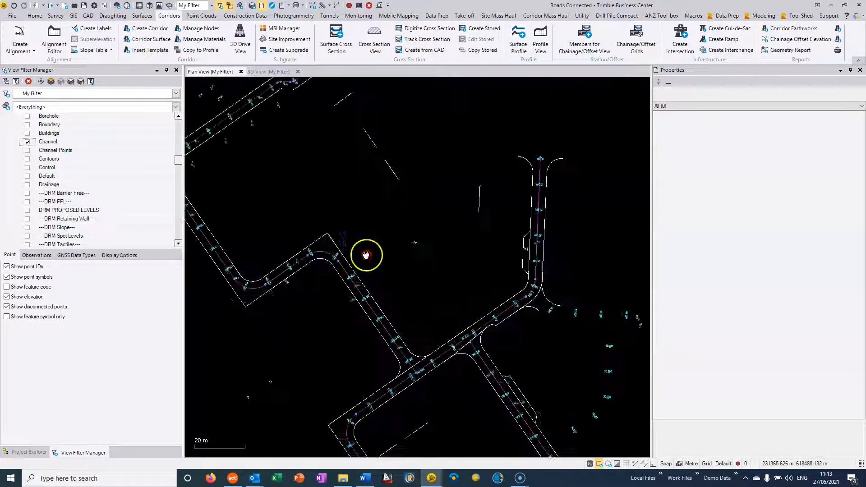
middle_drag(358, 237, 392, 315)
middle_drag(421, 259, 381, 238)
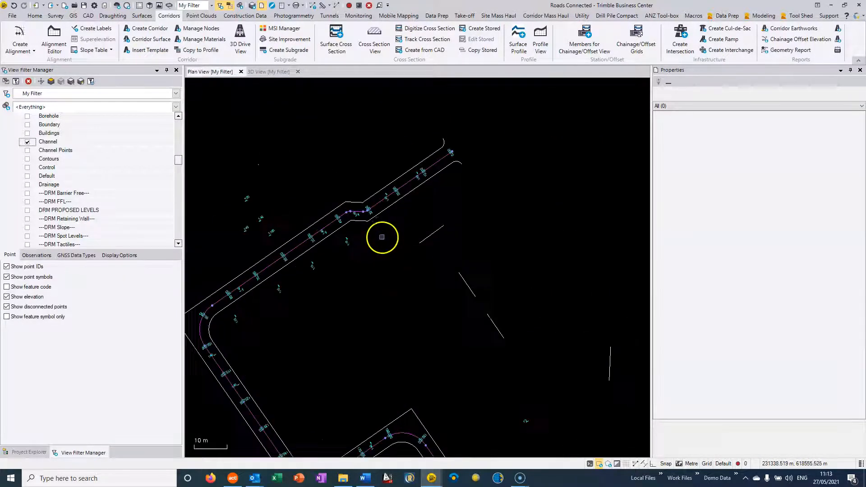
scroll(438, 191, up, 3)
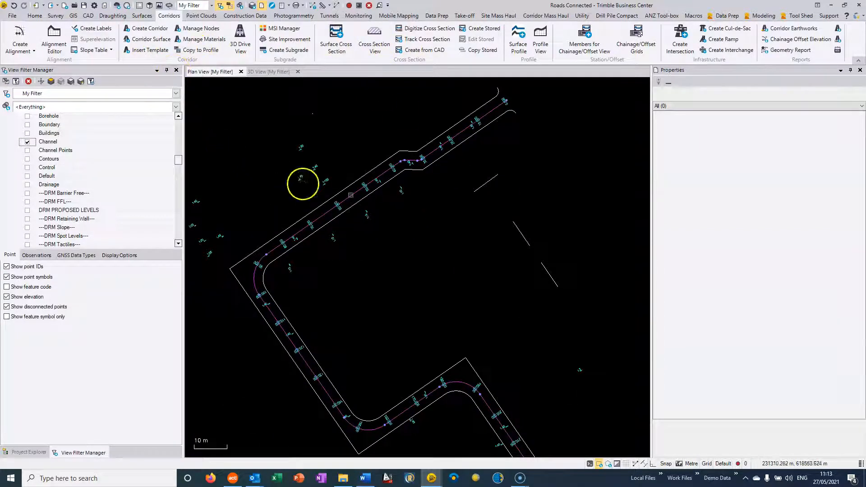
Step: Create a corridor named Road2 from the Road 2 horizontal and vertical alignments
click(29, 452)
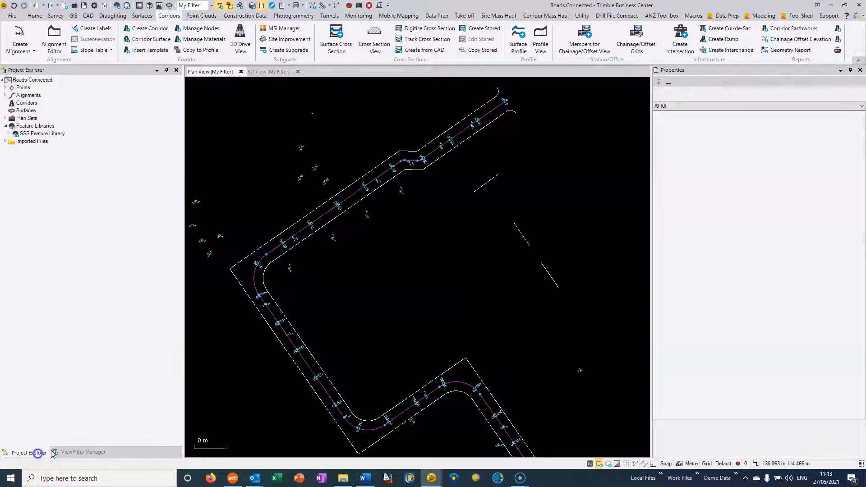
click(309, 155)
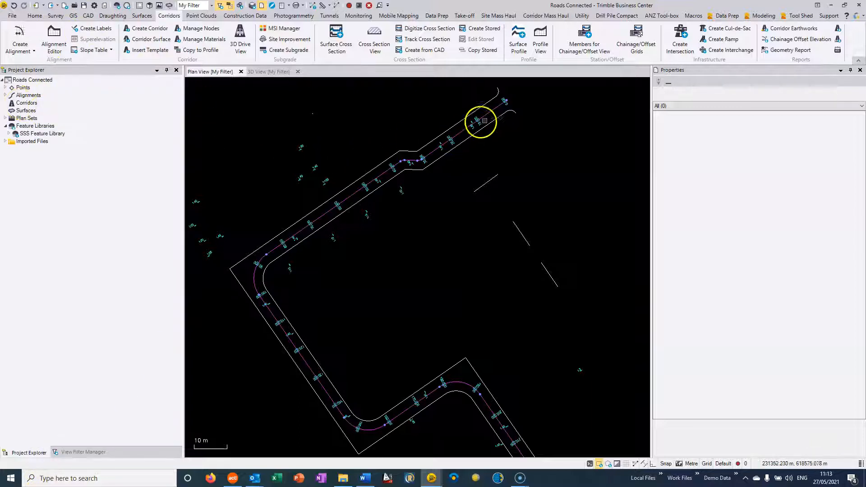
click(485, 116)
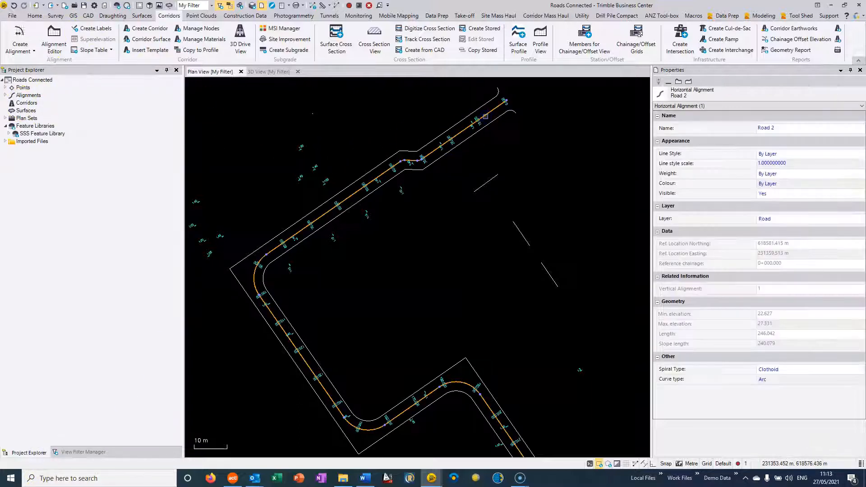
click(784, 130)
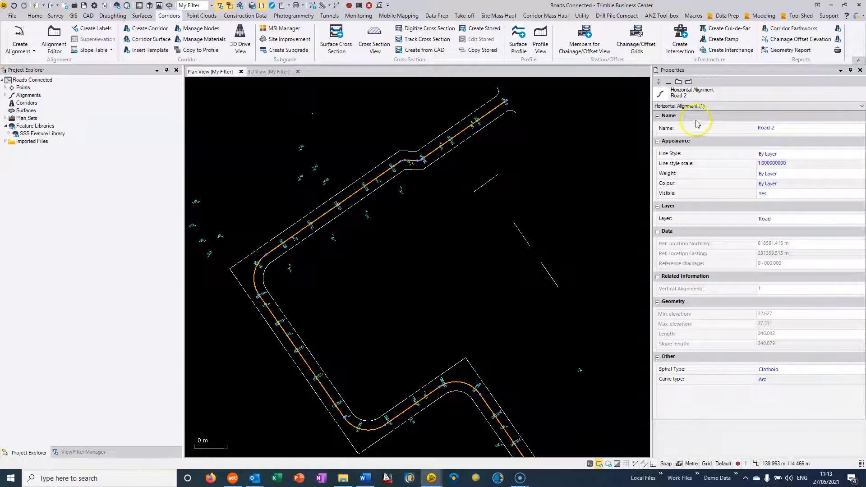
click(138, 29)
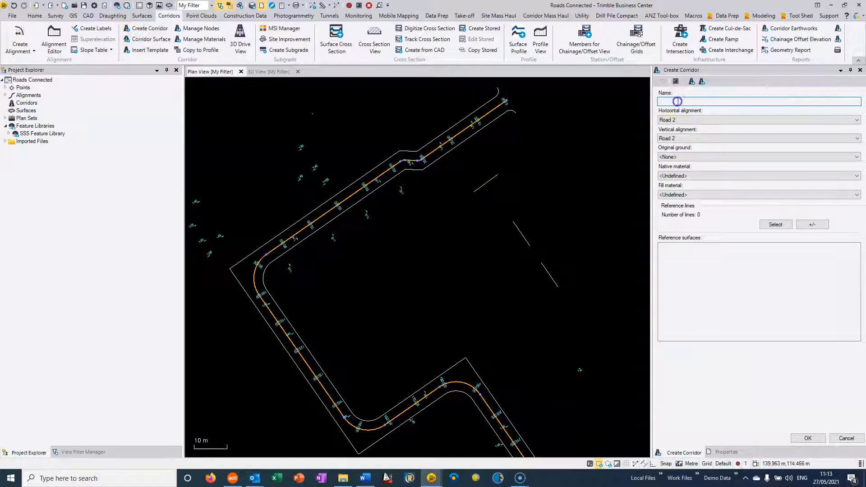
text(Road23)
click(813, 438)
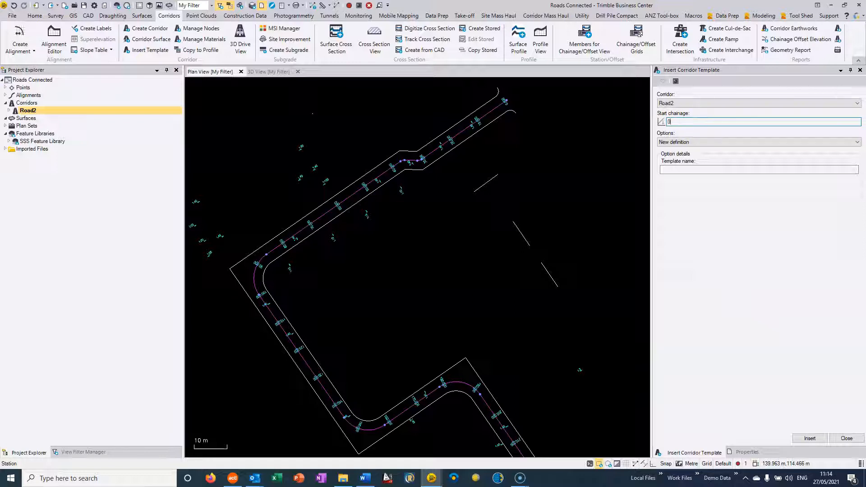
Step: Insert a new-definition template at chainage 0 of the Road2 corridor and reference its offset/slope instruction from the Road 2 node
key(Return)
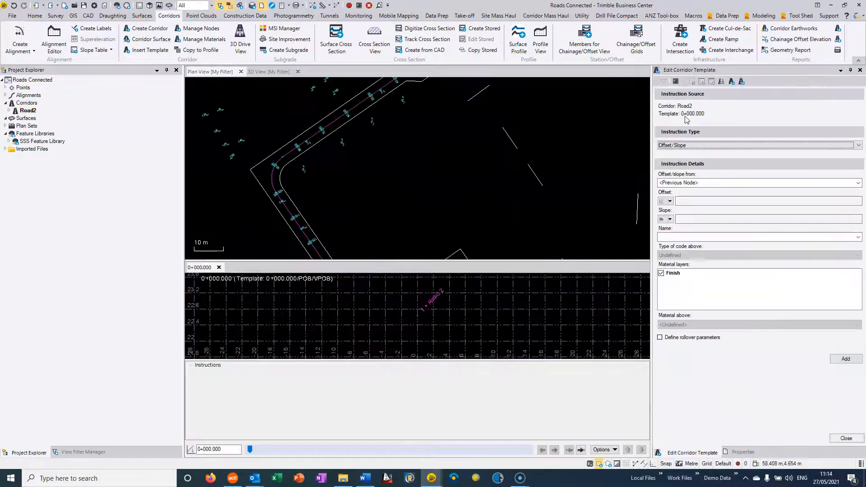
middle_drag(447, 107, 433, 164)
scroll(437, 107, up, 2)
middle_drag(468, 128, 435, 175)
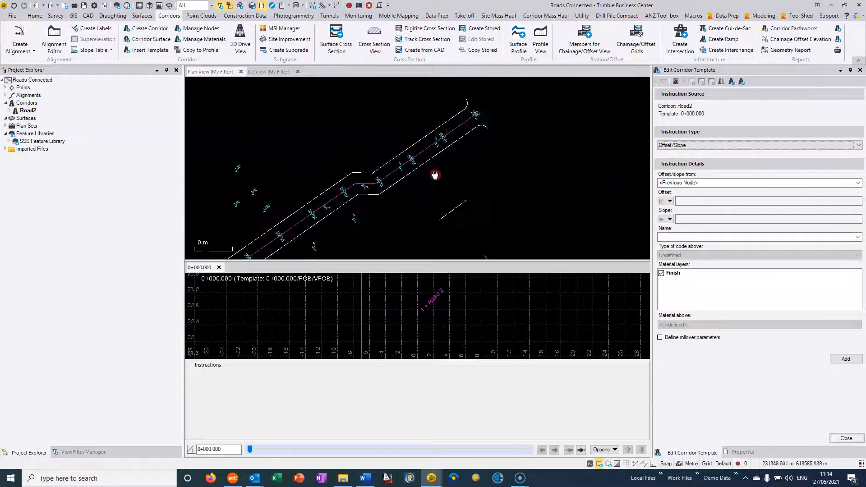
click(686, 183)
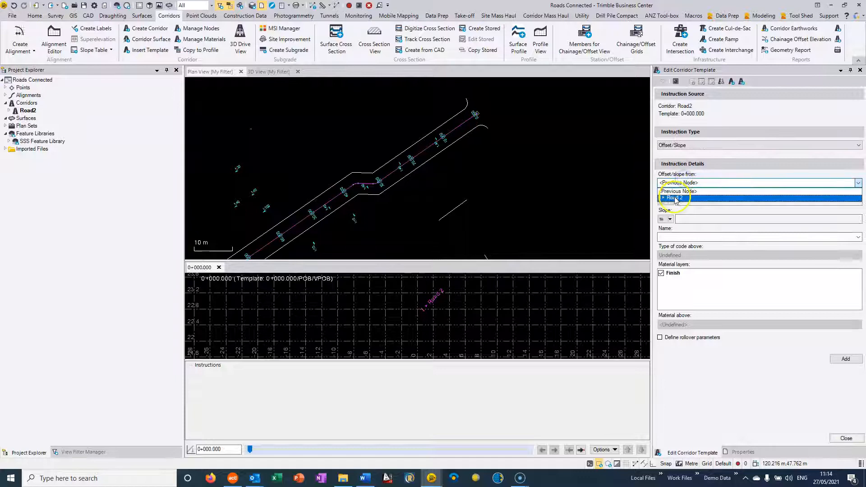
click(676, 190)
click(689, 147)
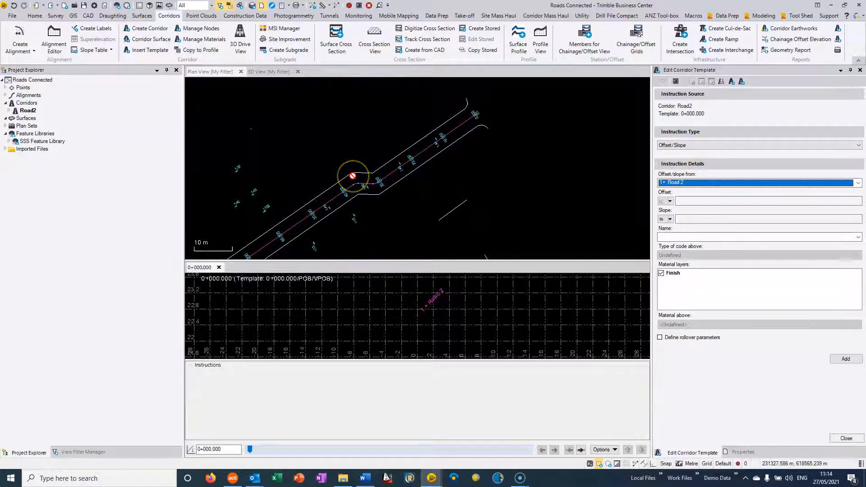
Step: Define the instruction's offset by 2D line, using the channel line string on the north-west side of the road
click(689, 201)
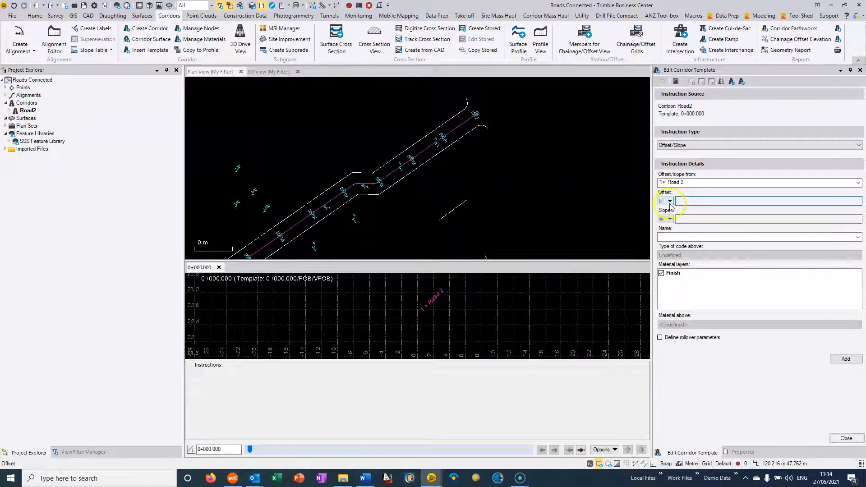
click(670, 202)
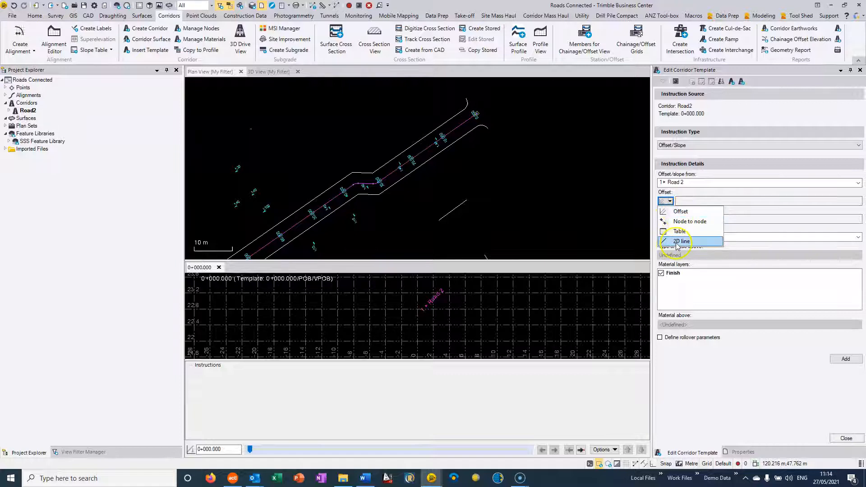
click(678, 246)
click(670, 201)
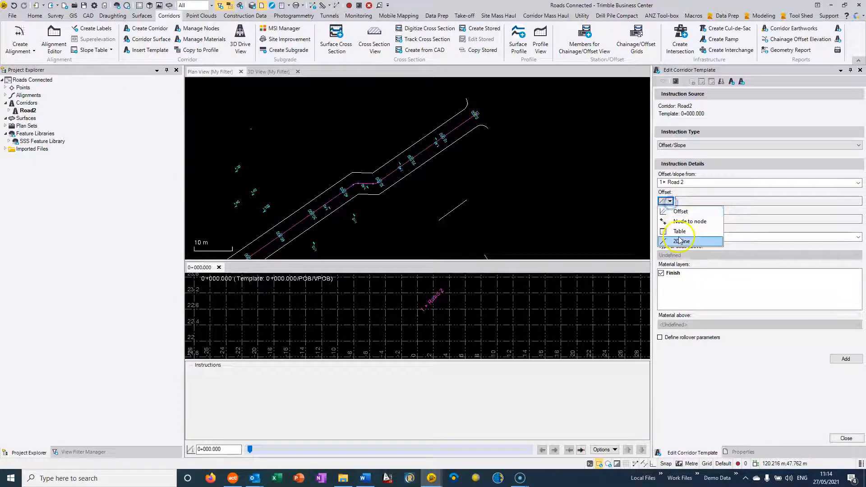
click(680, 240)
click(682, 201)
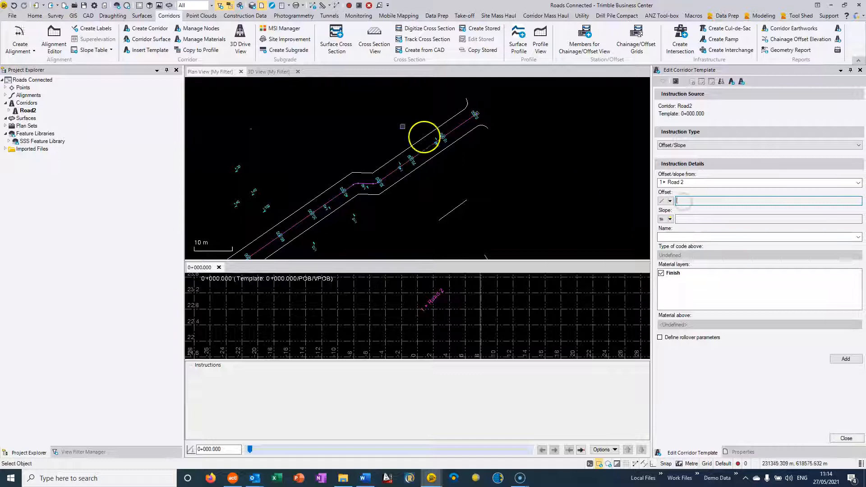
click(460, 119)
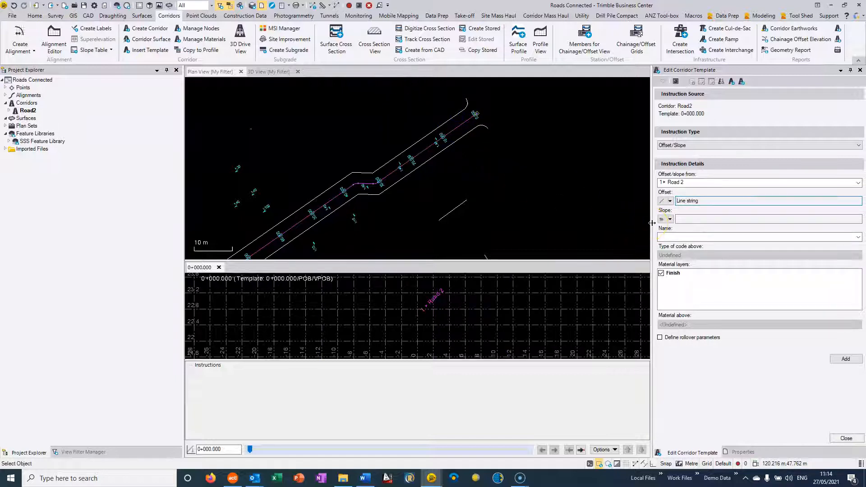
Step: Change the instruction's slope definition to a table
click(681, 219)
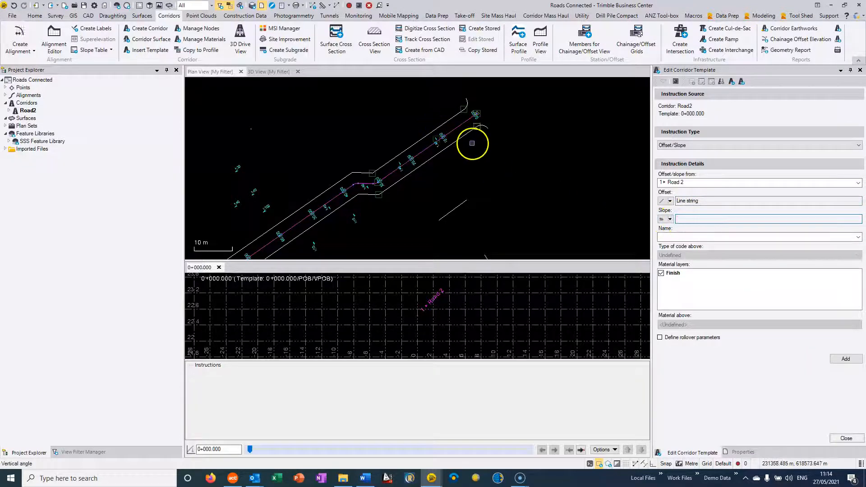
scroll(450, 147, up, 1)
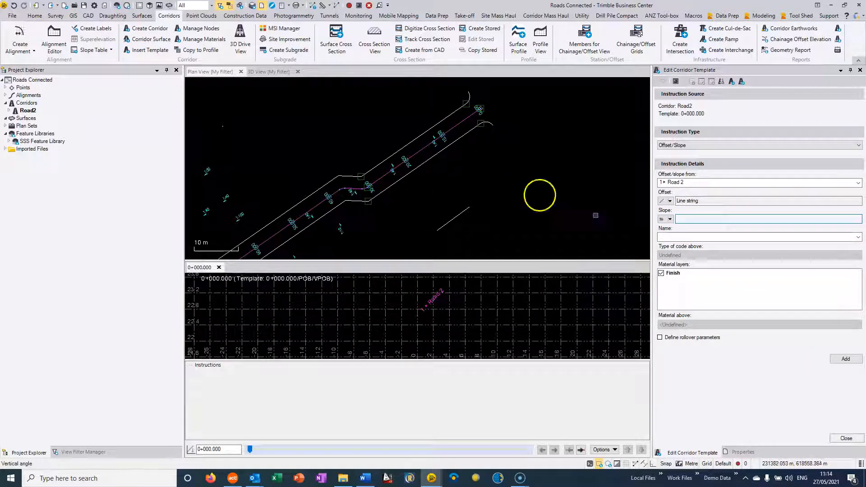
click(684, 219)
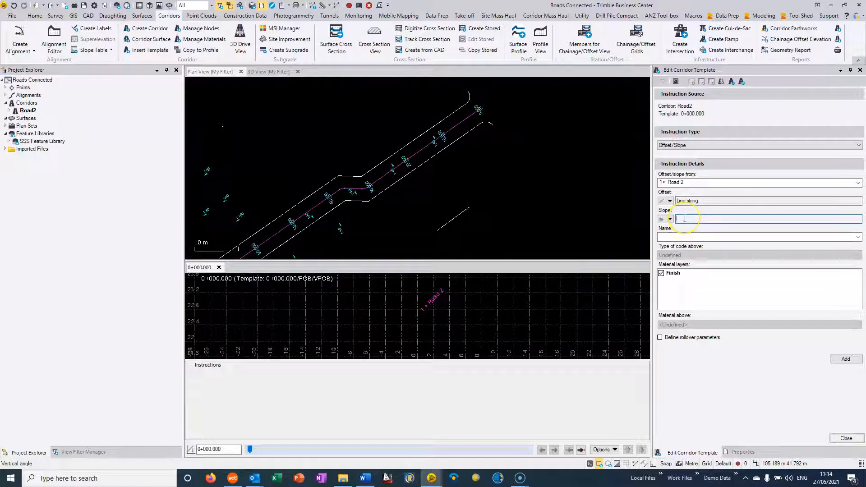
click(670, 220)
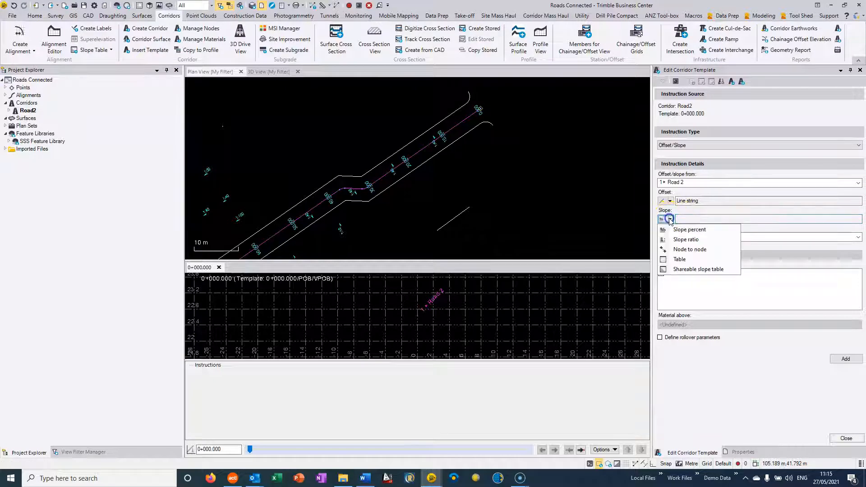
click(685, 261)
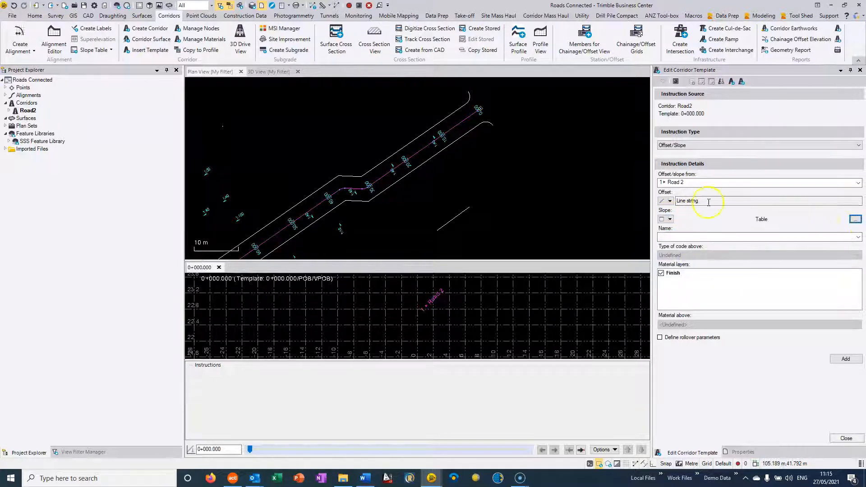
Step: Check the crossfall arrows along the road and enter chainage 0+000.000 with a slope of -2.500% in the slope table
scroll(415, 162, up, 3)
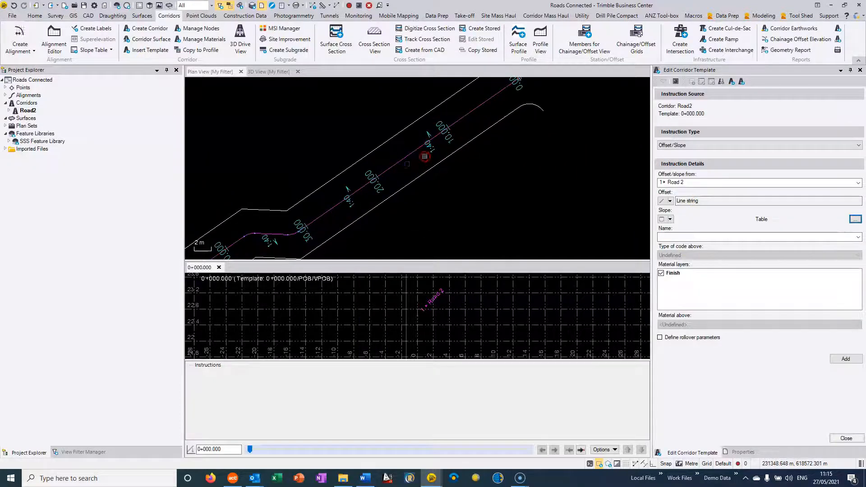
click(331, 169)
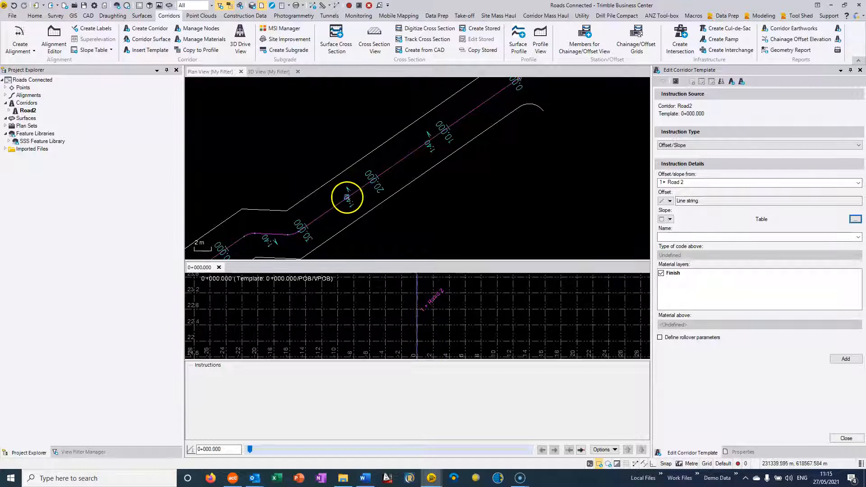
middle_drag(341, 206, 392, 169)
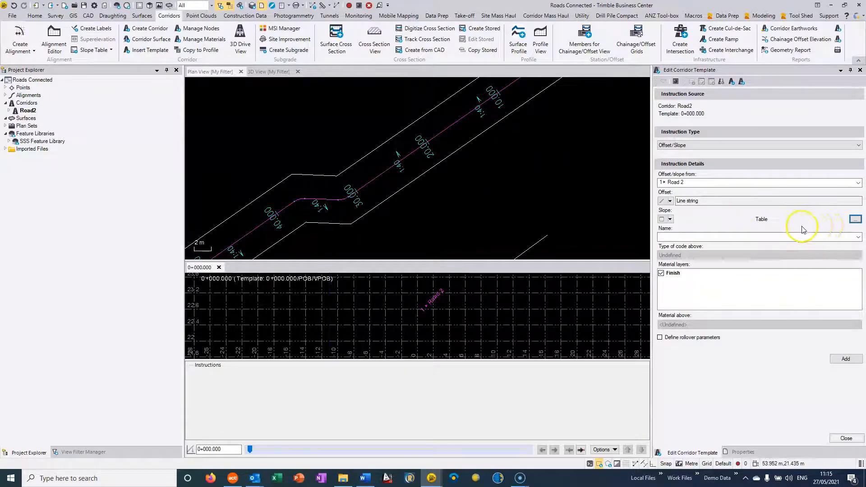
click(856, 219)
click(727, 102)
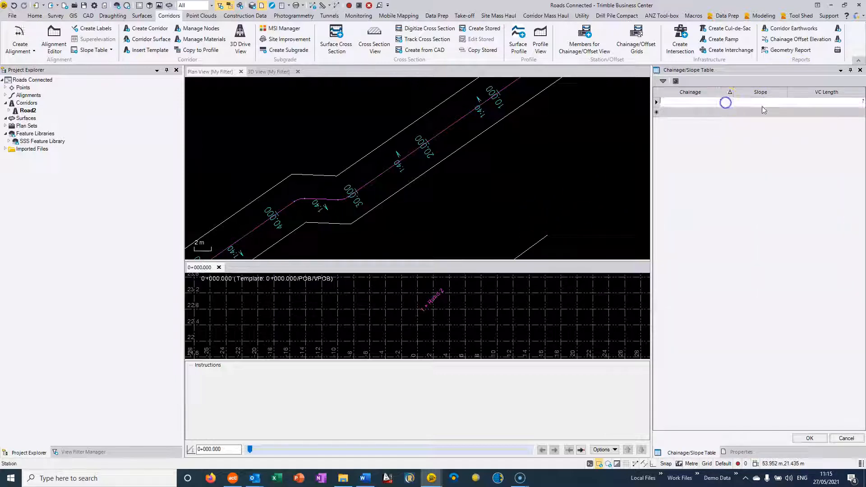
key(Tab)
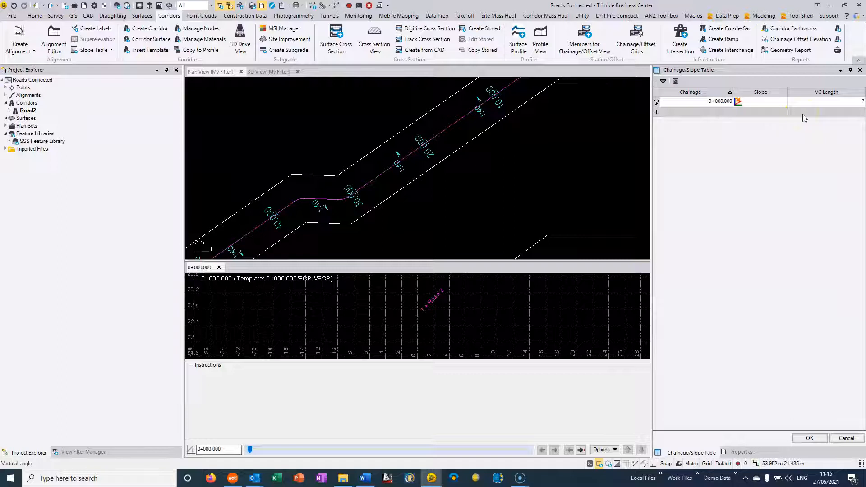
key(Return)
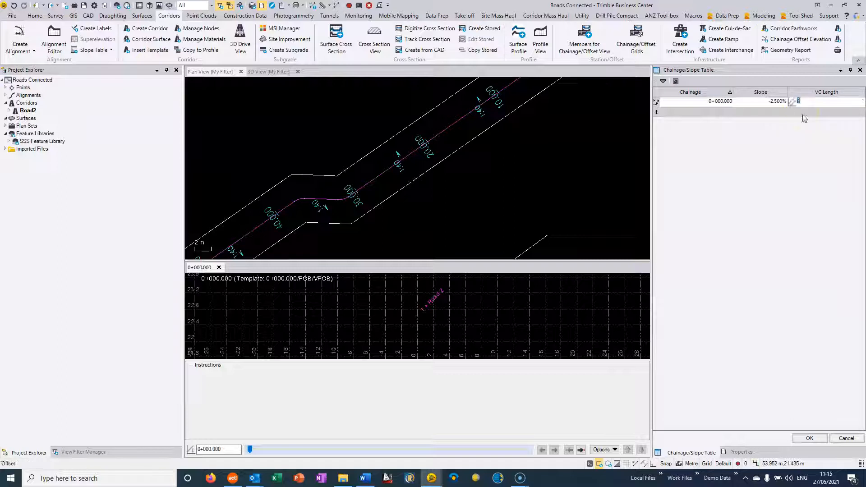
Step: Add chainage 0+024.000 with a slope of -2.500% to the slope table
text(24)
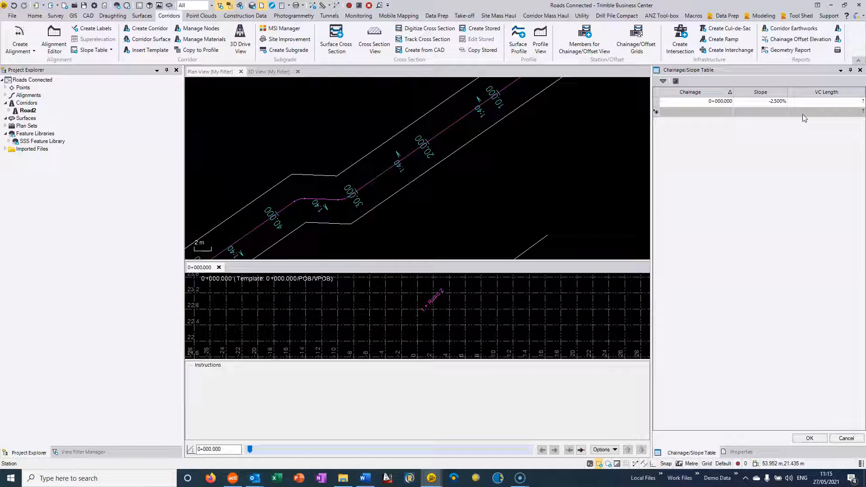
key(Tab)
text(-2)
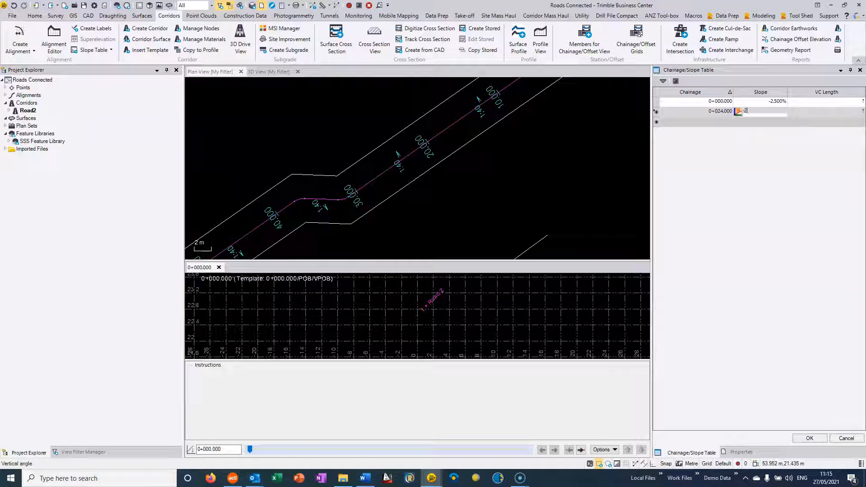
text(.5)
key(Return)
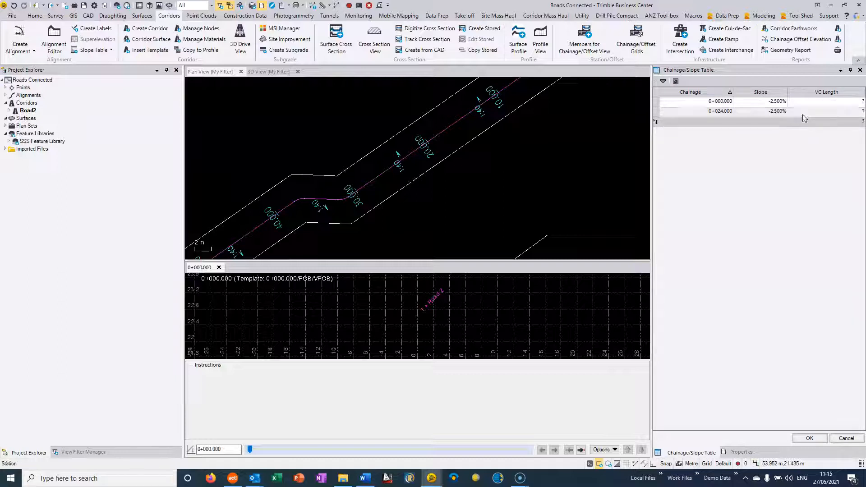
Step: Add chainage 0+034.000 with a slope of 2.500% and accept the slope table
text(34)
key(Tab)
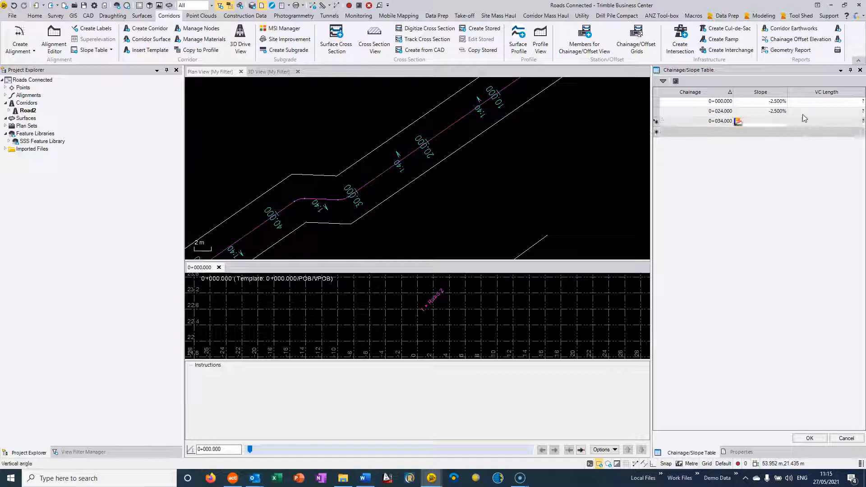
text(2.5)
key(Tab)
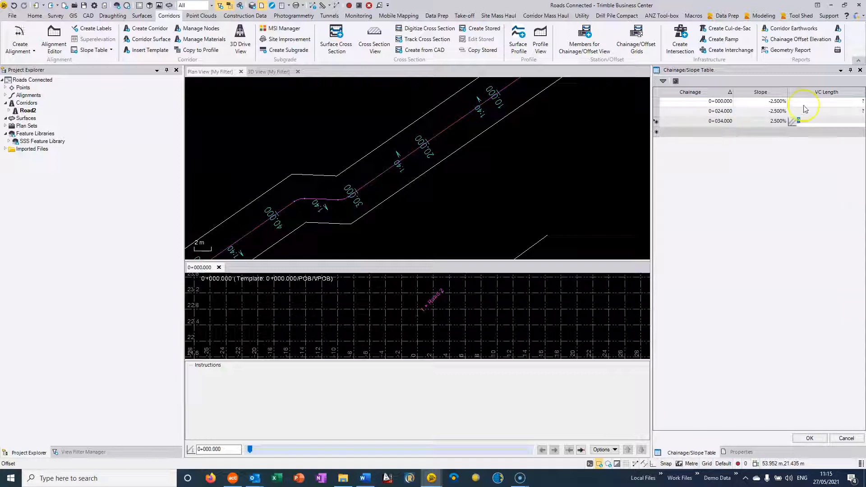
click(811, 438)
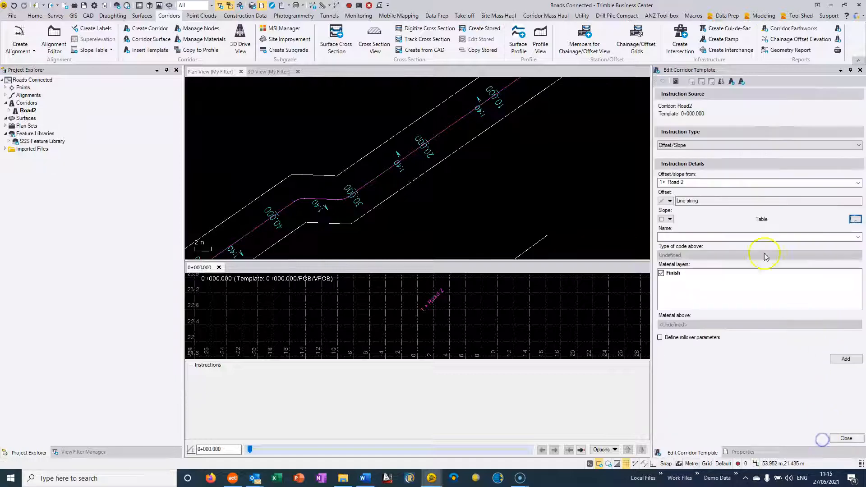
Step: Name the offset/slope instruction CR and add it to the template
click(680, 237)
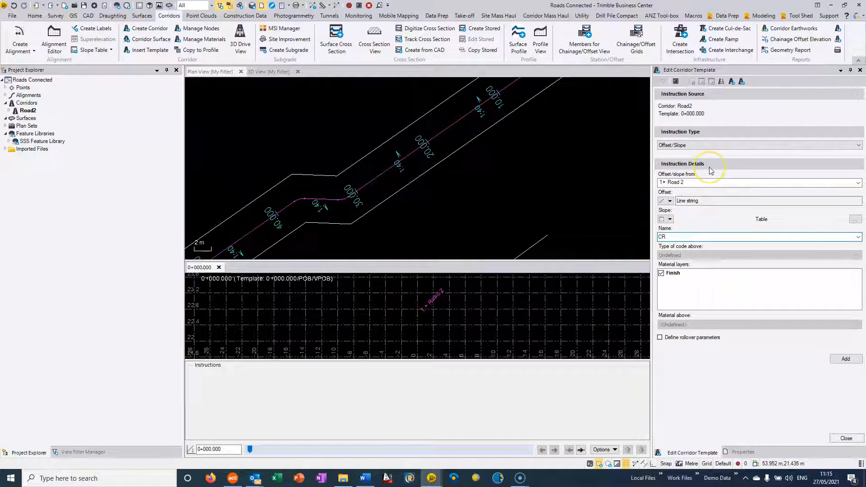
click(845, 359)
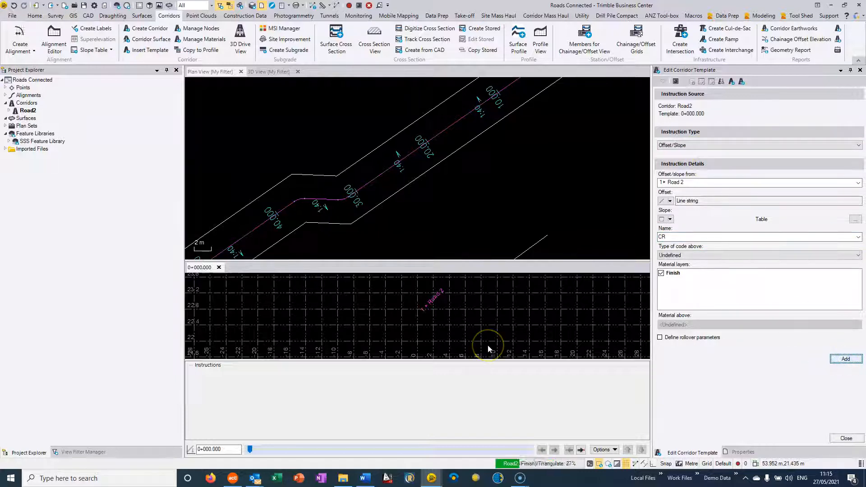
click(494, 297)
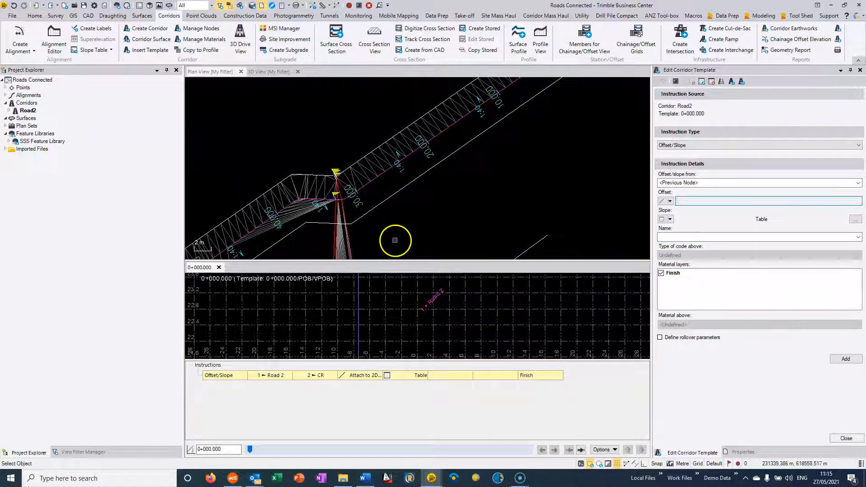
Step: Reference the second offset/slope instruction from the Road 2 node instead of the previous node
scroll(333, 203, down, 2)
scroll(333, 203, down, 4)
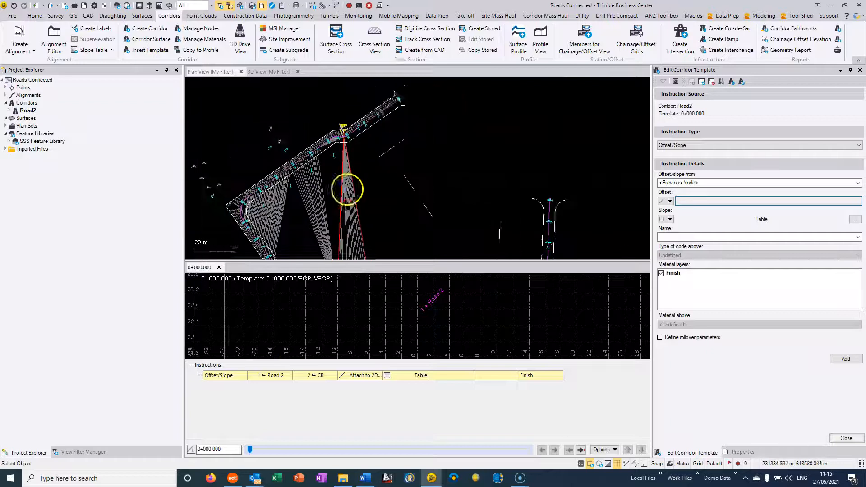
scroll(350, 140, up, 4)
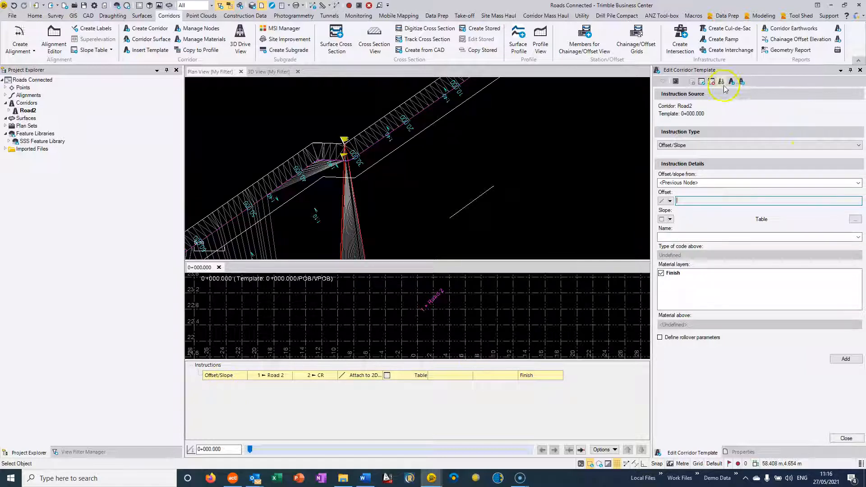
click(688, 183)
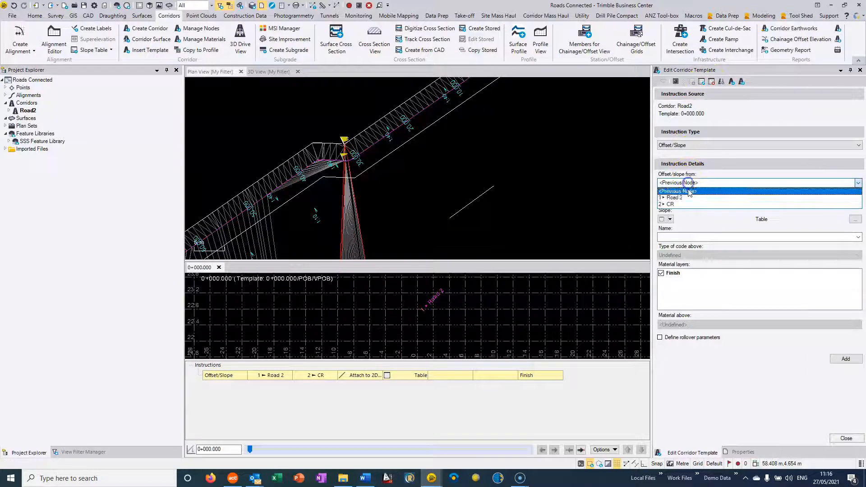
click(682, 200)
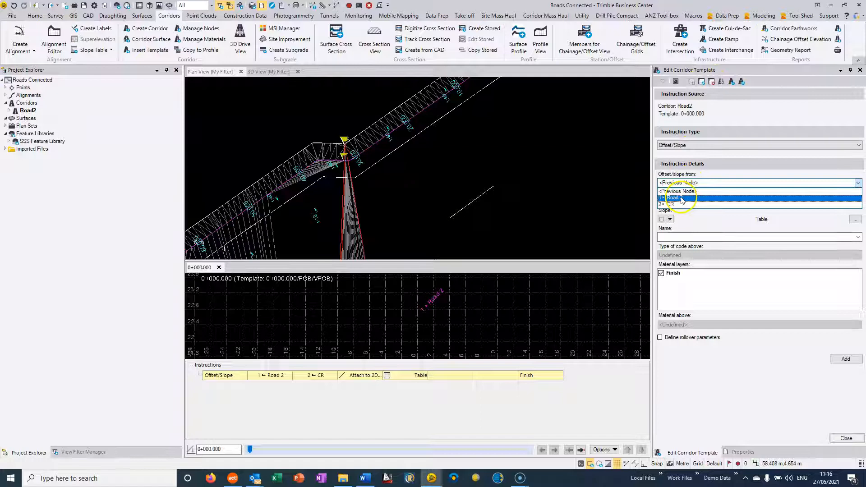
click(685, 200)
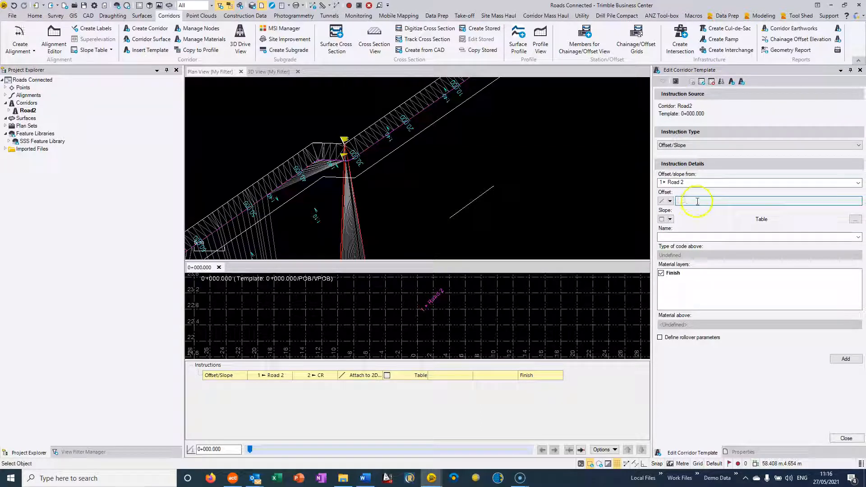
Step: Define the second instruction's offset by 2D line, using the channel line string on the south-east side of the road
click(670, 201)
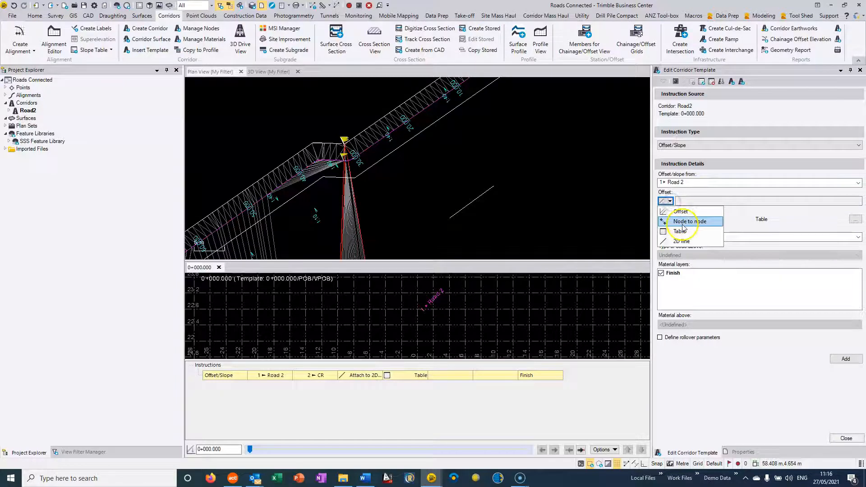
click(684, 241)
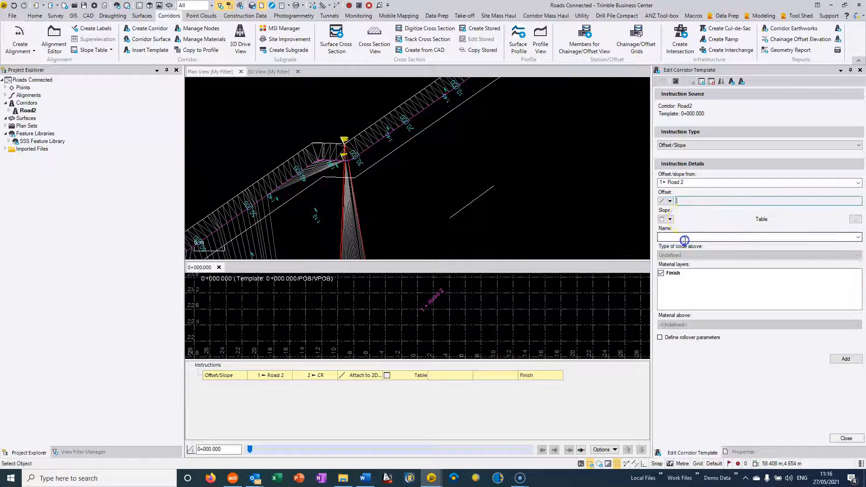
click(377, 163)
middle_drag(377, 163, 332, 72)
scroll(323, 143, down, 2)
click(396, 164)
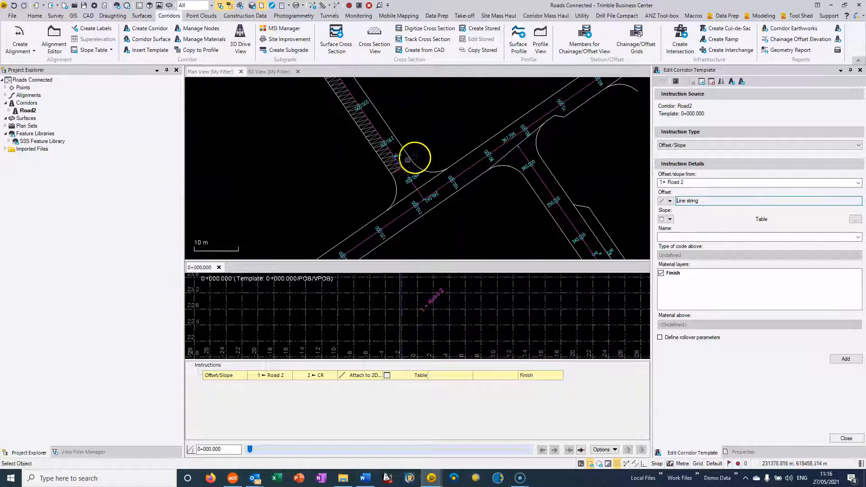
scroll(406, 159, up, 2)
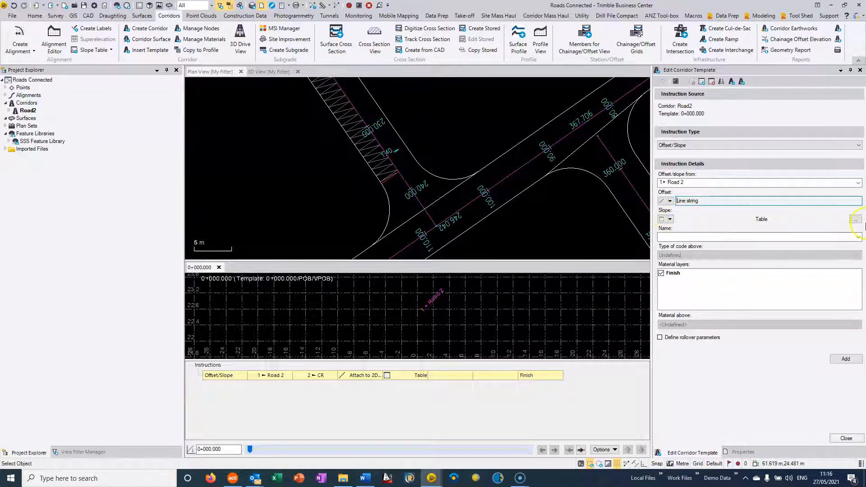
Step: Start the second instruction's slope table with chainage 0+000.000 at a slope of 2.500%
click(855, 221)
click(695, 101)
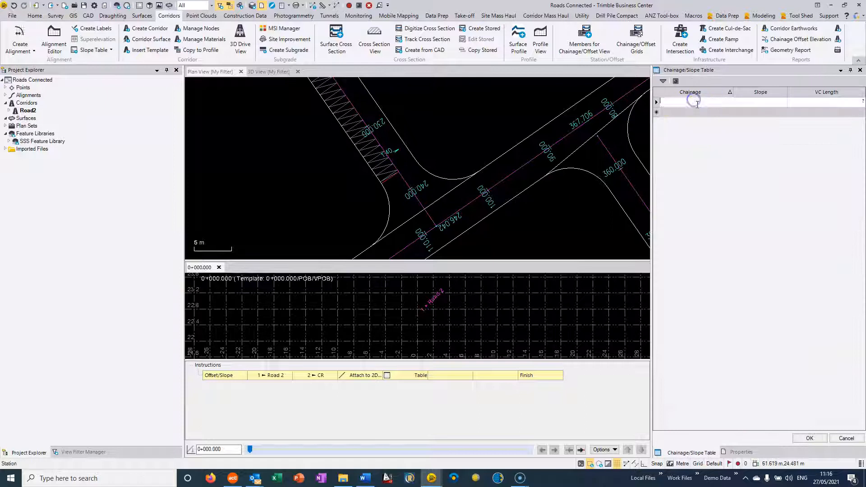
scroll(461, 147, down, 2)
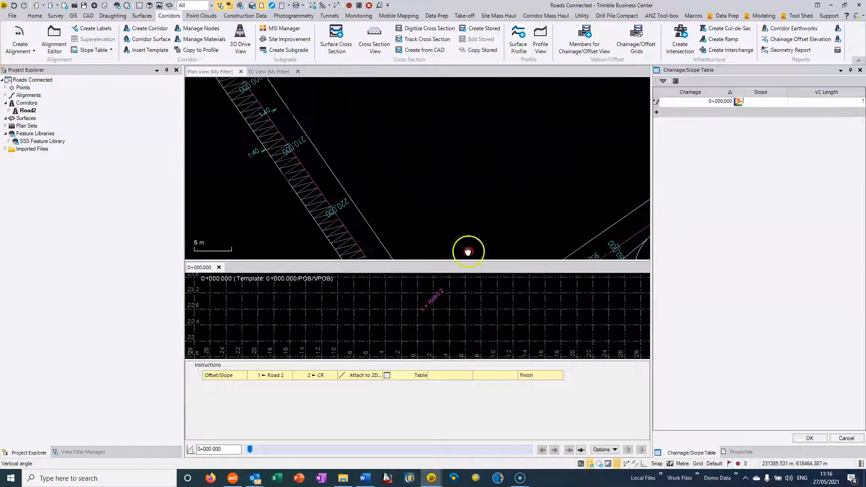
scroll(441, 185, up, 5)
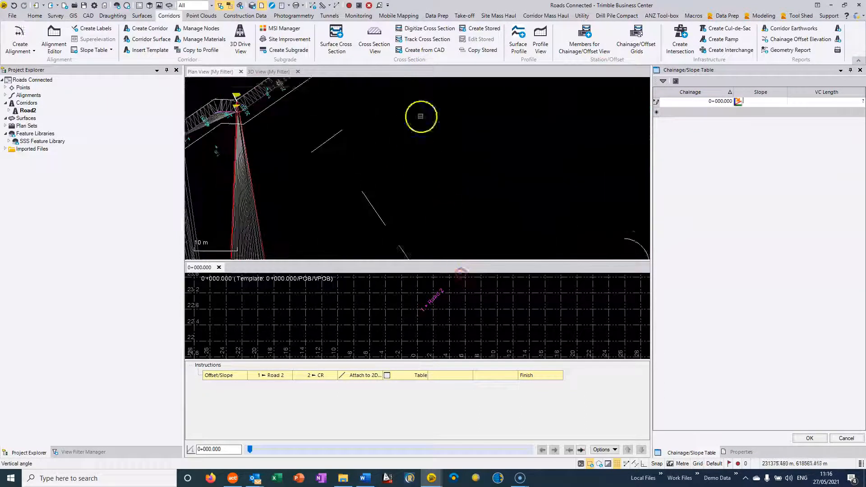
scroll(301, 190, up, 2)
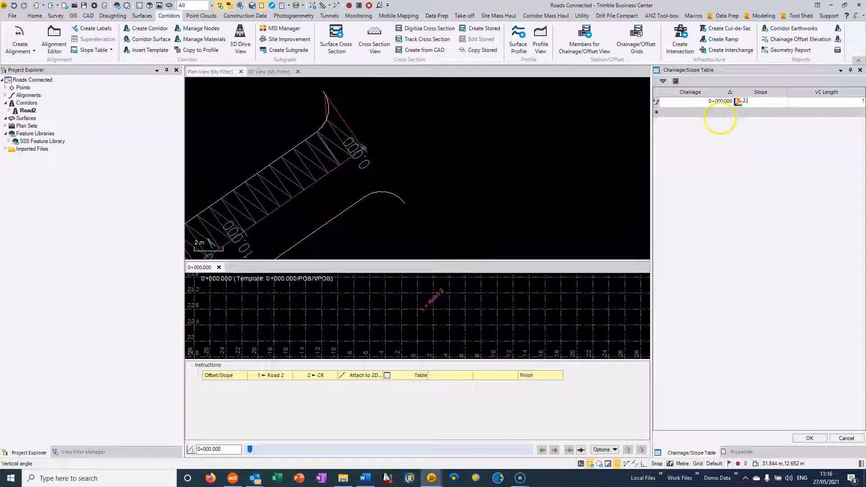
click(708, 113)
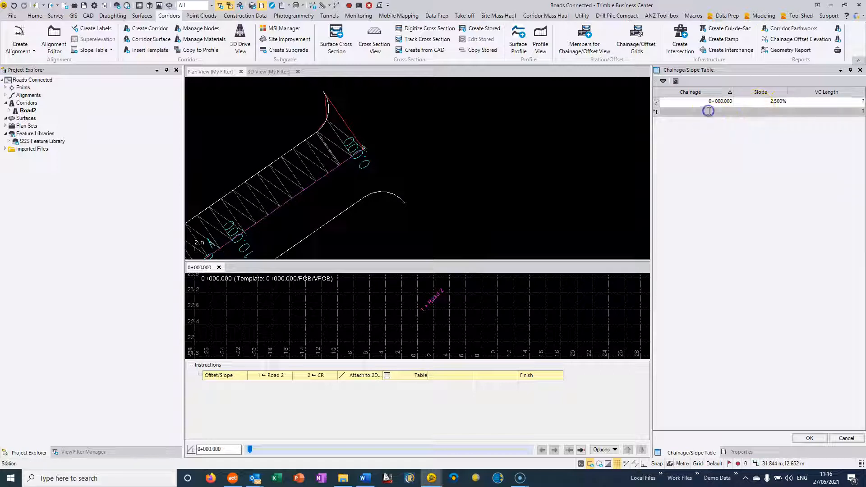
Step: Add chainage 0+024.000 with a slope of 2.500% to the second instruction's slope table
scroll(509, 123, down, 2)
middle_drag(509, 123, 481, 151)
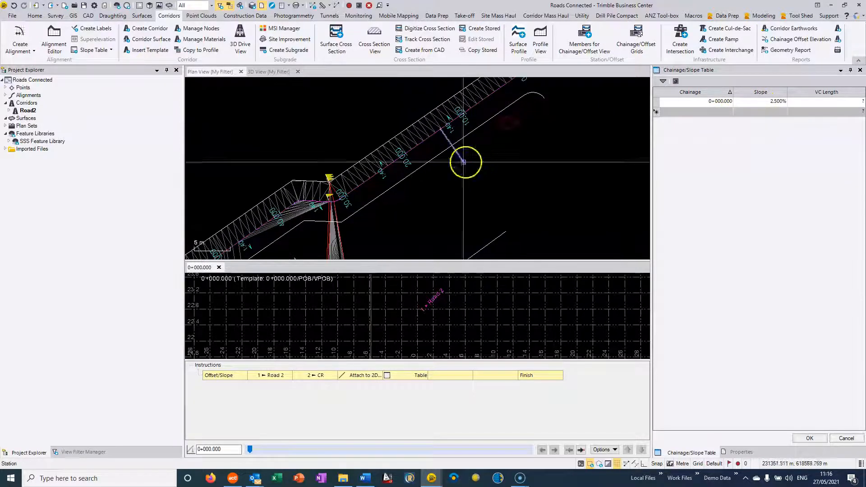
text(24)
key(Return)
text(2.5)
key(Return)
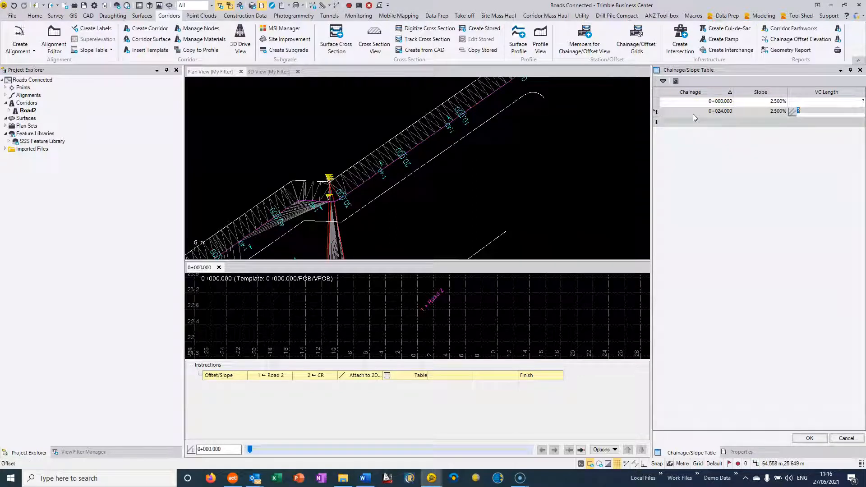
Step: Add chainage 0+034.000 with a slope of -2.500% and accept the second instruction's slope table
key(Return)
text(34)
key(Return)
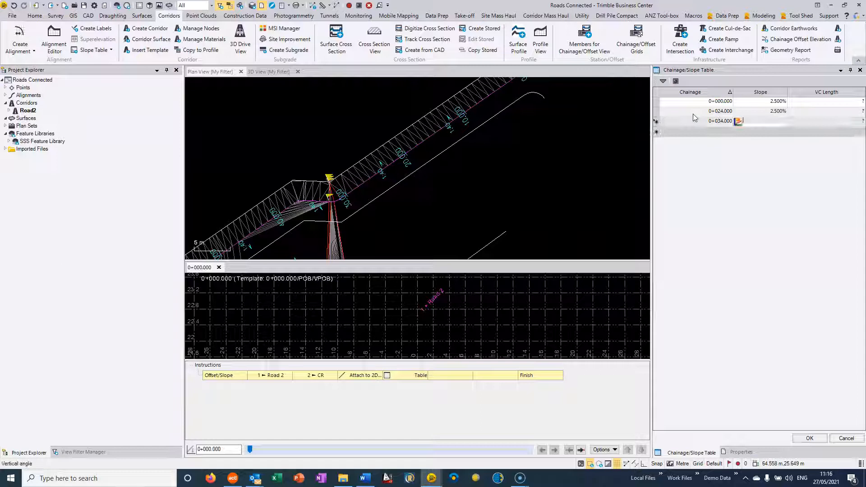
text(-2)
key(Return)
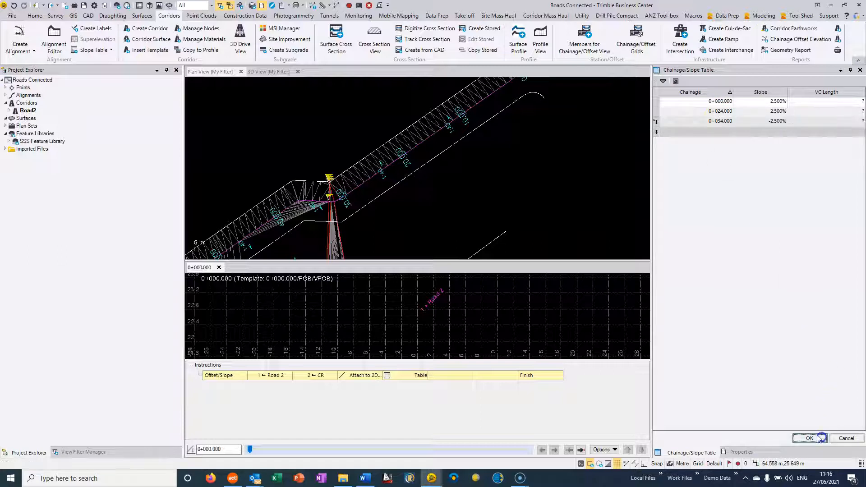
click(821, 439)
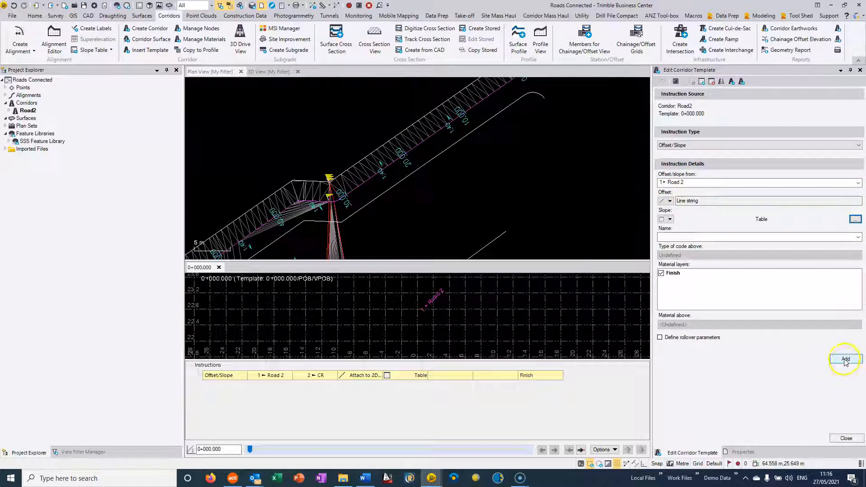
Step: Name the second offset/slope instruction CL and add it to the template
click(693, 237)
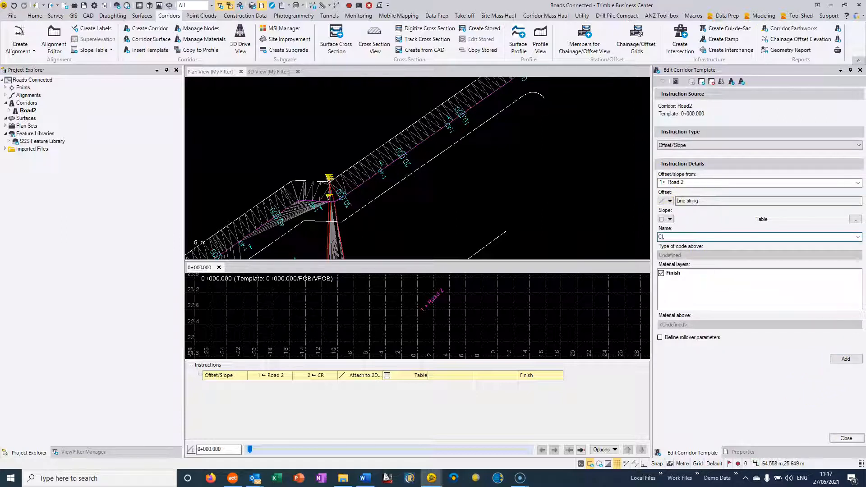
text(CL)
click(845, 359)
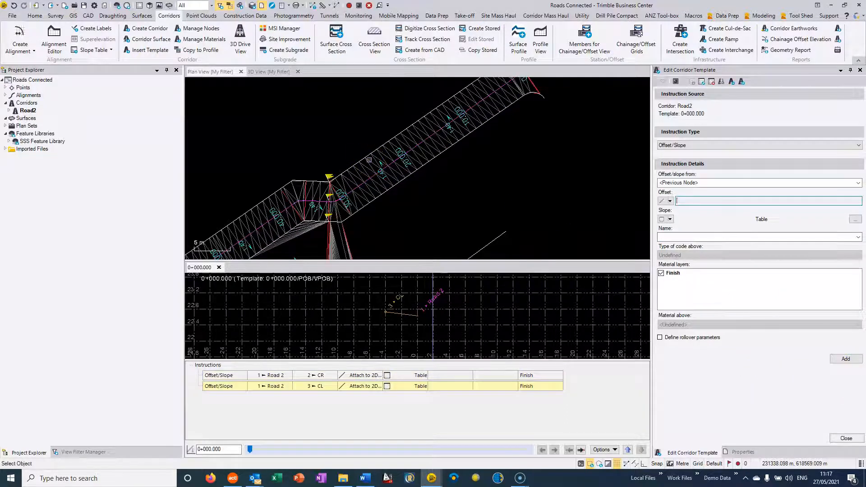
Step: Examine the corridor surface triangulation along the full length of Road 2, including the bends and the junction end
scroll(369, 161, down, 3)
middle_drag(339, 213, 378, 128)
scroll(378, 128, down, 3)
middle_drag(346, 190, 361, 167)
scroll(342, 157, up, 3)
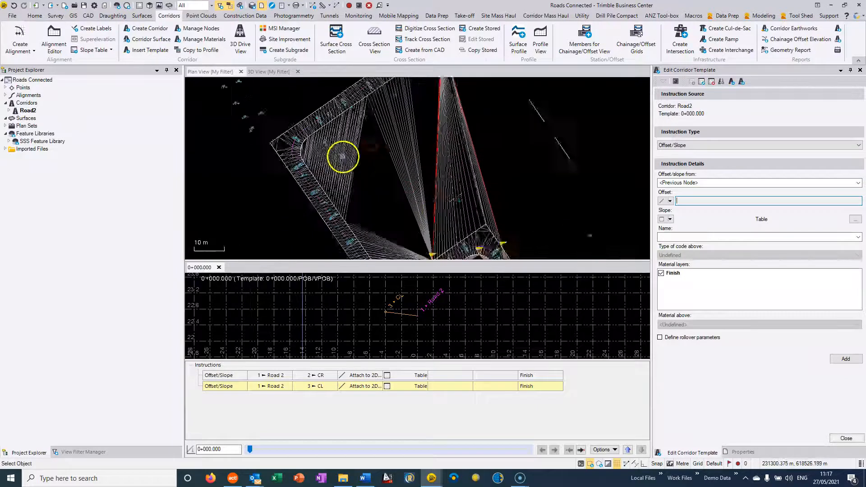
middle_drag(487, 243, 373, 157)
middle_drag(447, 255, 387, 131)
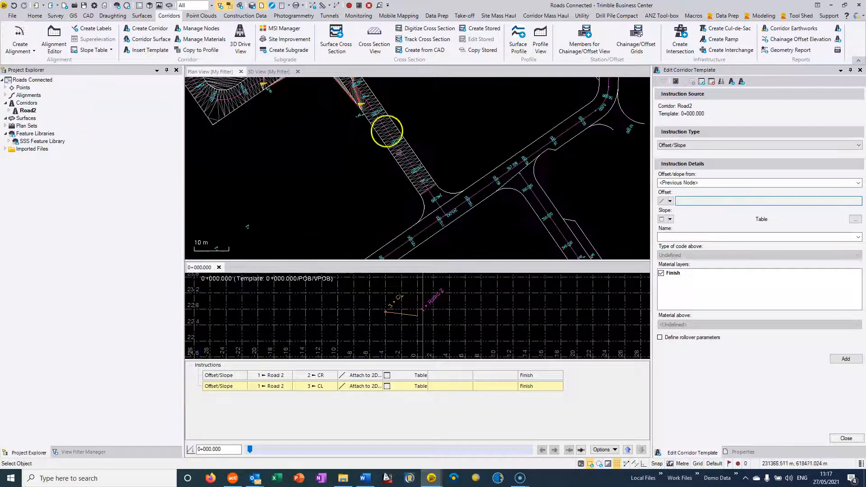
middle_drag(420, 171, 456, 236)
middle_drag(341, 129, 413, 213)
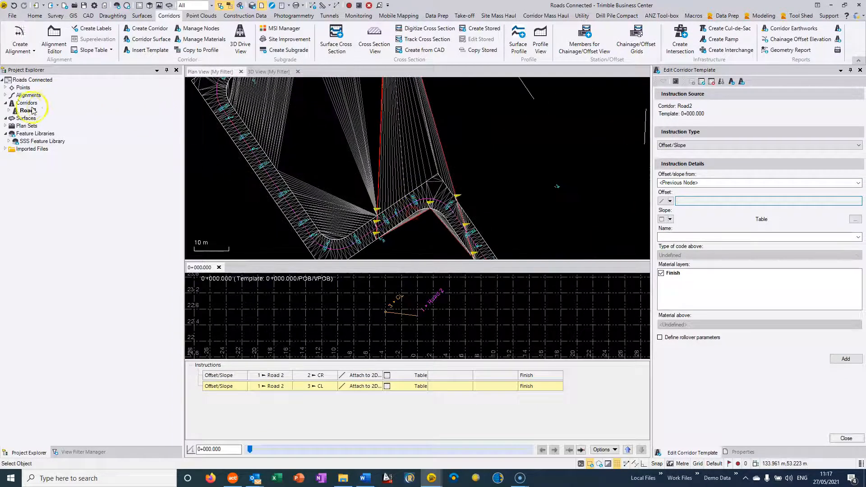
Step: Limit the maximum left and right offsets of Road2's 0+000.000 template to 10 each
click(10, 110)
click(34, 126)
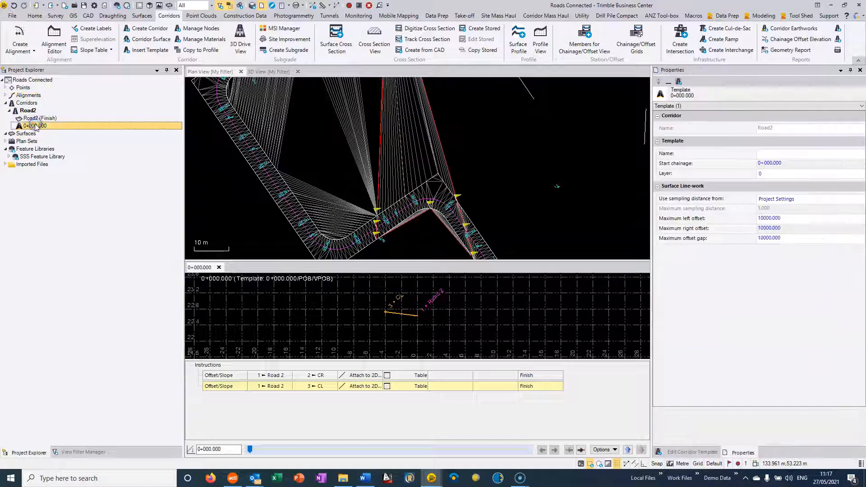
click(788, 220)
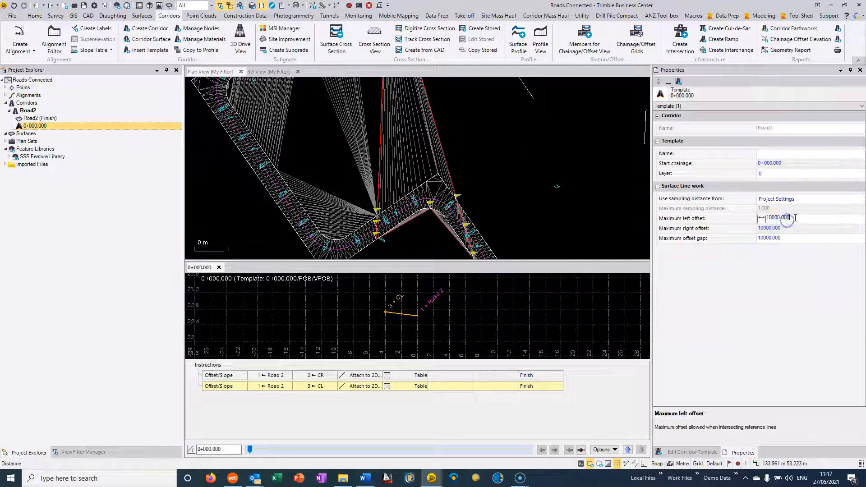
text(10)
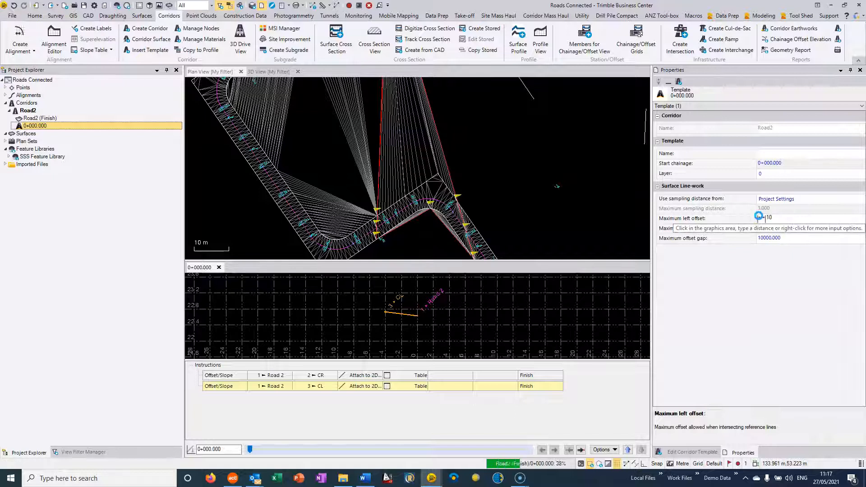
click(787, 230)
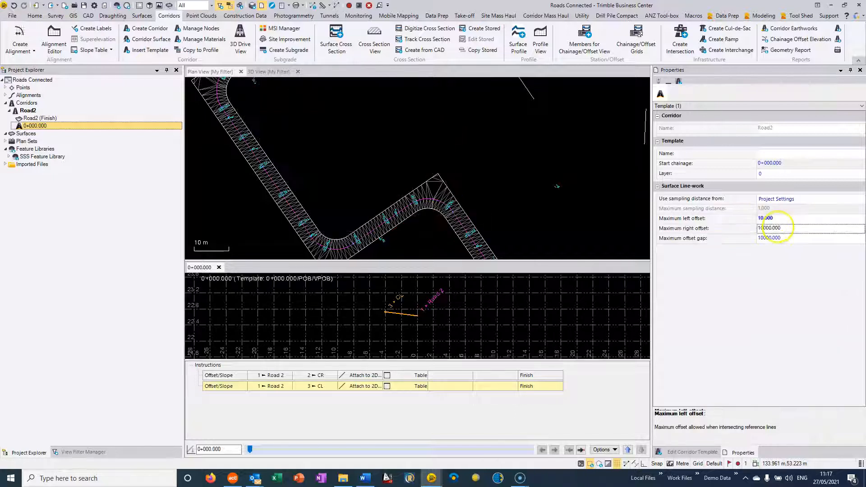
drag(788, 231, 799, 228)
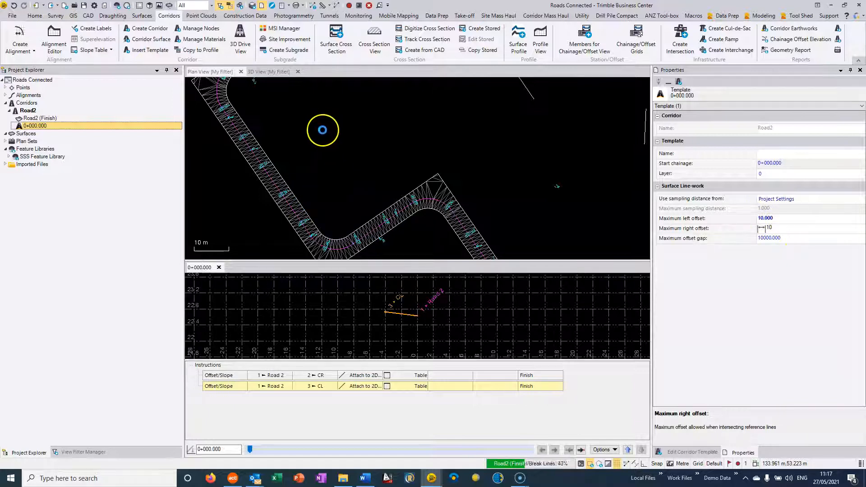
Step: Inspect the recalculated Road2 surface from end to end and preview its cross section at chainage 0+156.483
middle_drag(340, 131, 384, 198)
scroll(392, 133, down, 2)
middle_drag(403, 127, 371, 152)
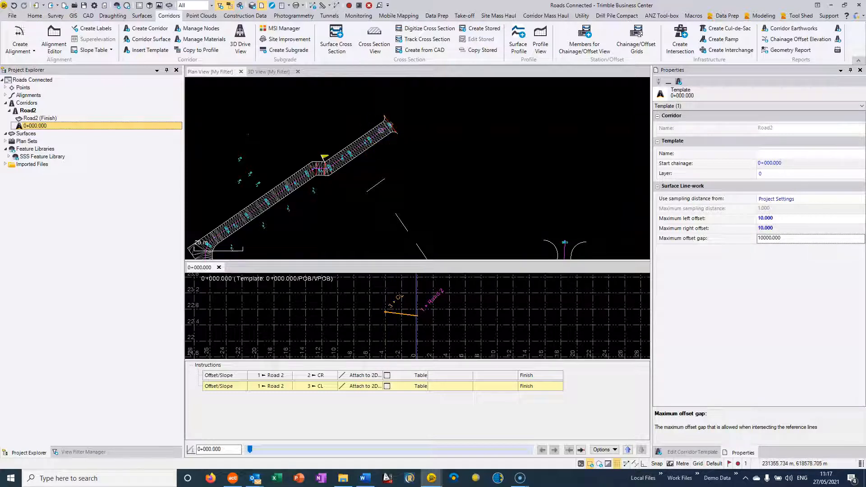
scroll(333, 163, up, 3)
middle_drag(333, 160, 458, 156)
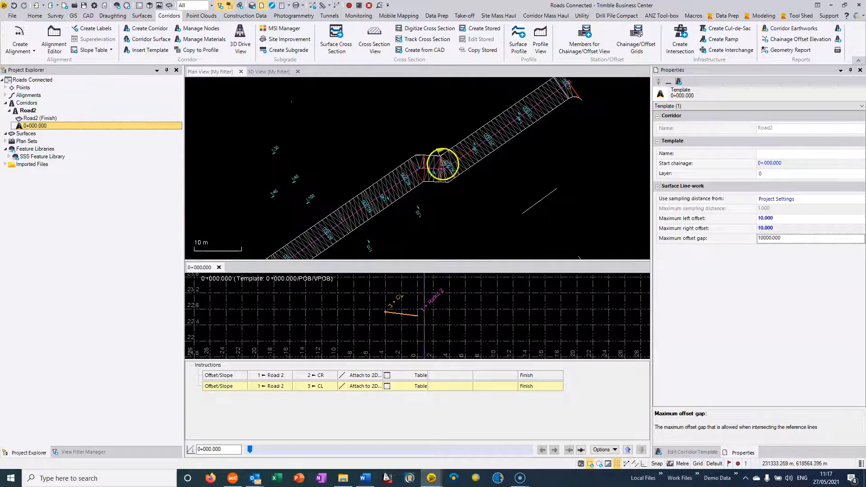
scroll(445, 167, up, 1)
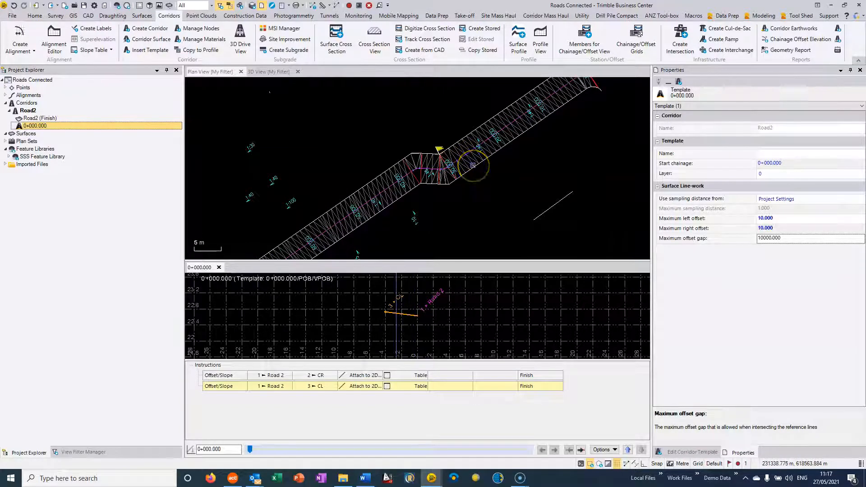
middle_drag(313, 203, 391, 111)
scroll(390, 110, down, 2)
middle_drag(391, 168, 330, 104)
scroll(300, 106, down, 1)
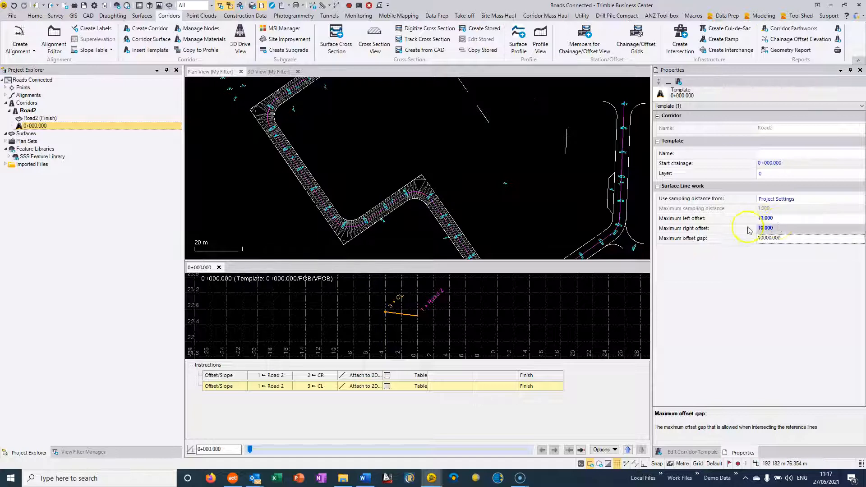
middle_drag(463, 251, 442, 197)
scroll(444, 199, up, 3)
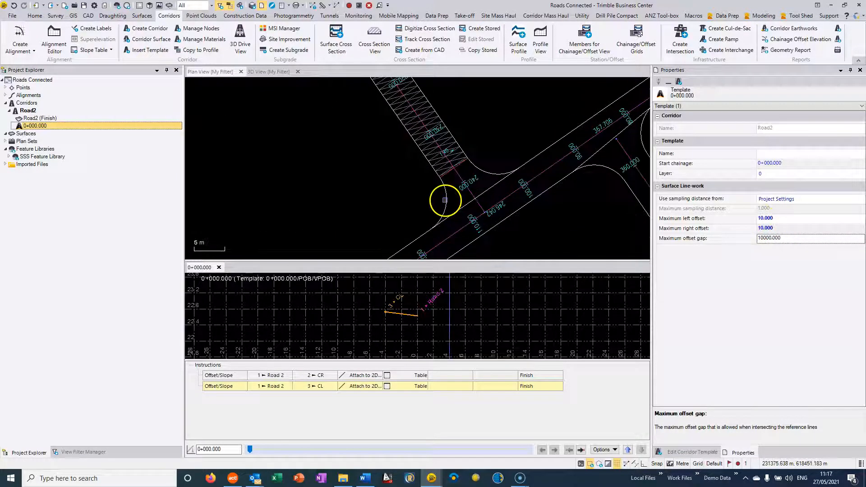
scroll(444, 200, down, 2)
middle_drag(316, 103, 376, 167)
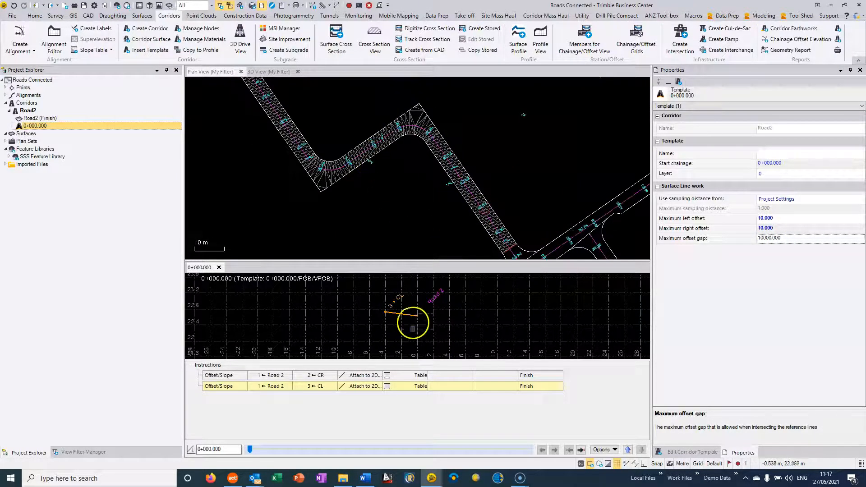
drag(249, 450, 426, 450)
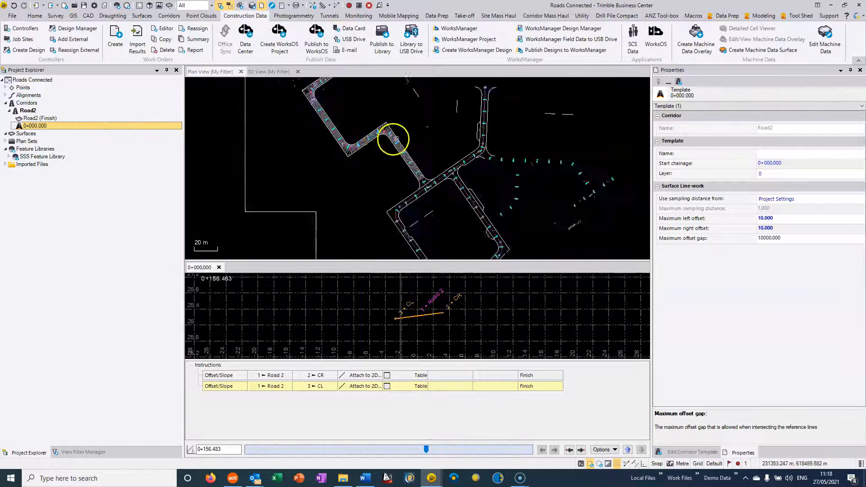
Step: Create a corridor named Road1 using the Road 1 horizontal and vertical alignments
middle_drag(393, 139, 360, 179)
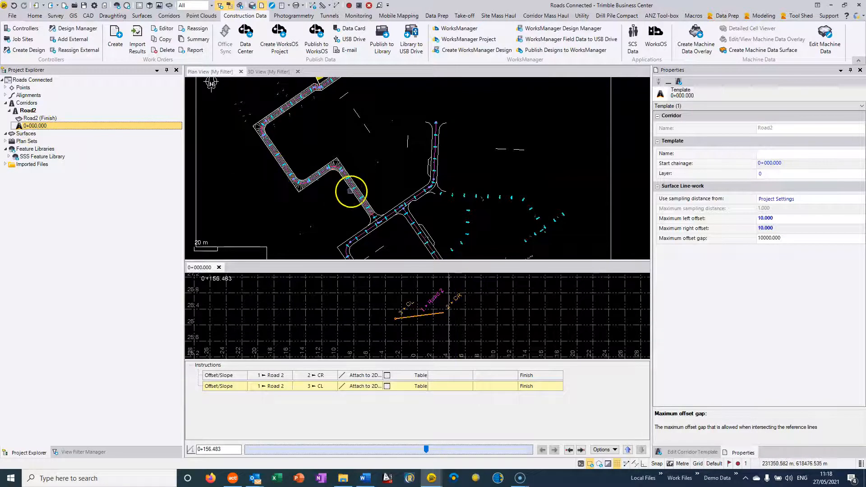
scroll(350, 188, up, 2)
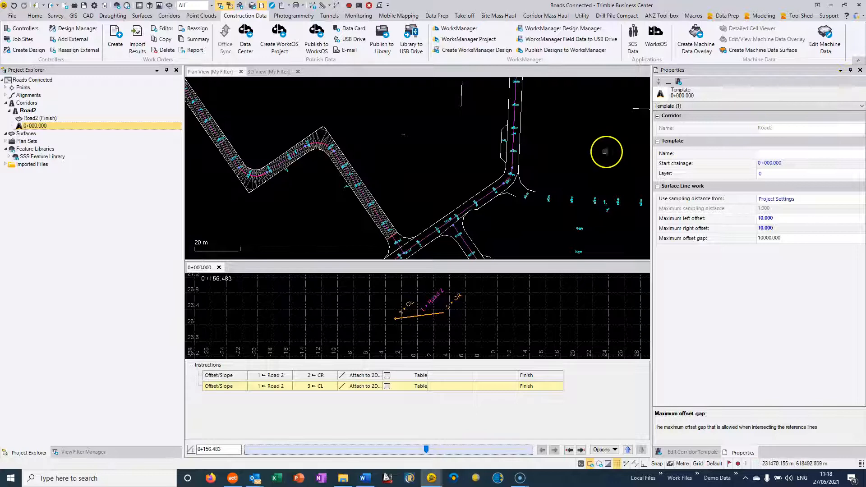
middle_drag(603, 146, 522, 195)
scroll(437, 134, up, 3)
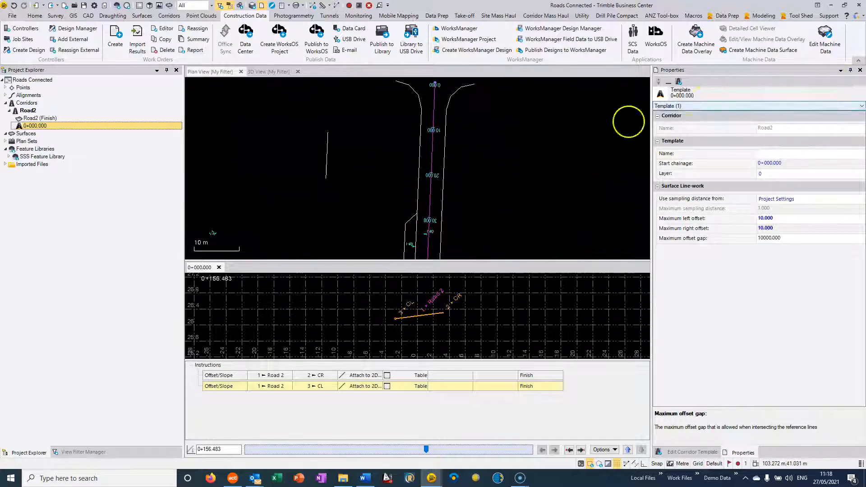
click(430, 148)
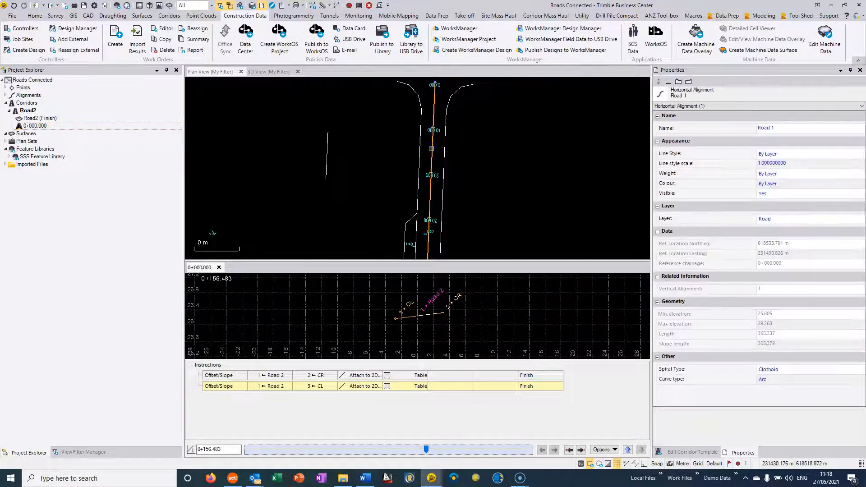
right_click(432, 148)
click(439, 144)
click(432, 145)
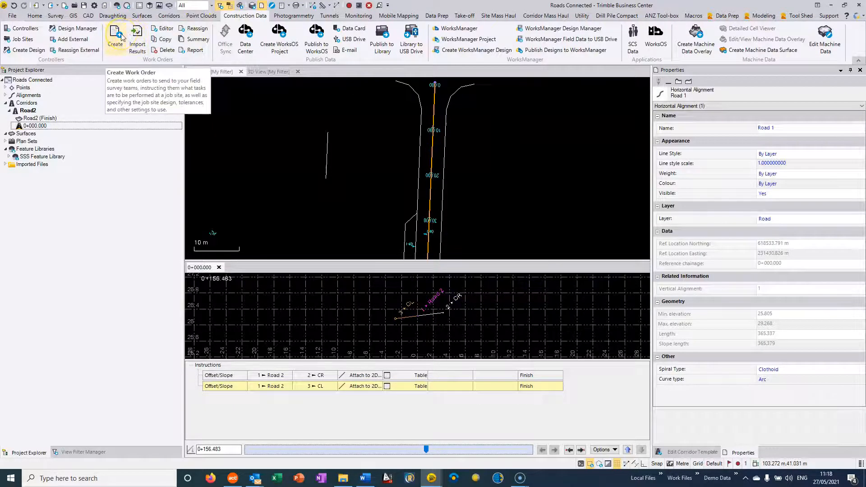
click(168, 16)
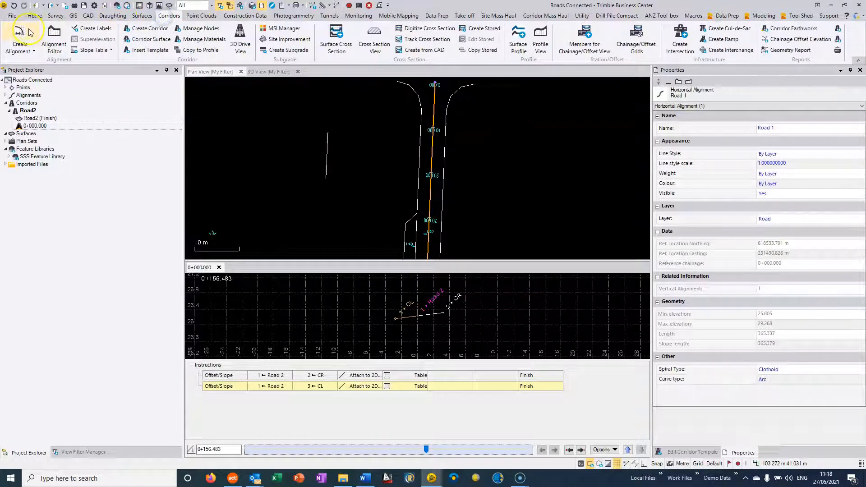
click(146, 29)
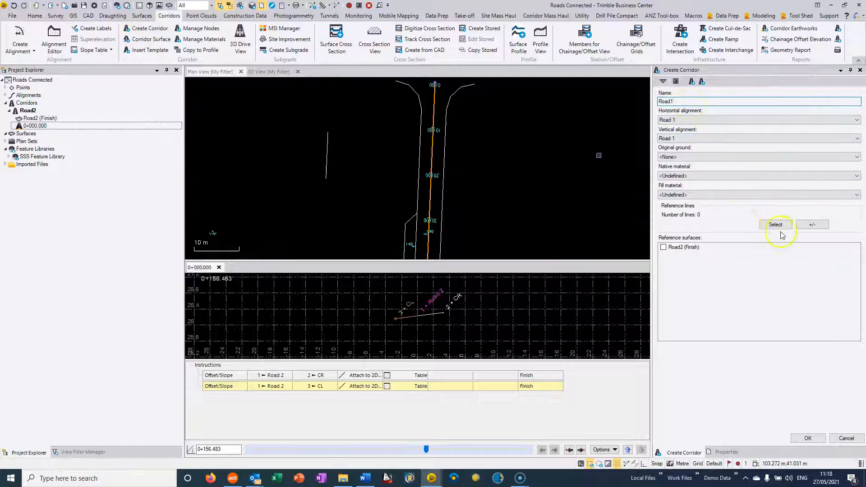
click(806, 438)
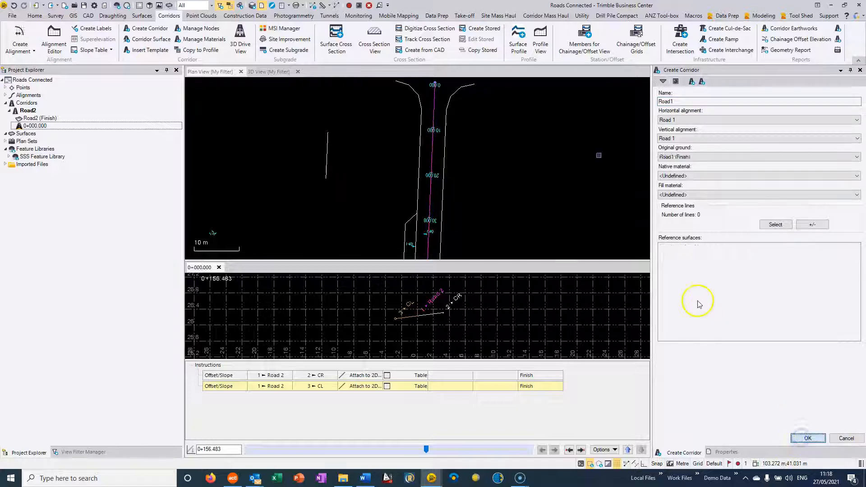
Step: Insert a template with a new definition at chainage 0+000.000 of the Road1 corridor
text(0)
key(Tab)
click(683, 143)
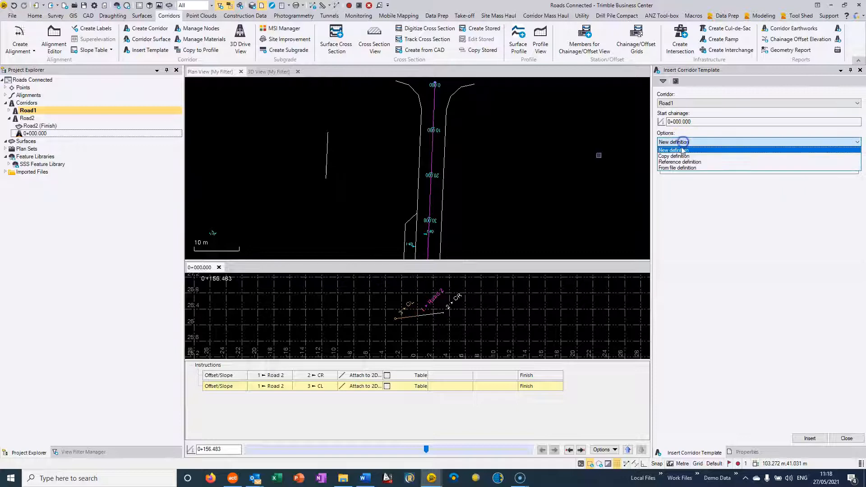
click(681, 156)
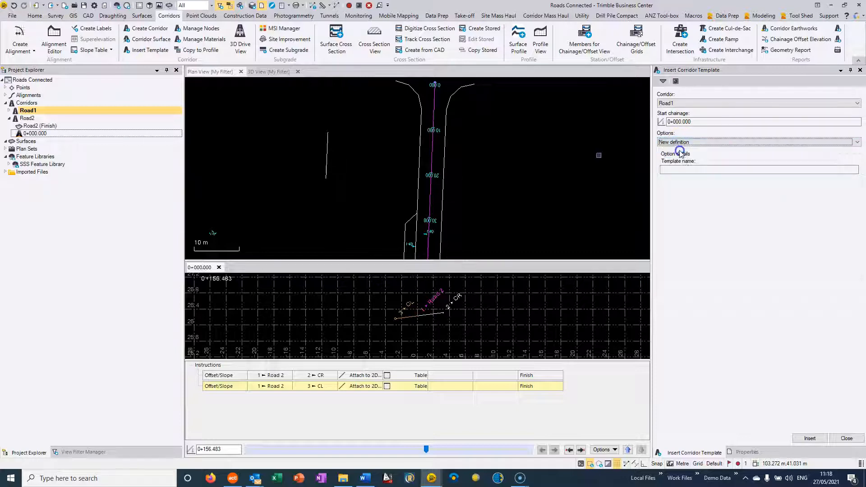
click(812, 438)
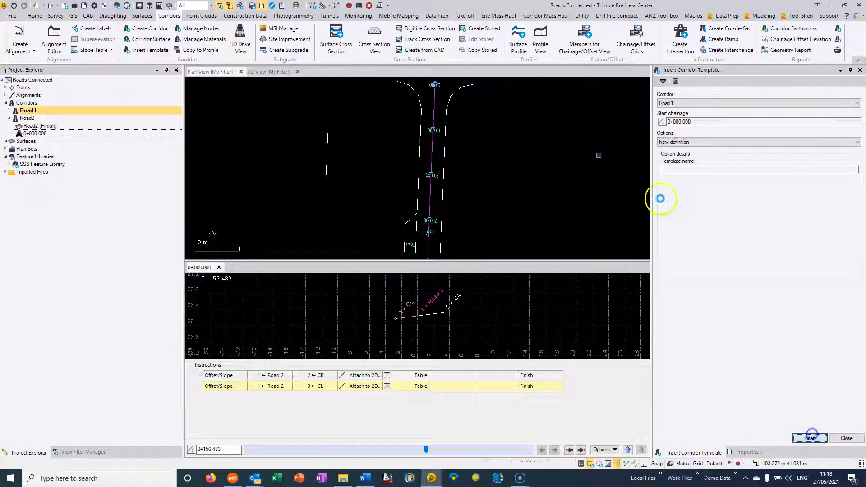
Step: Examine the channel lines along Road 1, including the lay-by, the bend and the side-road junctions
middle_drag(458, 219, 467, 110)
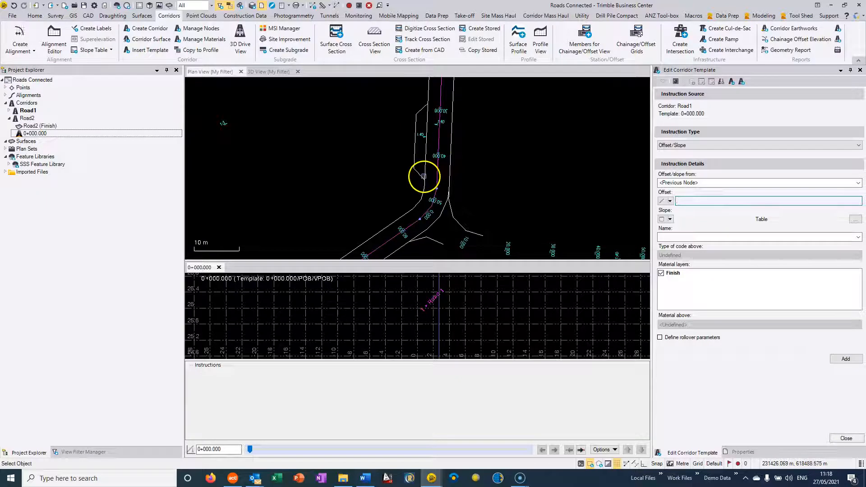
mouse_move(447, 212)
middle_down()
mouse_move(481, 117)
mouse_move(480, 130)
middle_up()
middle_drag(378, 199, 457, 147)
middle_drag(371, 215, 427, 138)
middle_drag(452, 112, 394, 155)
middle_drag(464, 122, 385, 197)
middle_drag(472, 143, 433, 196)
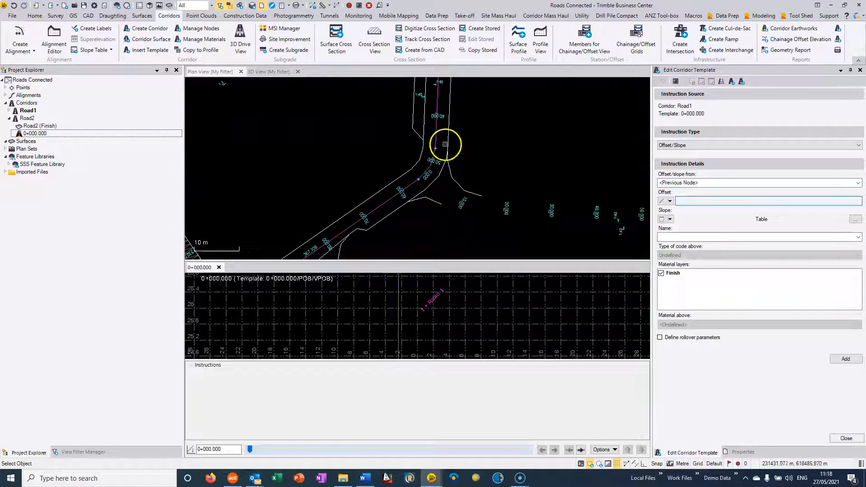
scroll(423, 175, up, 3)
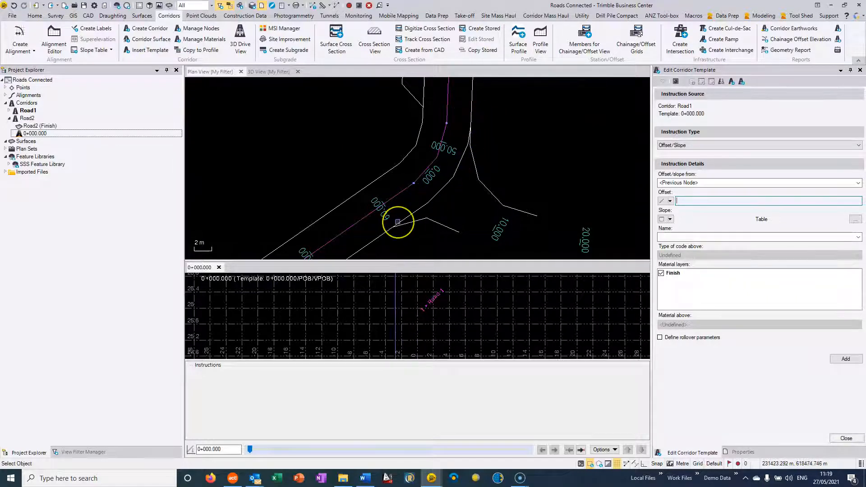
middle_drag(422, 135, 441, 238)
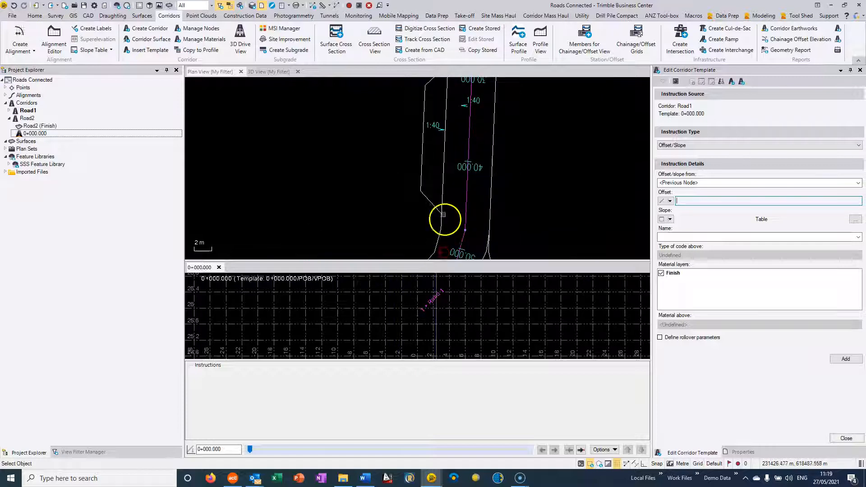
middle_drag(453, 109, 444, 161)
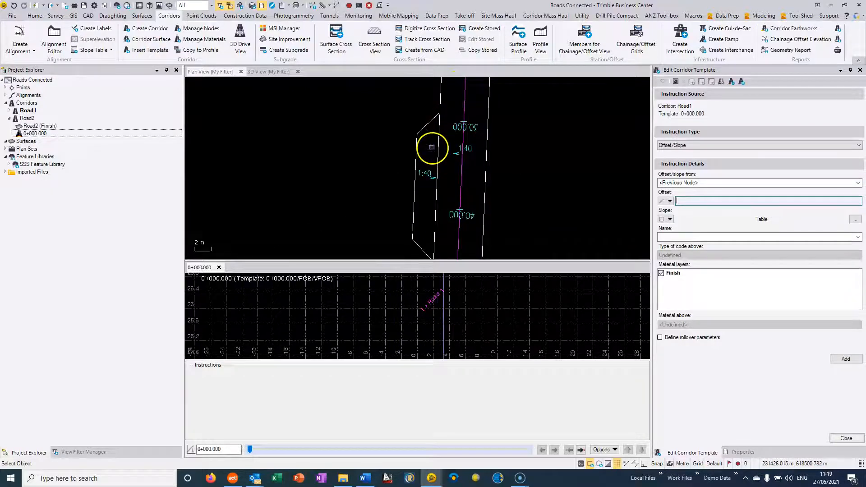
middle_drag(437, 194, 445, 95)
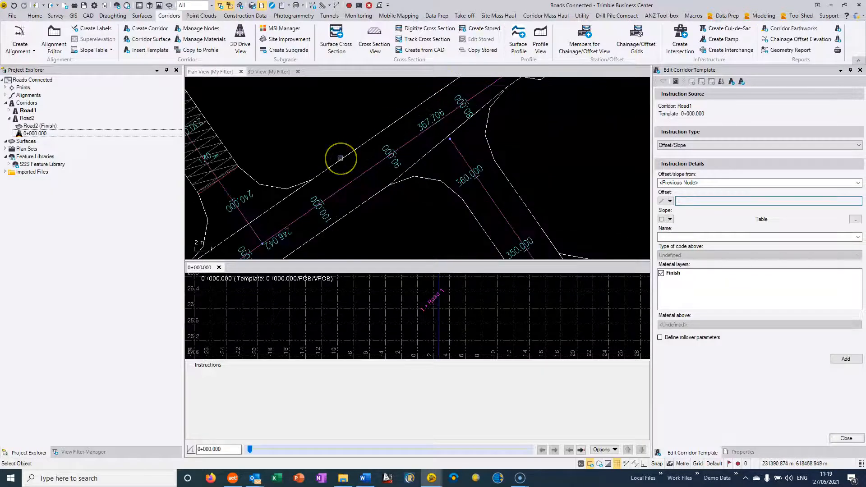
middle_drag(313, 183, 386, 126)
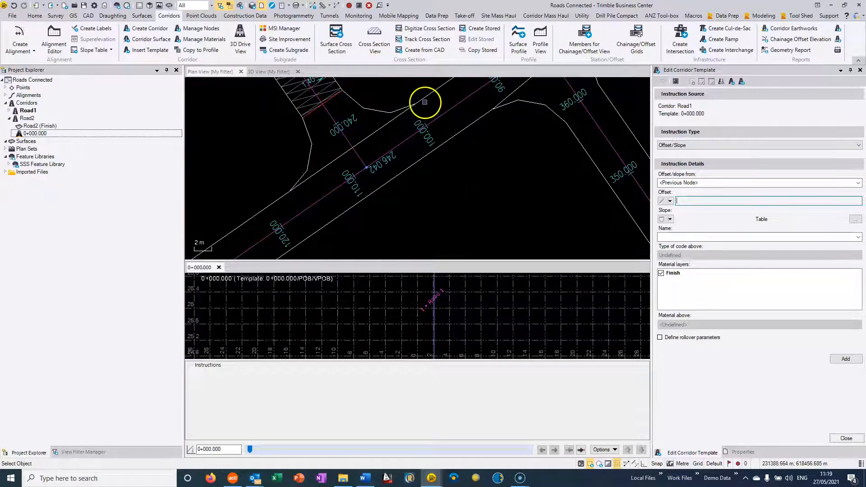
middle_drag(426, 104, 367, 184)
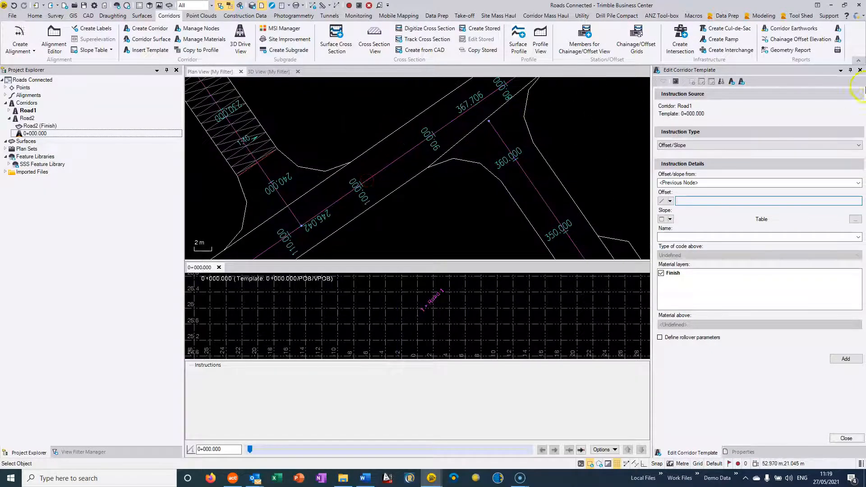
Step: Close the template editor, select the channel line string along Road 1's Road 2 side and trace its route around the loop
click(860, 70)
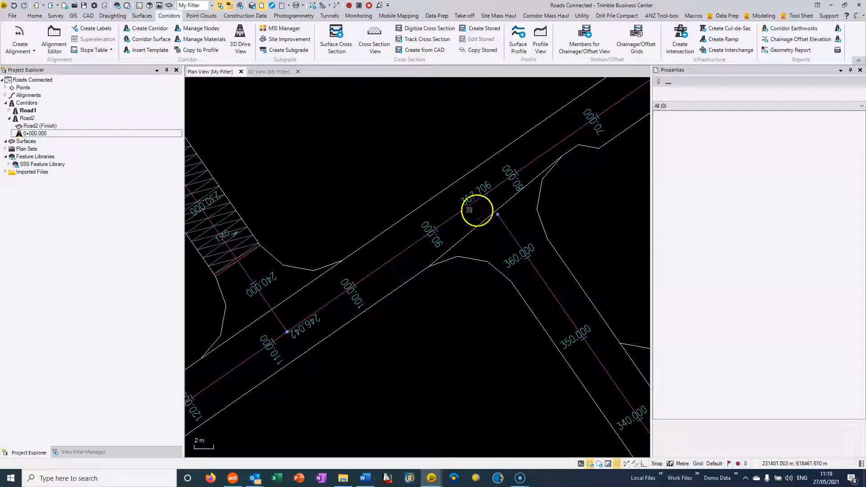
click(388, 228)
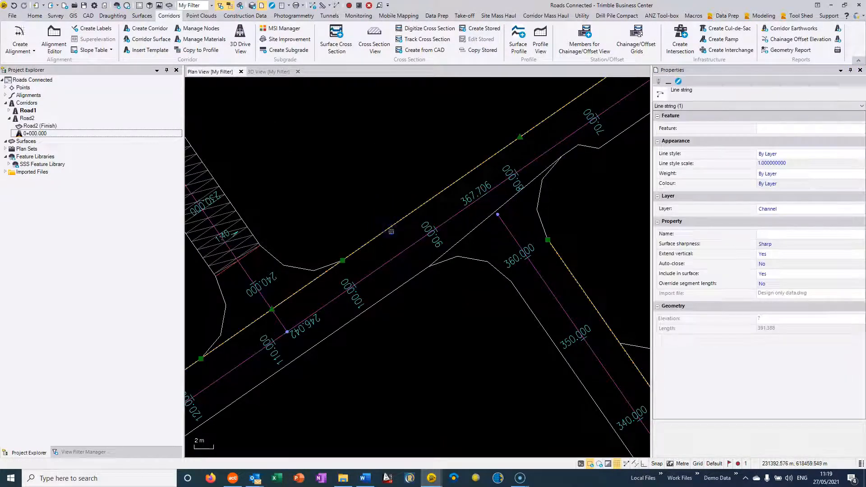
scroll(396, 270, down, 5)
middle_drag(396, 271, 423, 180)
middle_drag(344, 321, 387, 271)
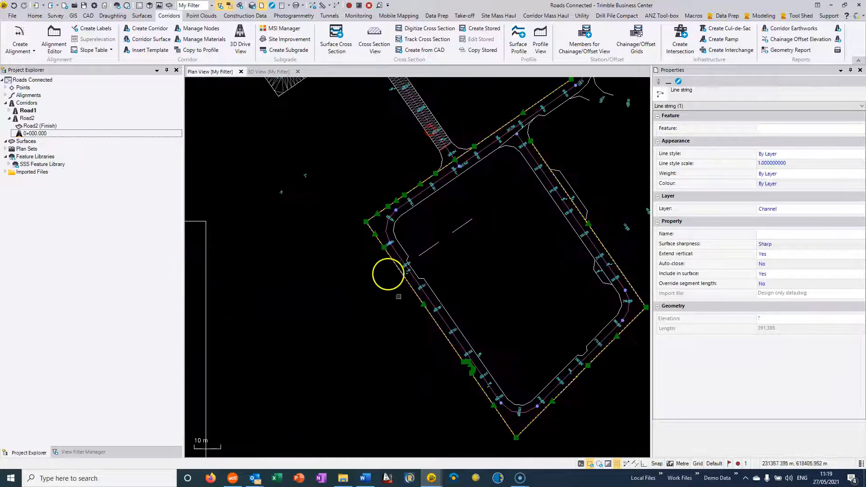
middle_drag(618, 294, 443, 285)
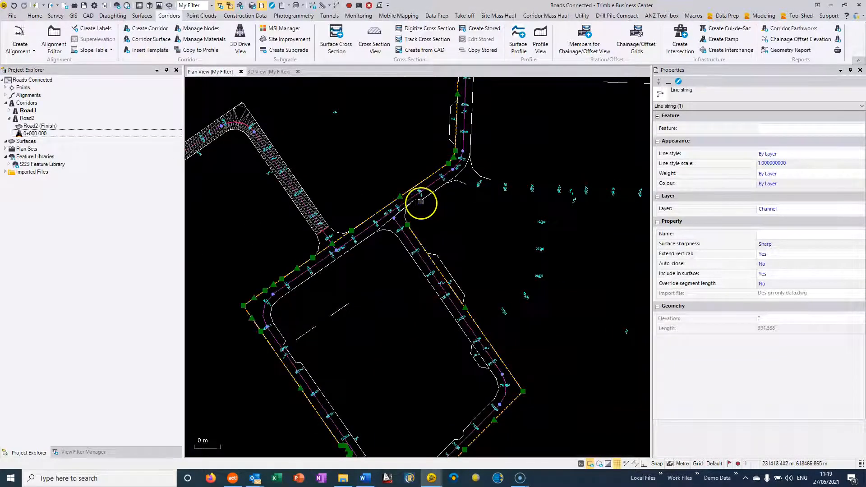
Step: Examine the channel line strings at Road 1's side-road junctions, the junction radius and the lay-by
middle_drag(477, 141, 467, 168)
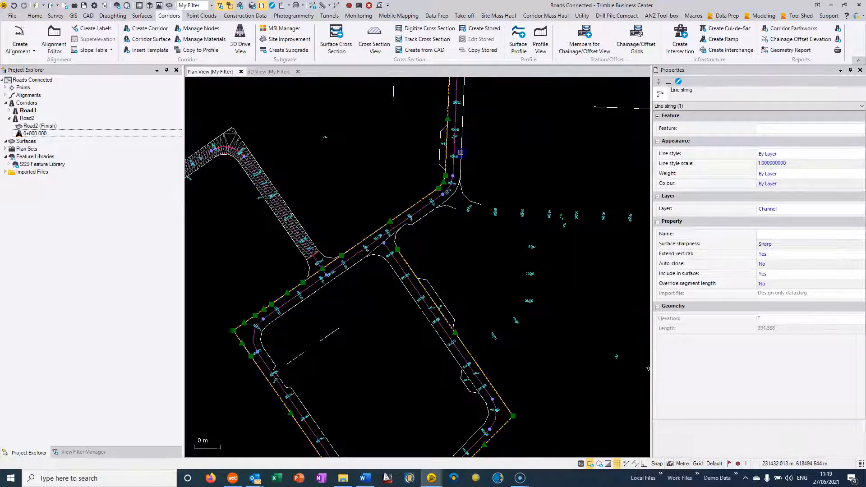
middle_drag(440, 210, 329, 267)
scroll(380, 209, up, 4)
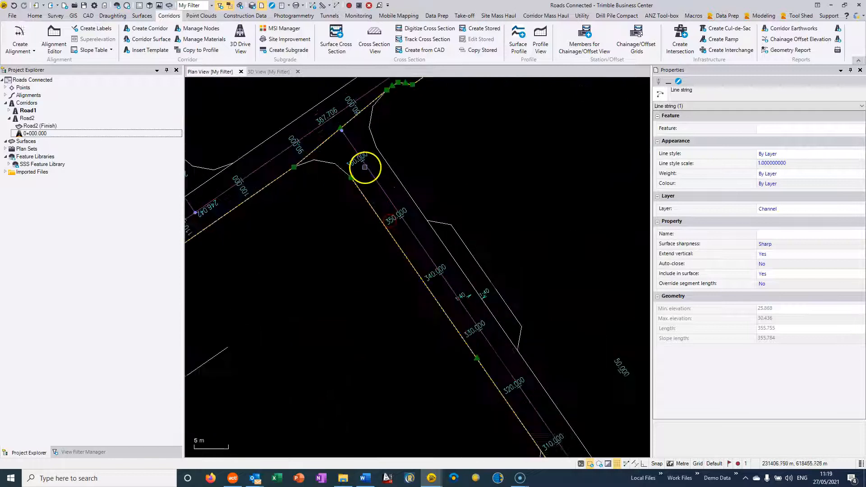
click(337, 164)
click(367, 128)
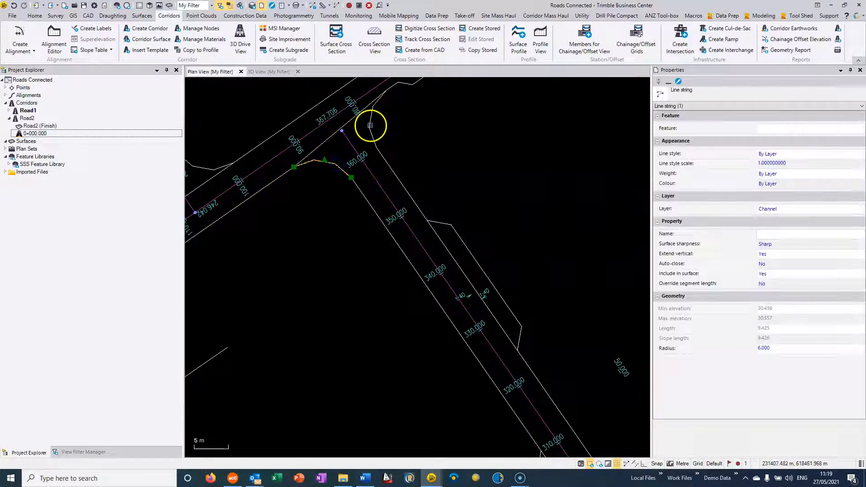
click(421, 197)
click(454, 237)
scroll(455, 234, down, 1)
drag(429, 264, 436, 160)
click(494, 175)
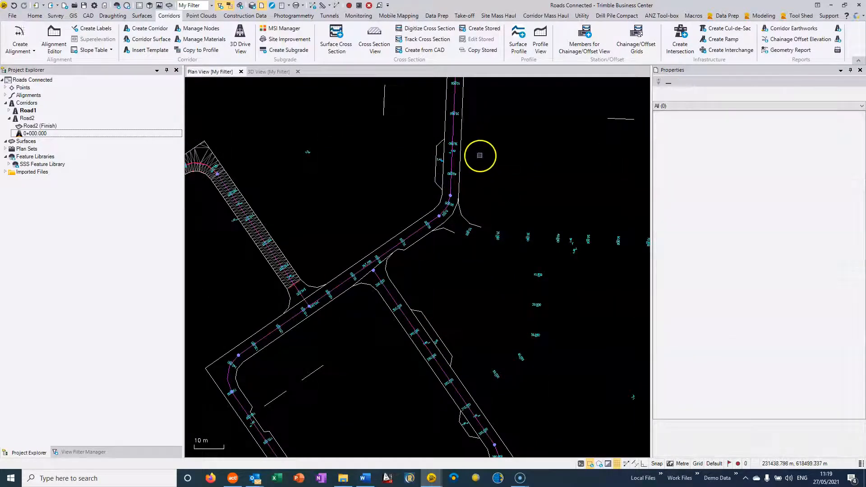
scroll(446, 181, up, 4)
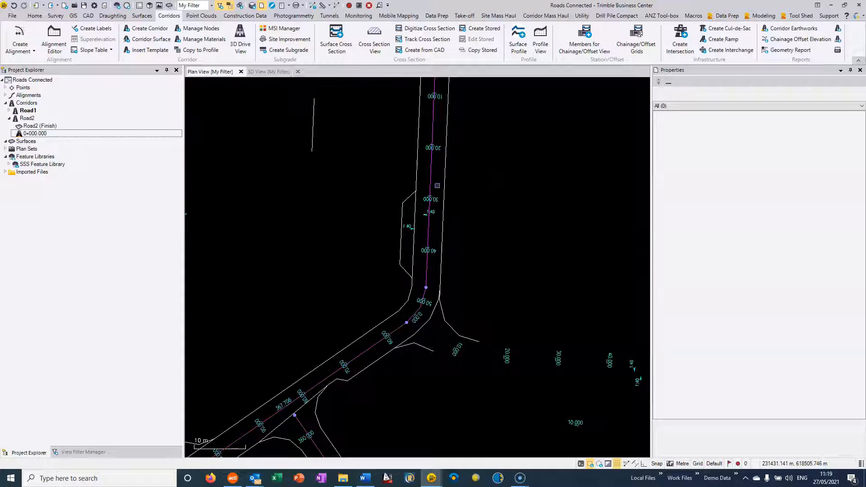
click(38, 135)
right_click(38, 134)
click(50, 151)
click(788, 157)
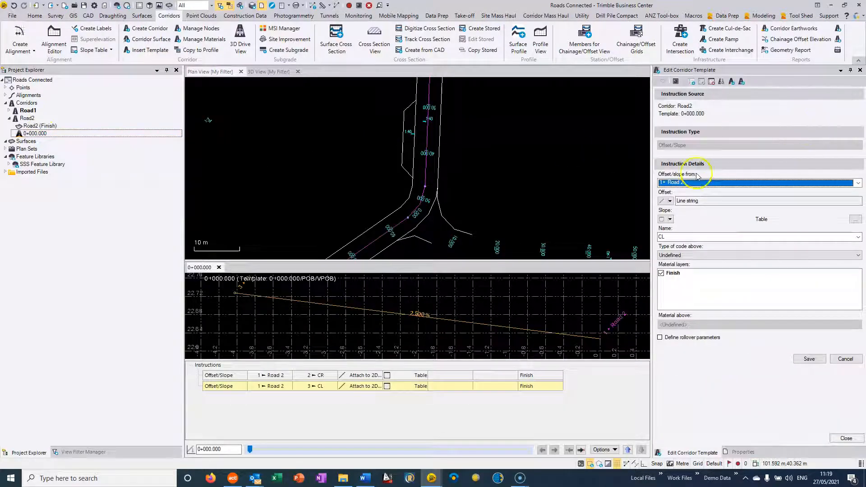
middle_drag(456, 155, 445, 207)
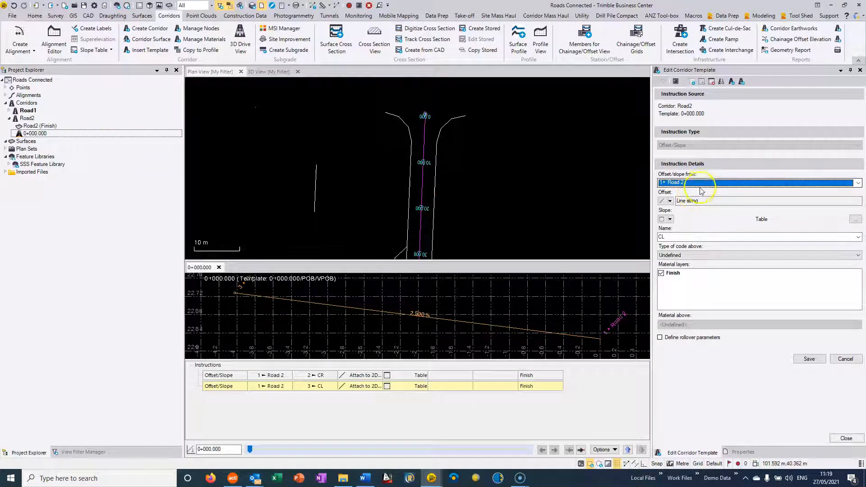
click(671, 201)
click(684, 241)
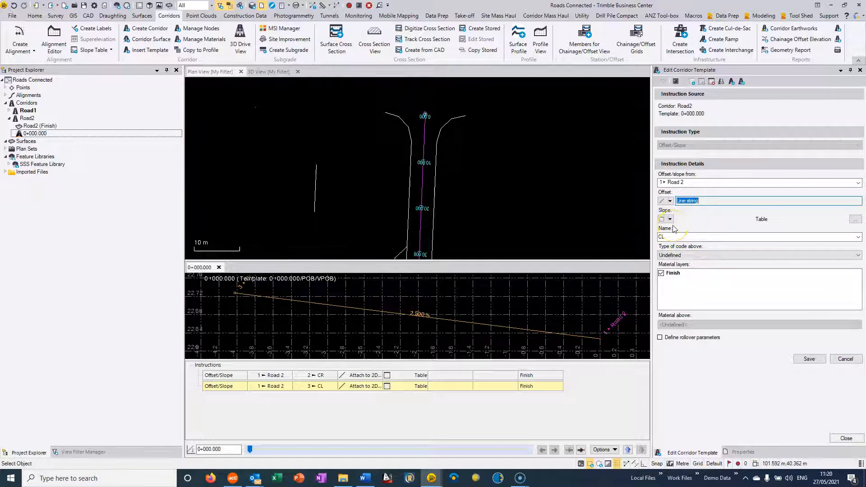
click(860, 70)
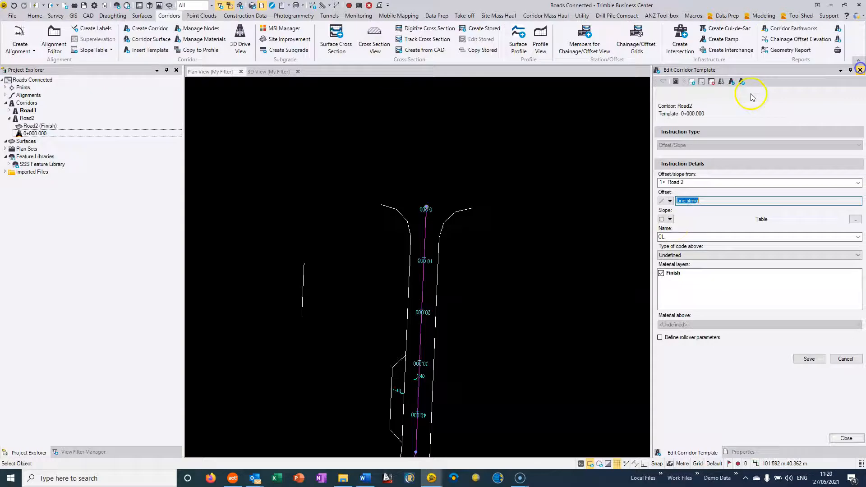
Step: Edit Road1's template at 0+000.000, starting an offset/slope instruction from Road 1 with its offset attached to the channel line as a 2D line
click(9, 110)
click(32, 126)
right_click(28, 126)
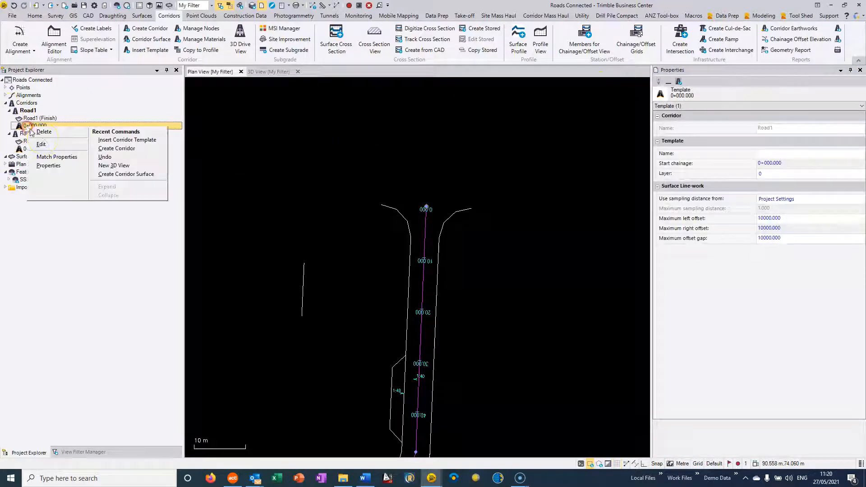
click(47, 144)
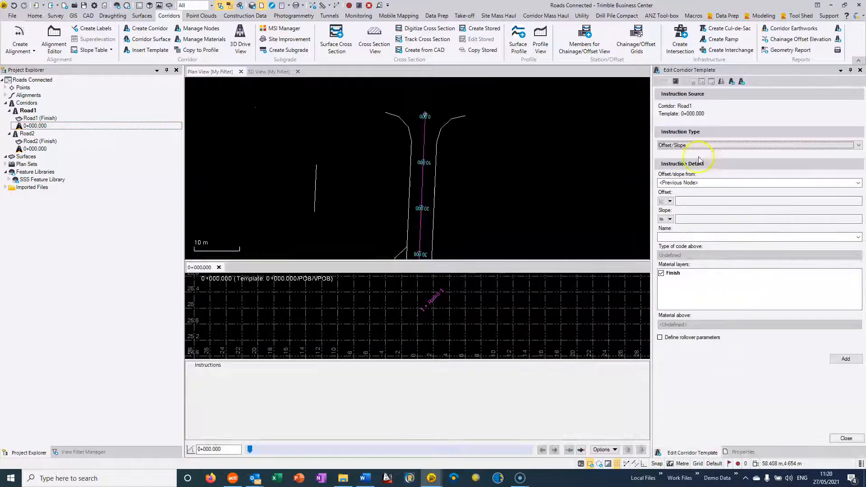
click(691, 183)
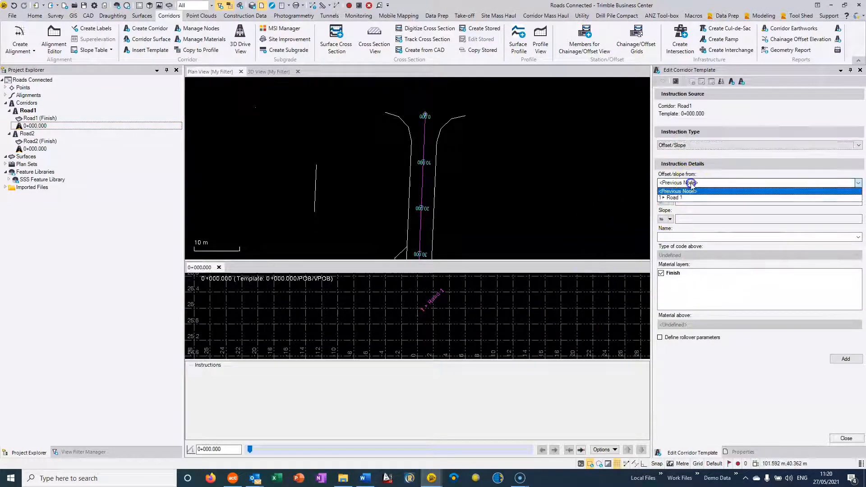
click(682, 198)
click(670, 202)
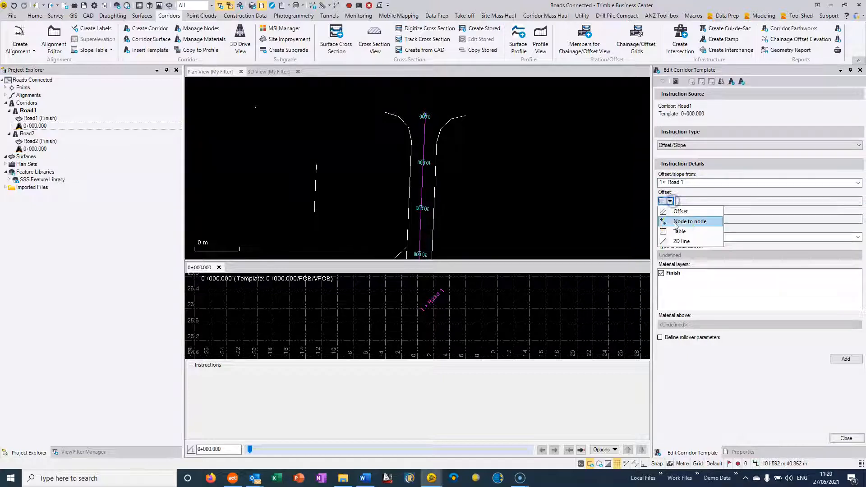
click(678, 242)
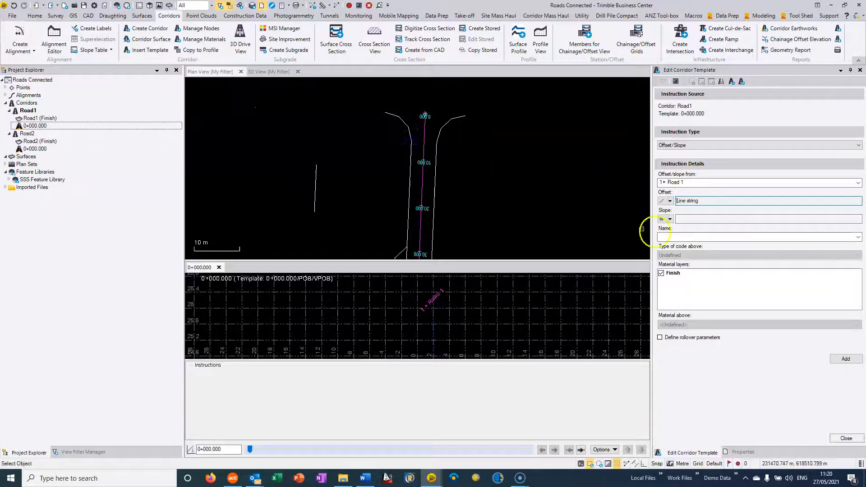
Step: Set the instruction's slope to 2.5%, name it CR and add it to the Road1 template
click(683, 218)
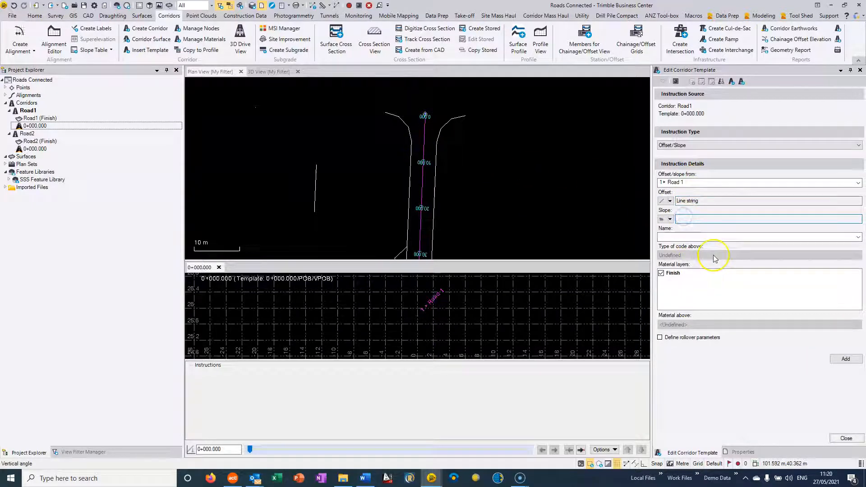
middle_drag(433, 201, 454, 137)
scroll(405, 179, up, 2)
scroll(405, 180, up, 1)
middle_drag(405, 179, 509, 97)
scroll(352, 212, down, 1)
middle_drag(325, 228, 455, 134)
scroll(361, 198, down, 1)
middle_drag(361, 198, 427, 132)
middle_drag(368, 180, 308, 111)
scroll(341, 186, down, 1)
middle_drag(339, 192, 321, 130)
scroll(302, 165, up, 2)
scroll(307, 165, up, 2)
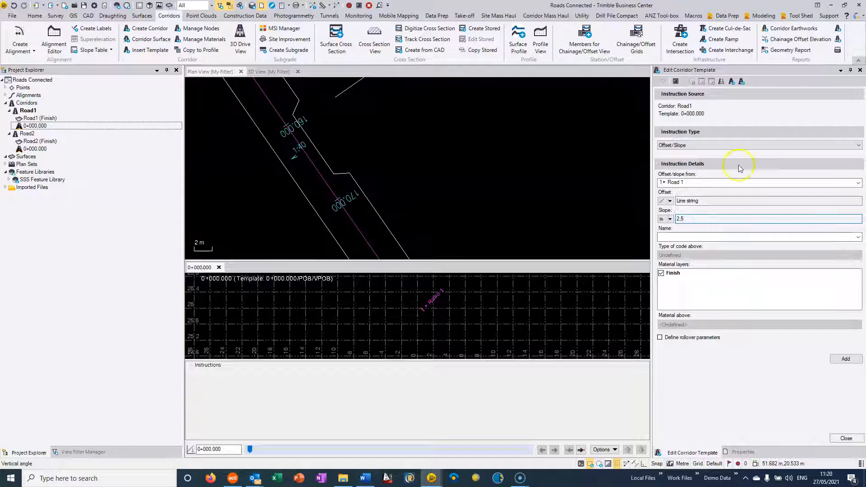
click(687, 236)
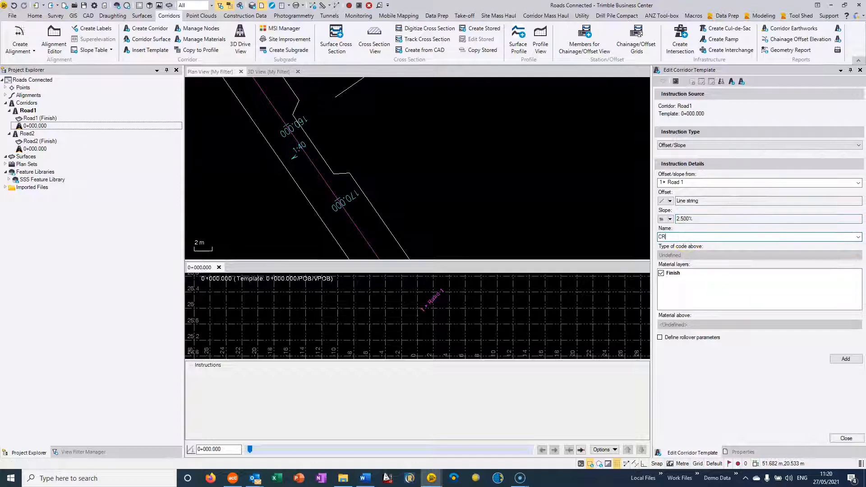
click(834, 361)
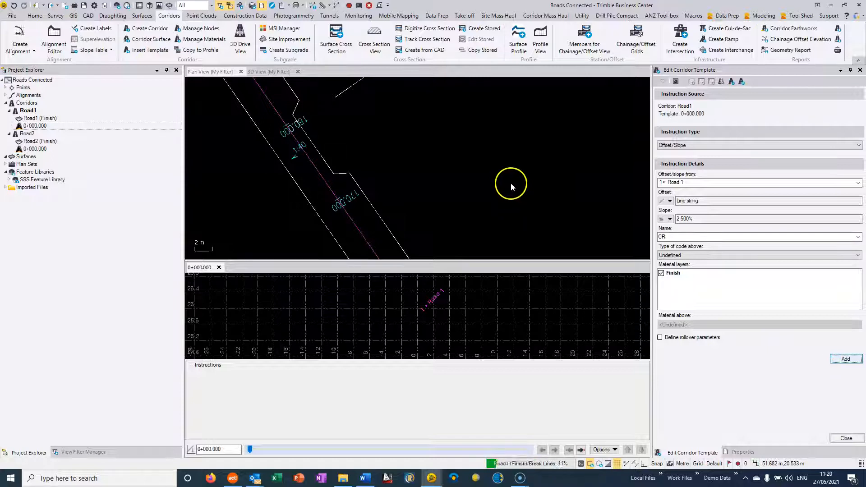
Step: Examine the Road1 corridor surface around the loop, at the road's start and beside the lay-by
scroll(508, 183, down, 8)
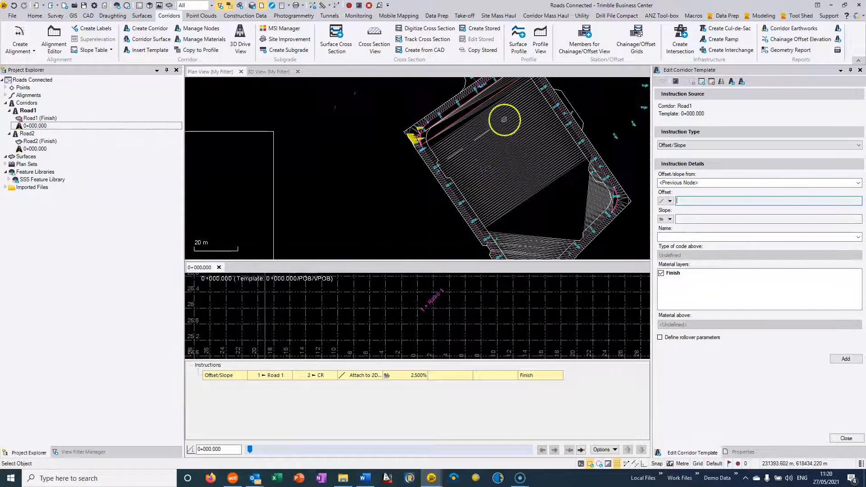
middle_drag(504, 120, 429, 192)
middle_drag(503, 93, 407, 164)
middle_drag(336, 240, 410, 92)
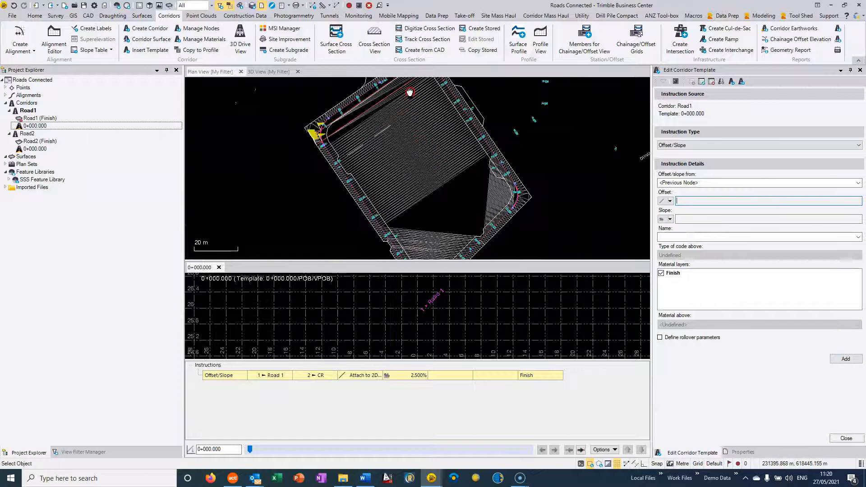
middle_drag(392, 122, 361, 220)
middle_drag(425, 120, 399, 184)
middle_drag(425, 114, 404, 172)
scroll(403, 120, up, 3)
middle_drag(404, 119, 410, 70)
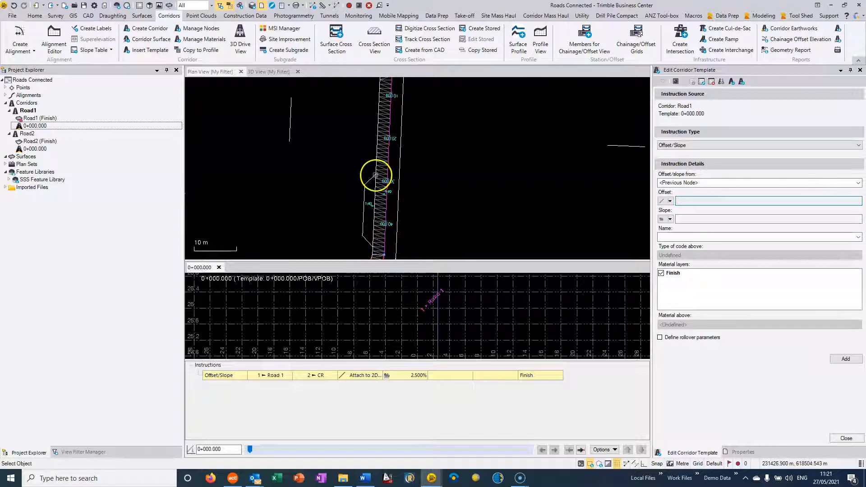
middle_drag(409, 130, 417, 171)
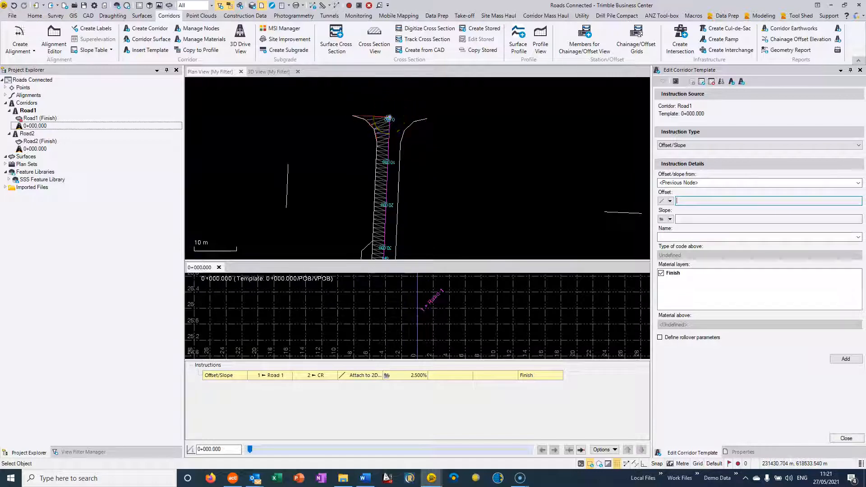
middle_drag(383, 199, 386, 140)
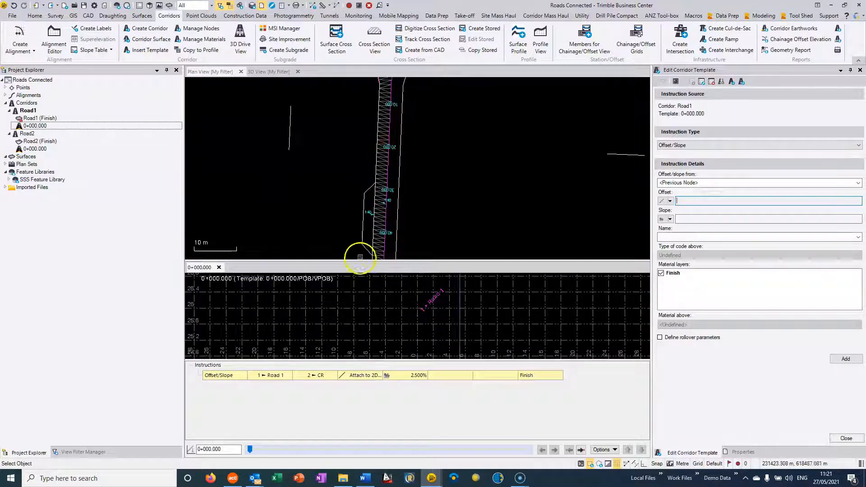
Step: Add an offset/slope instruction named LR from CR, attached to the lay-by line as a 2D line with a 2.5% slope
click(668, 182)
click(670, 205)
click(687, 201)
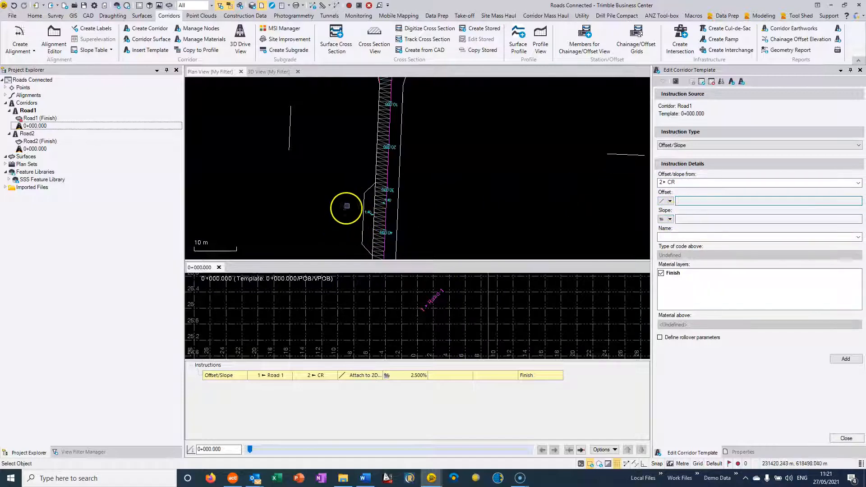
click(678, 220)
scroll(368, 207, up, 3)
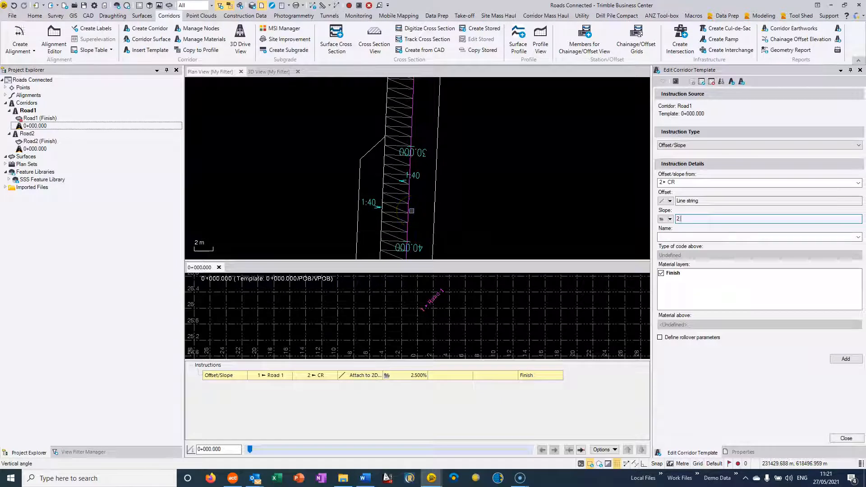
text(2.5)
click(693, 236)
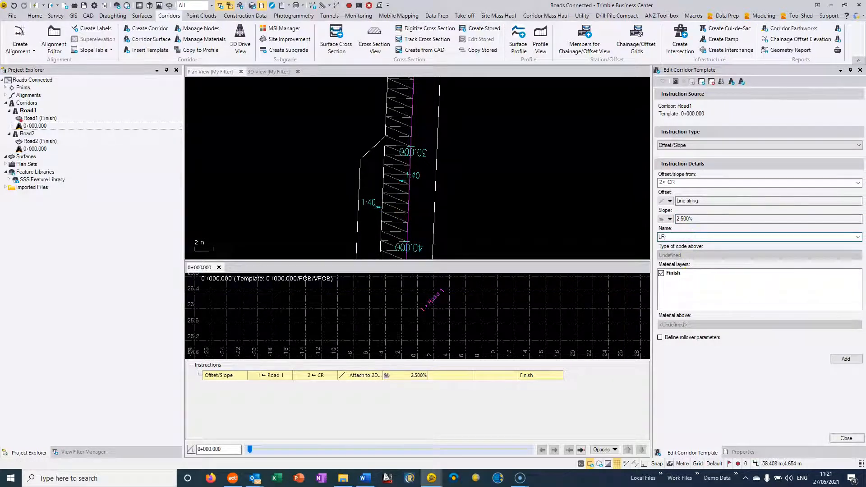
click(833, 360)
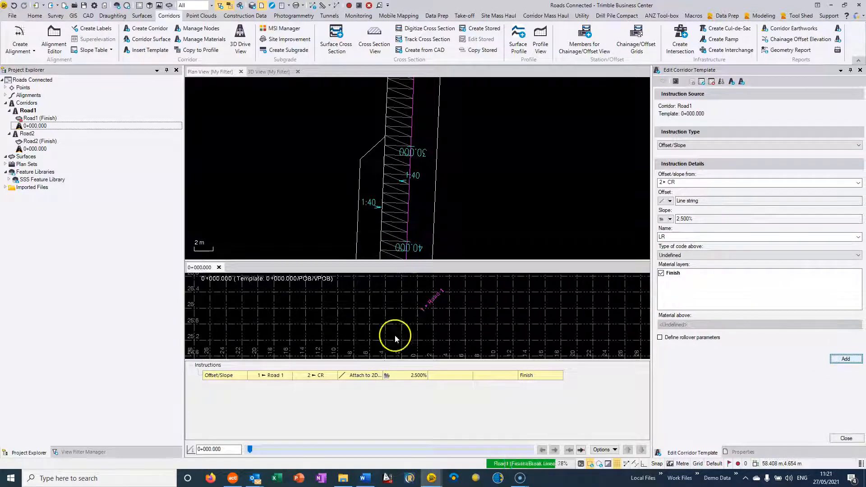
Step: Preview the Road1 cross section at chainage 0+040.552 and set the CR instruction's slope to -2.5%
middle_drag(397, 219, 375, 150)
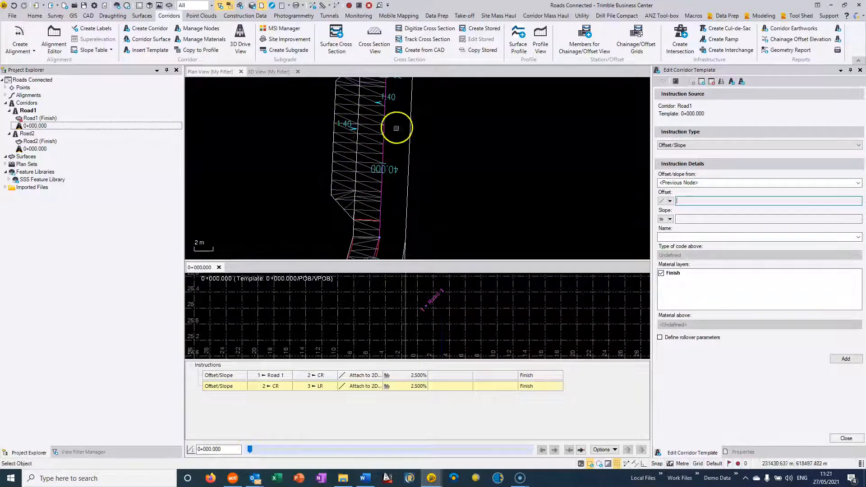
drag(249, 450, 280, 450)
scroll(464, 314, up, 5)
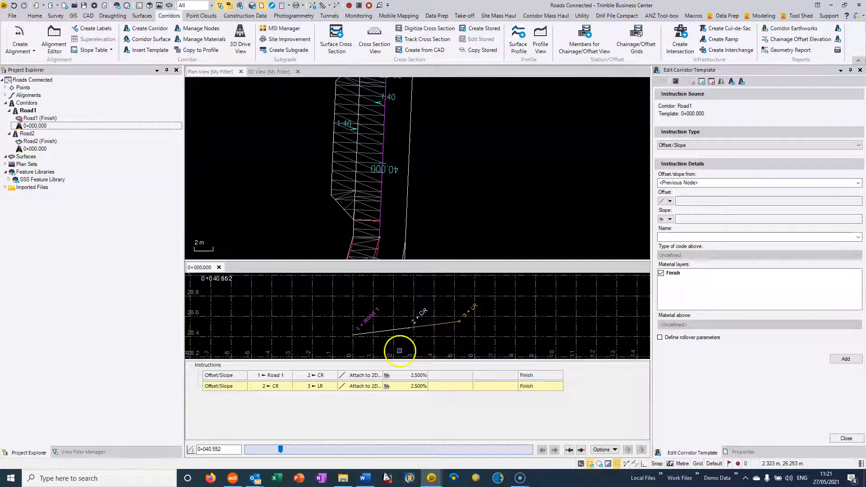
click(259, 378)
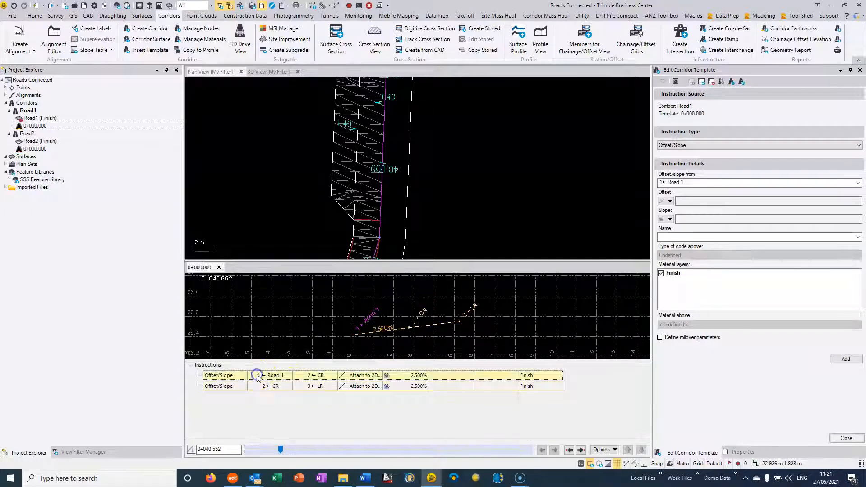
click(677, 219)
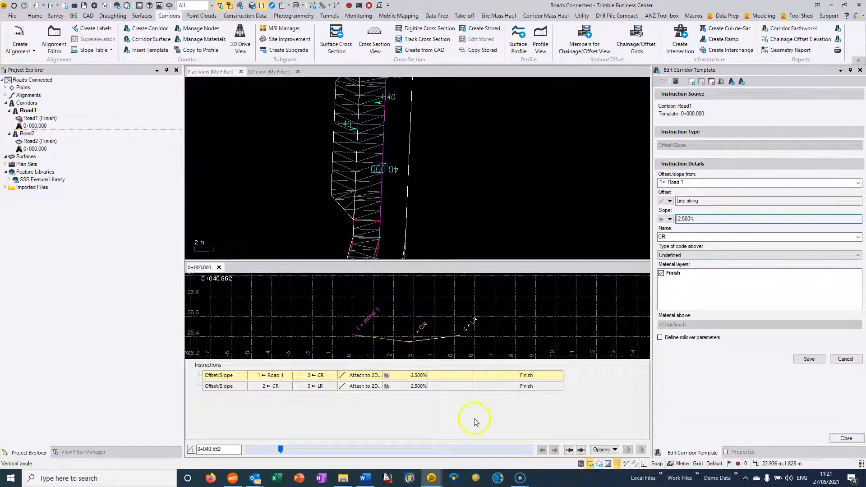
middle_drag(399, 160, 390, 201)
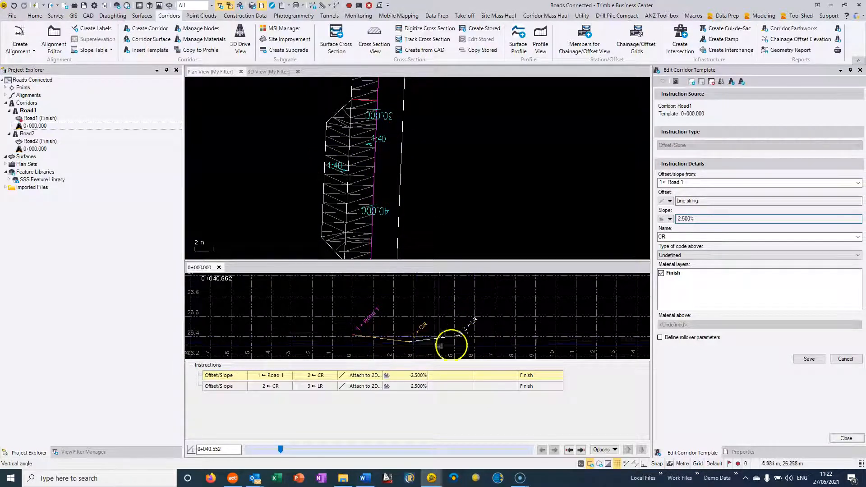
middle_drag(339, 248, 338, 165)
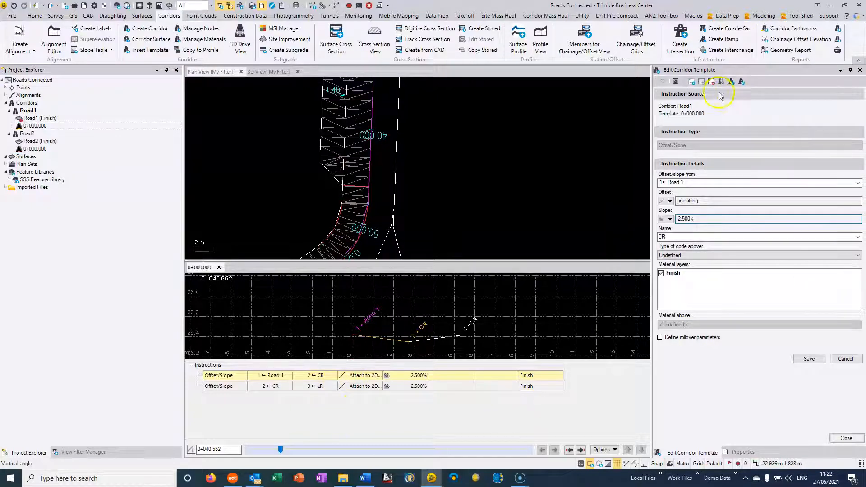
Step: Start a new offset/slope instruction from the CR node for the second lay-by, near chainage 340
click(691, 82)
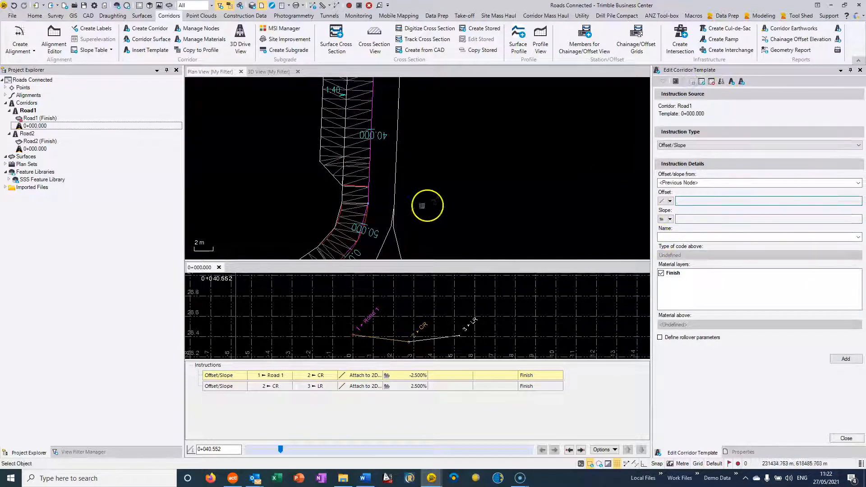
scroll(380, 201, down, 4)
middle_drag(381, 202, 435, 123)
scroll(343, 203, down, 4)
middle_drag(319, 211, 397, 120)
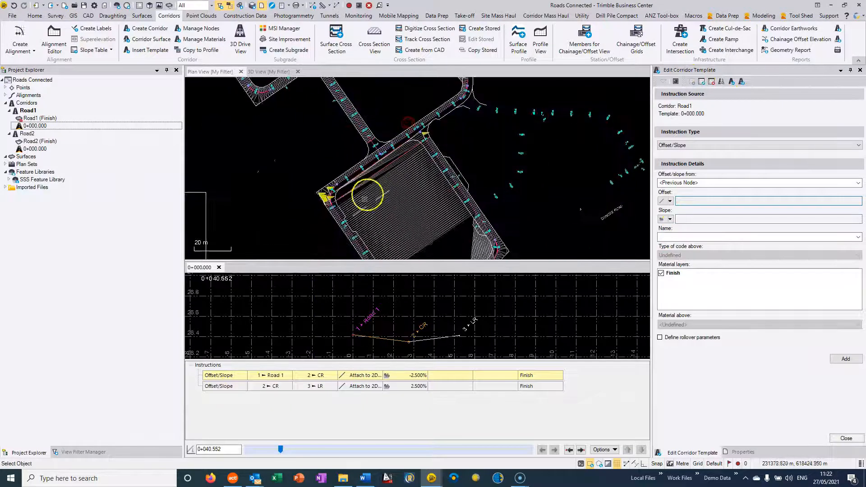
middle_drag(364, 201, 324, 130)
scroll(464, 182, up, 3)
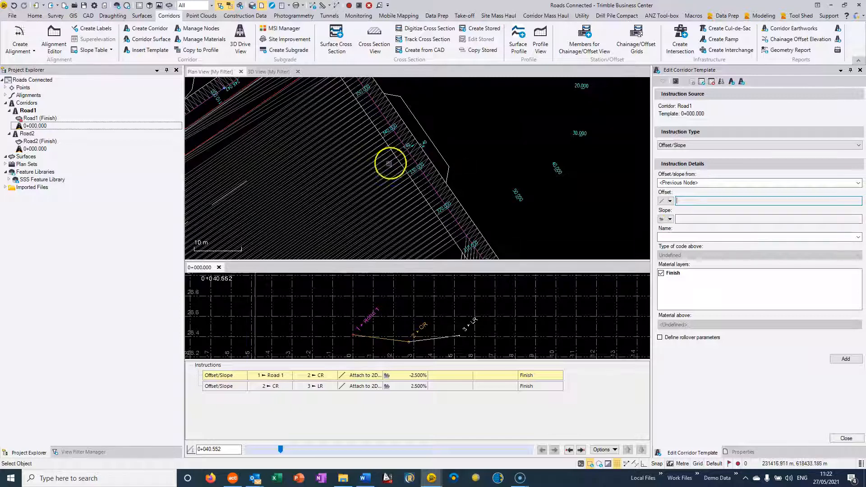
middle_drag(405, 135, 405, 146)
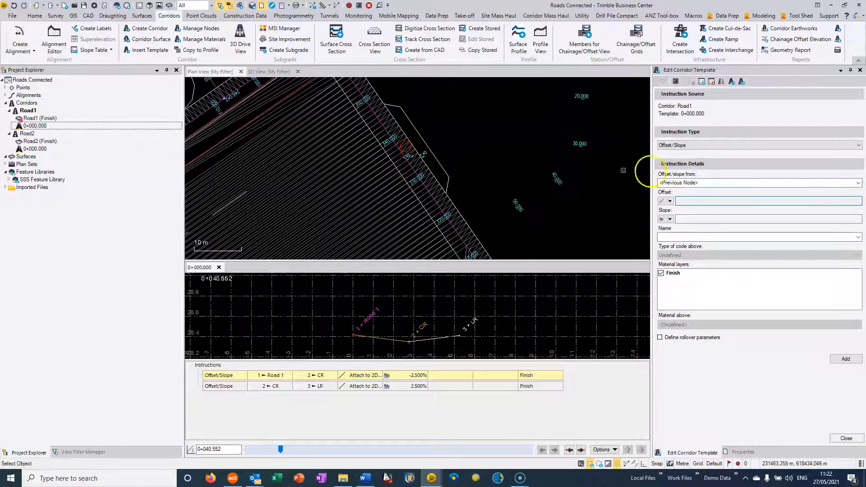
click(679, 179)
click(680, 186)
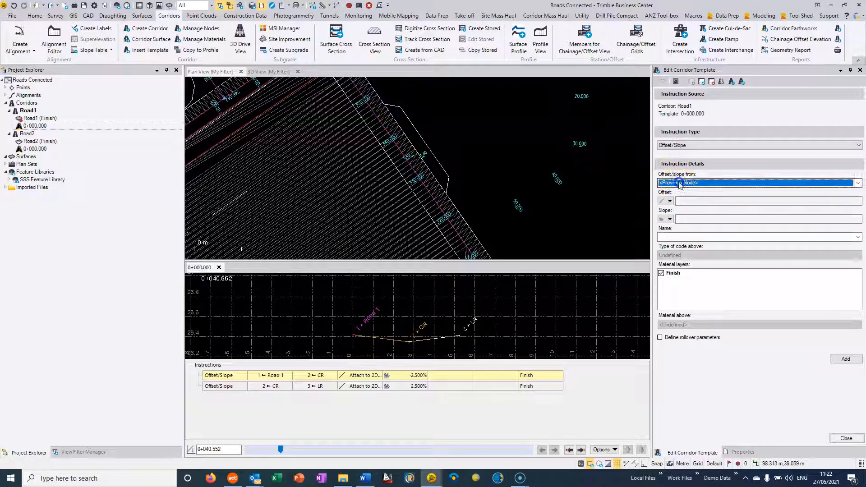
click(680, 183)
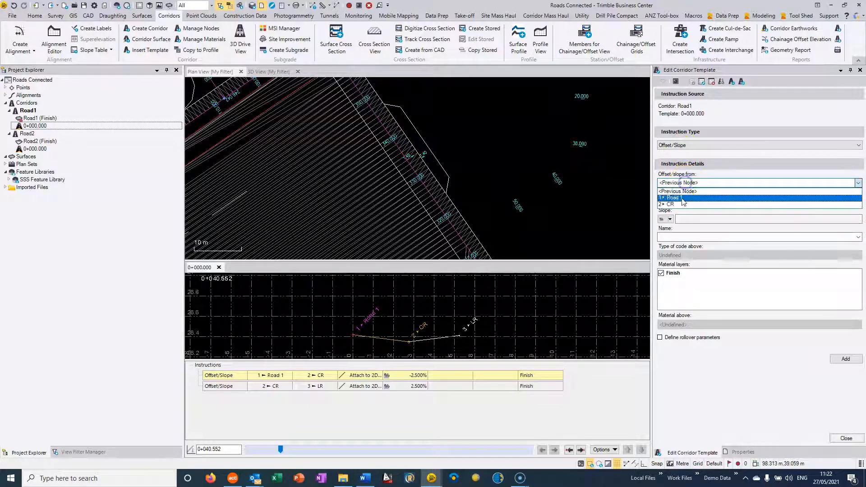
click(679, 204)
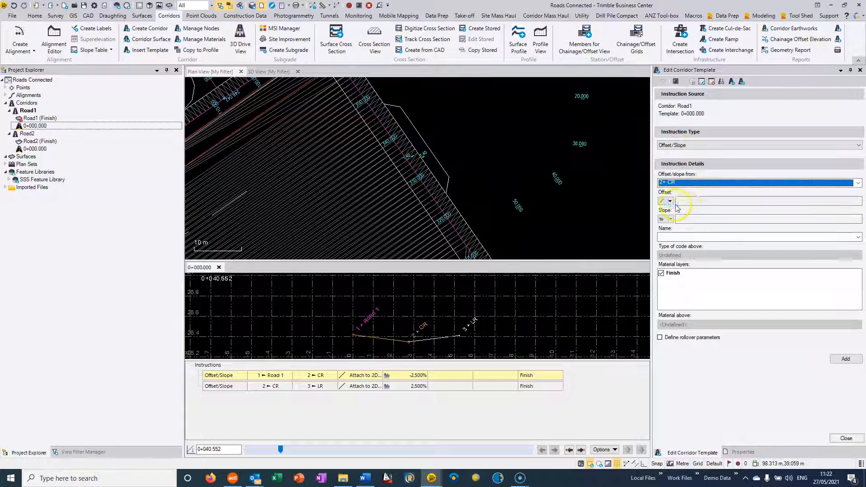
Step: Define the instruction's offset as a 2D line attached to the outer line of the lay-by near chainage 340
click(697, 202)
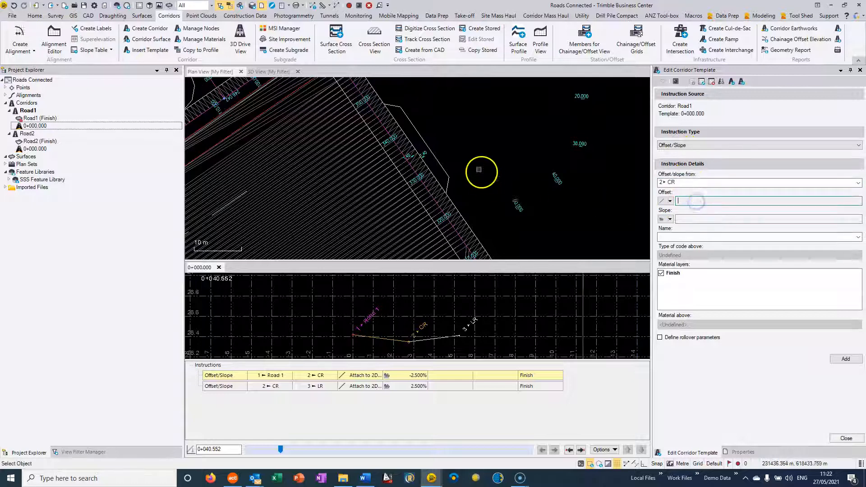
click(670, 202)
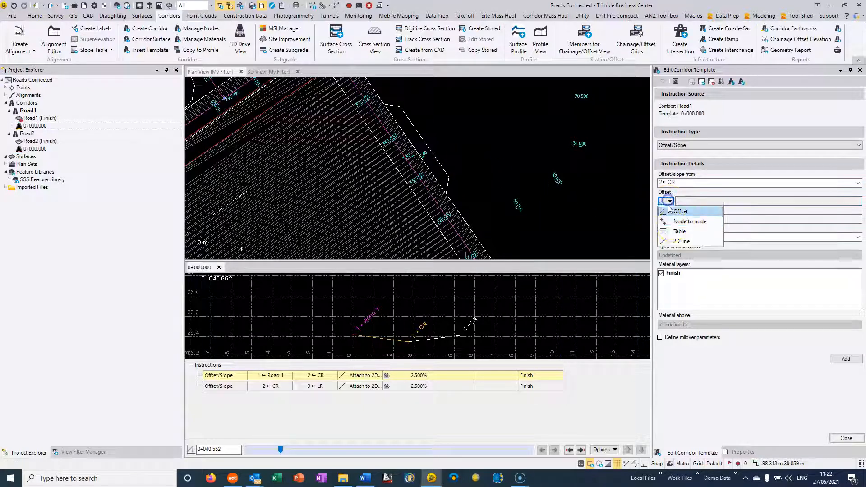
click(678, 239)
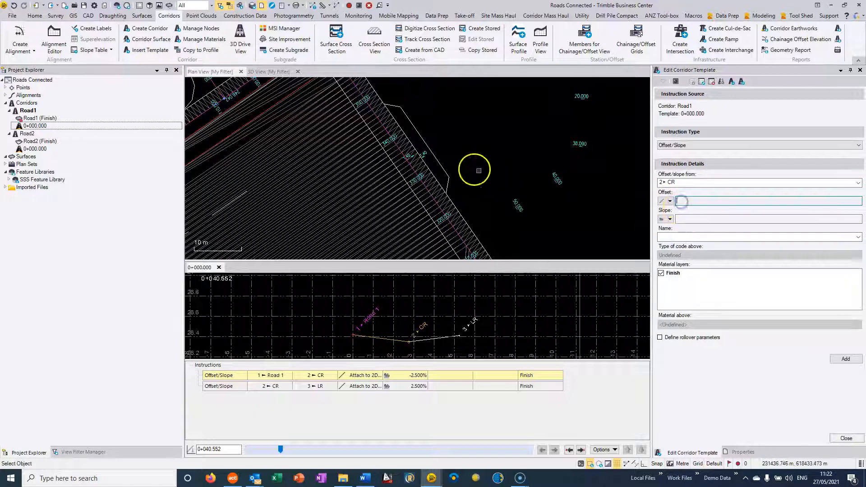
click(435, 162)
scroll(436, 162, up, 3)
scroll(436, 162, up, 2)
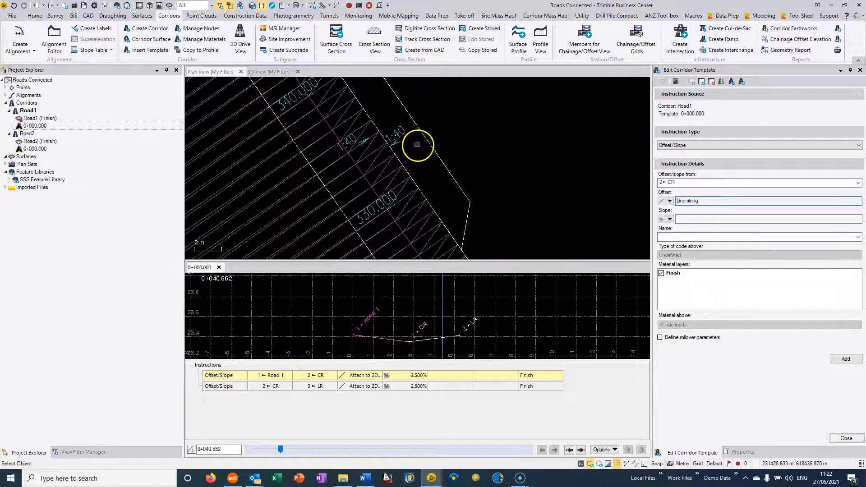
Step: Set the instruction's slope to -2.5%, name it LR and add it to the Road1 template
click(688, 219)
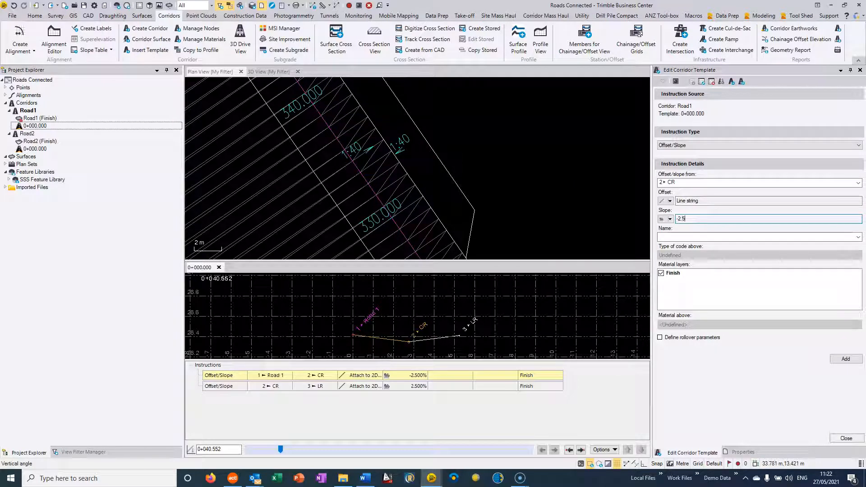
click(691, 237)
text(LR)
scroll(489, 191, down, 3)
middle_drag(400, 170, 418, 203)
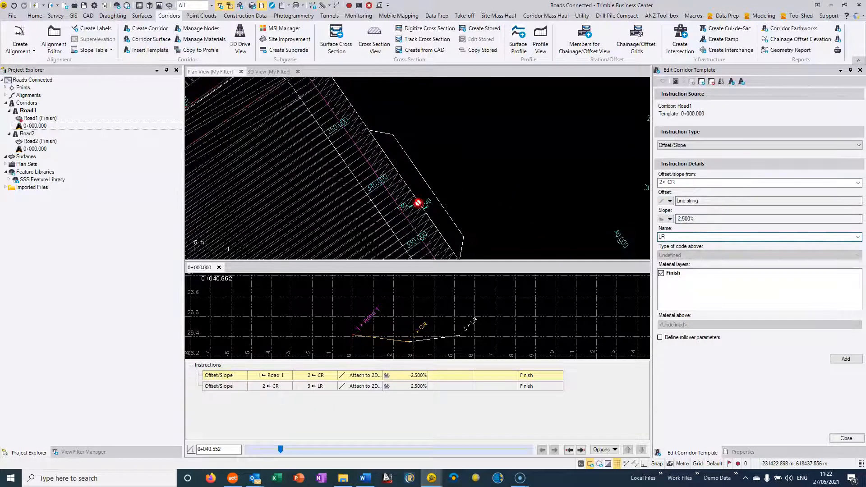
scroll(419, 203, down, 3)
middle_drag(382, 135, 270, 120)
middle_drag(380, 184, 361, 222)
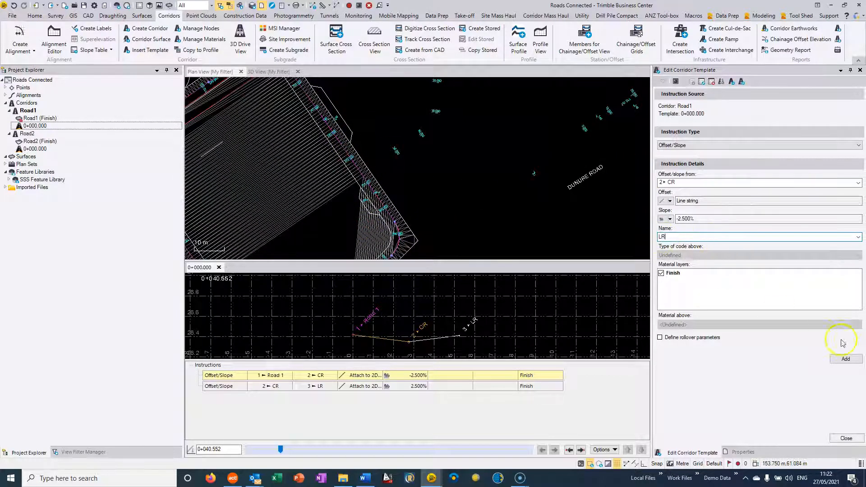
click(846, 360)
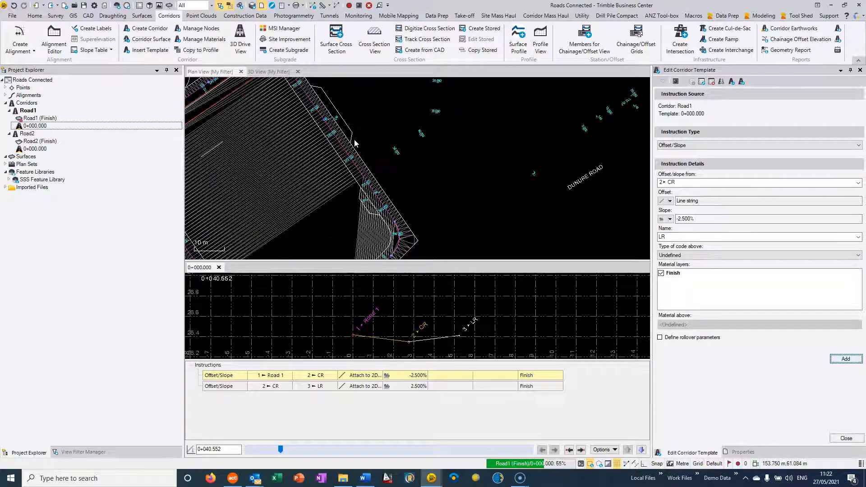
Step: Preview the Road1 cross section at chainage 0+327.342 and set the second lay-by's LR instruction slope to 2.5%
scroll(355, 142, up, 3)
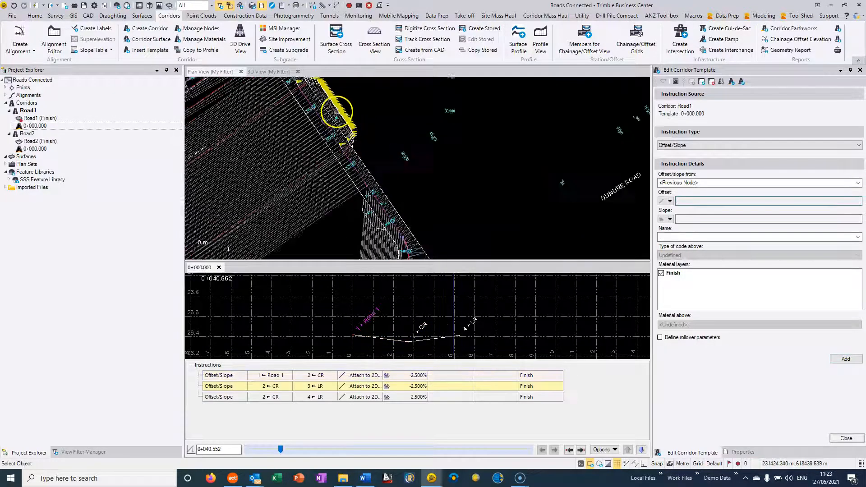
middle_drag(331, 116, 358, 149)
scroll(332, 107, down, 2)
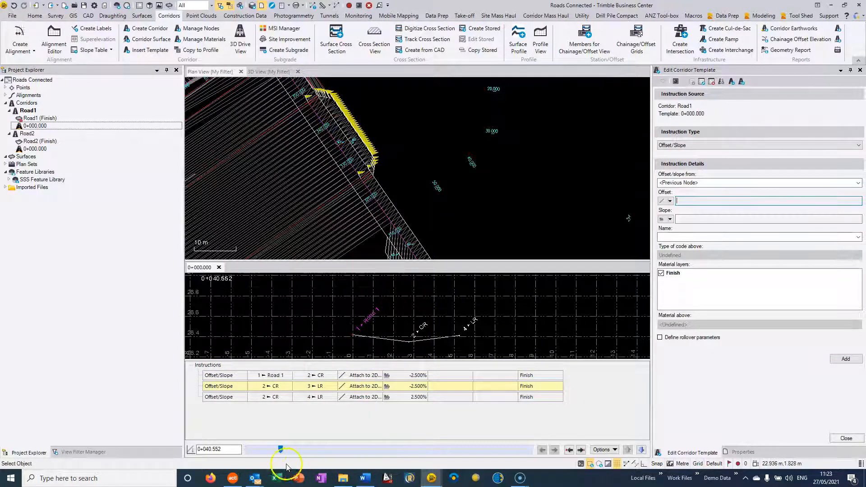
scroll(345, 133, up, 2)
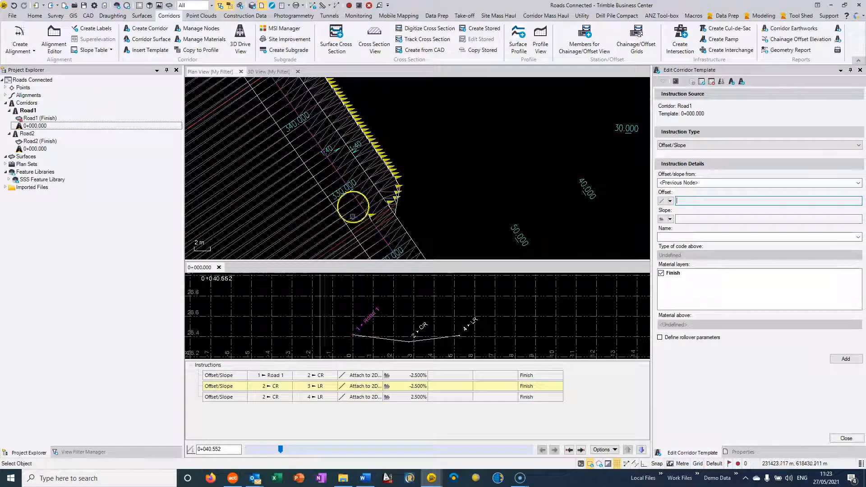
drag(281, 449, 498, 449)
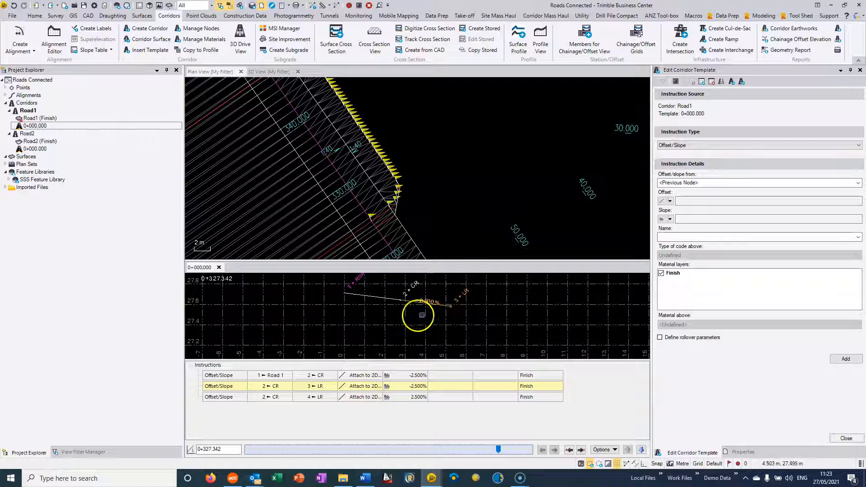
scroll(408, 317, up, 1)
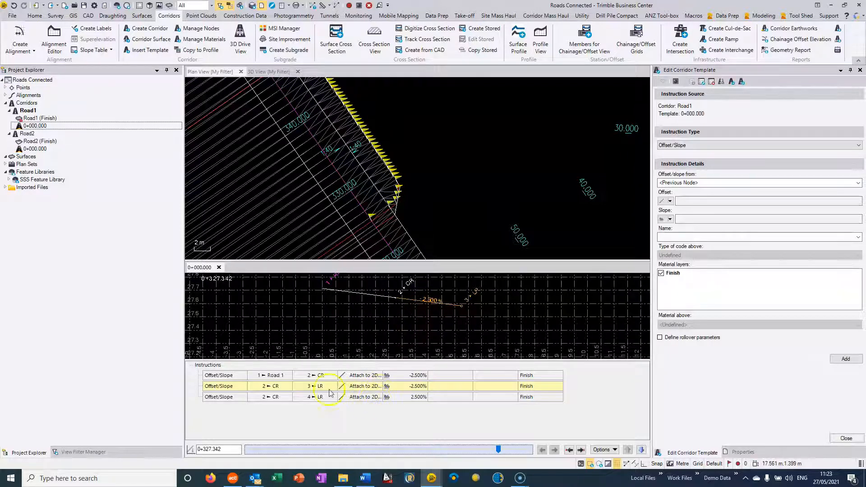
click(289, 389)
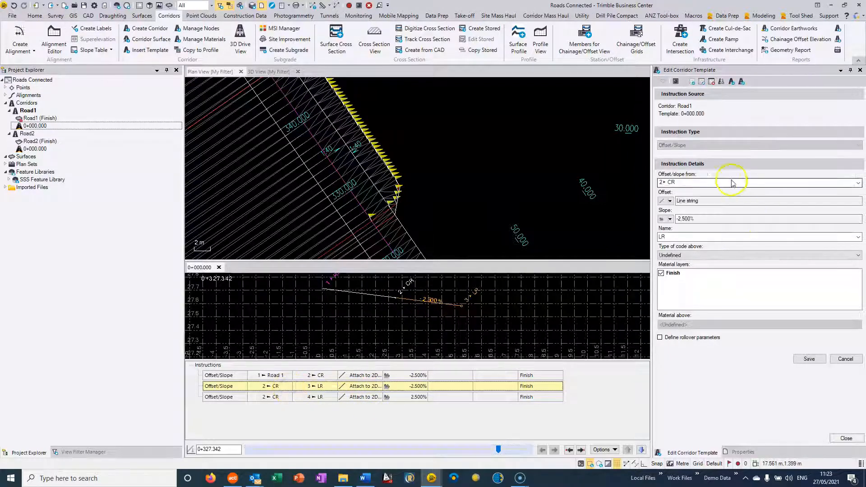
click(679, 218)
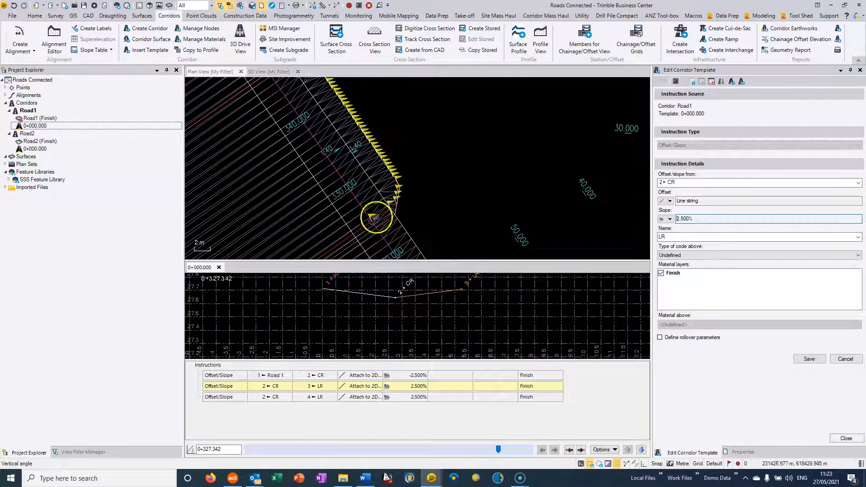
middle_drag(330, 121, 326, 80)
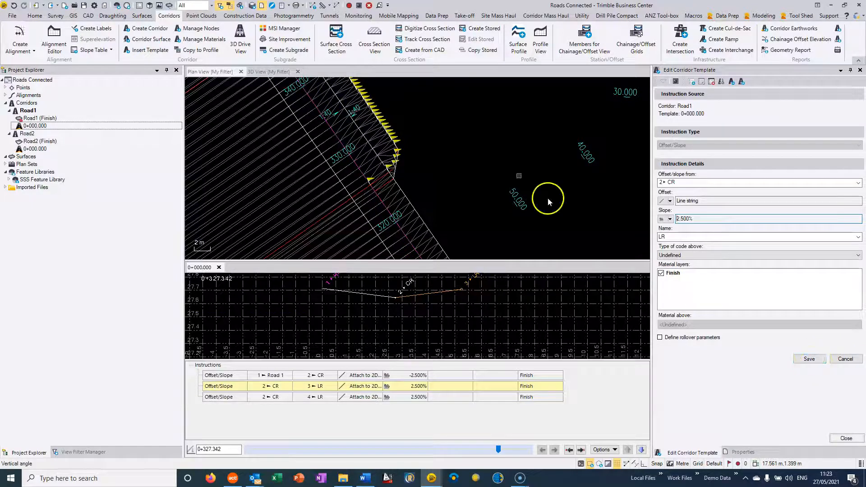
Step: Start an offset/slope instruction from Road 1, attached to the channel line opposite the first lay-by near the road's start
scroll(409, 143, down, 5)
middle_drag(405, 135, 374, 201)
scroll(378, 149, up, 3)
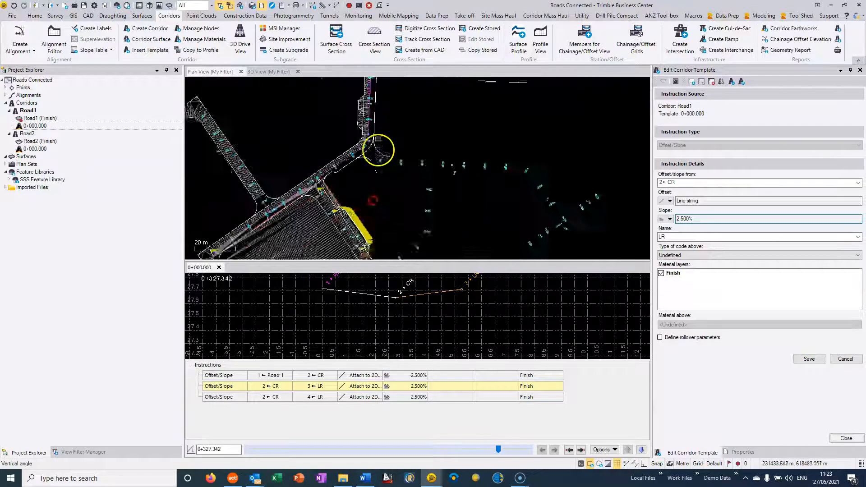
middle_drag(372, 143, 381, 200)
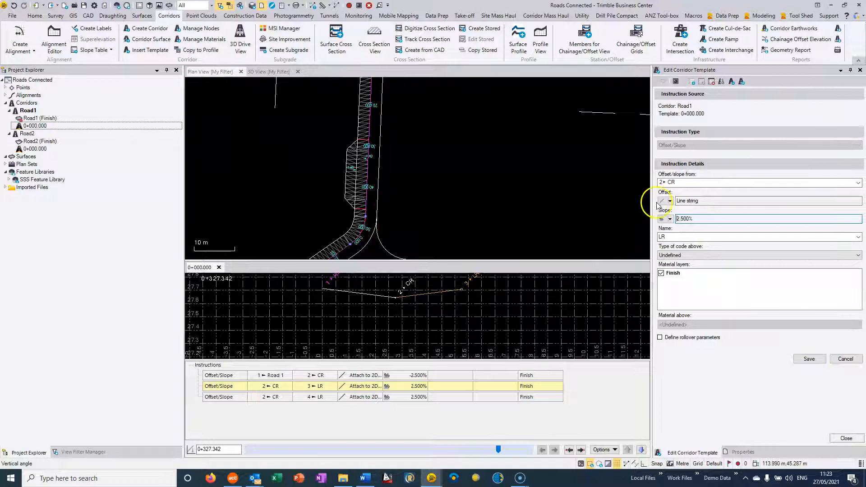
scroll(548, 190, down, 2)
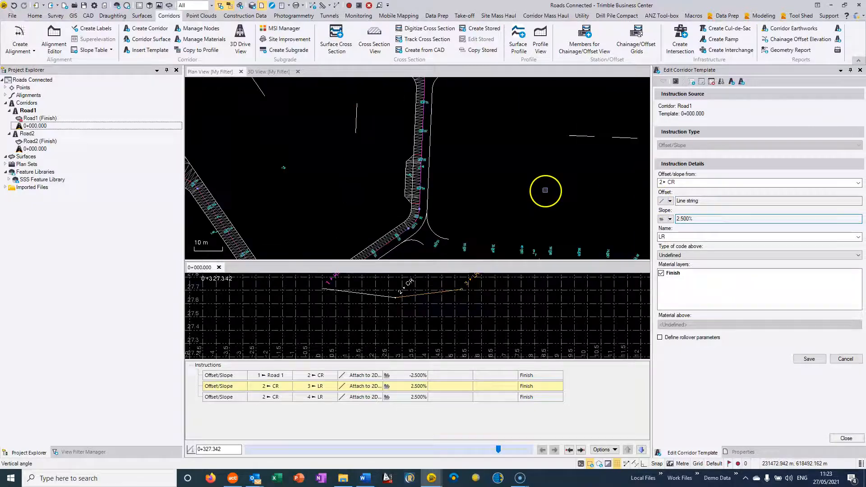
click(694, 81)
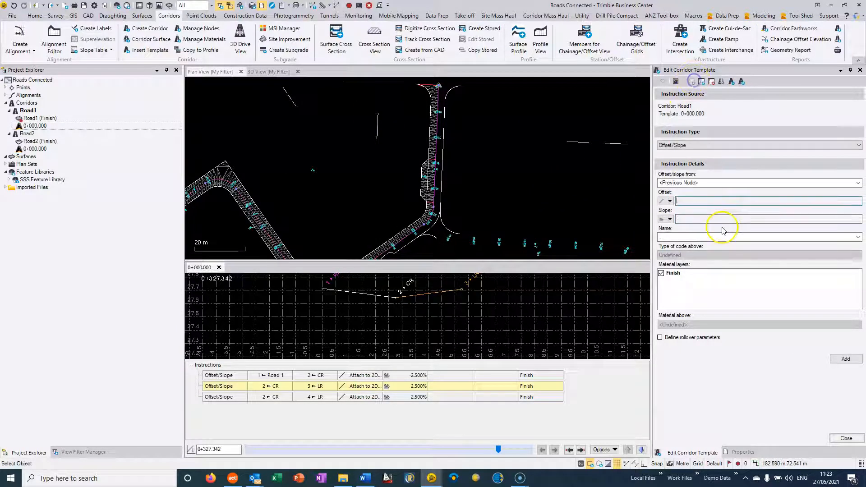
click(695, 183)
click(673, 197)
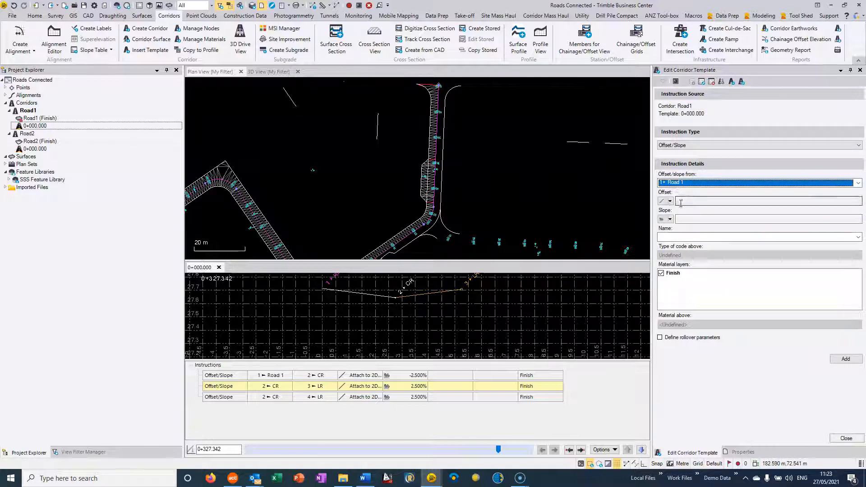
click(683, 201)
scroll(455, 113, up, 2)
click(454, 113)
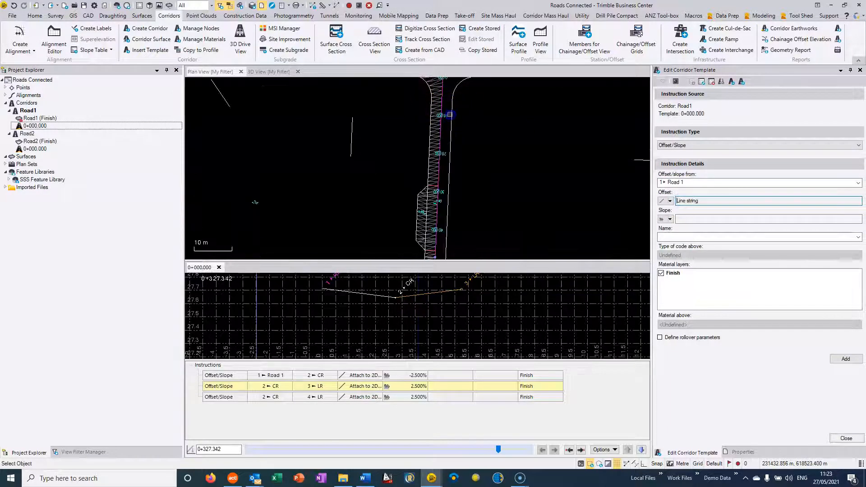
Step: Set the instruction's slope to 2.5%, name it CL and add it to the Road1 template
click(680, 219)
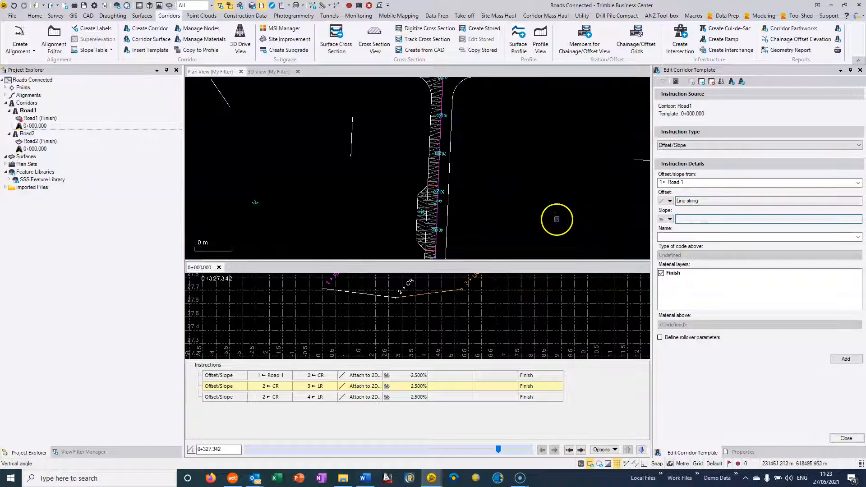
middle_drag(556, 218, 519, 127)
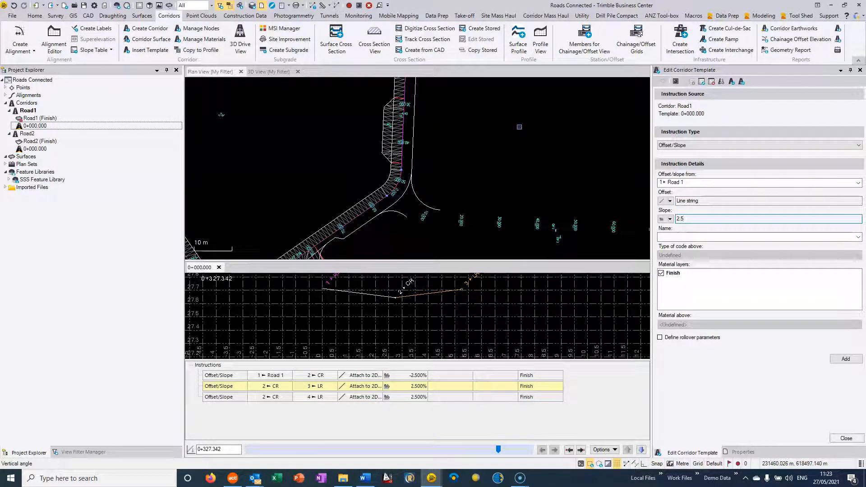
click(691, 237)
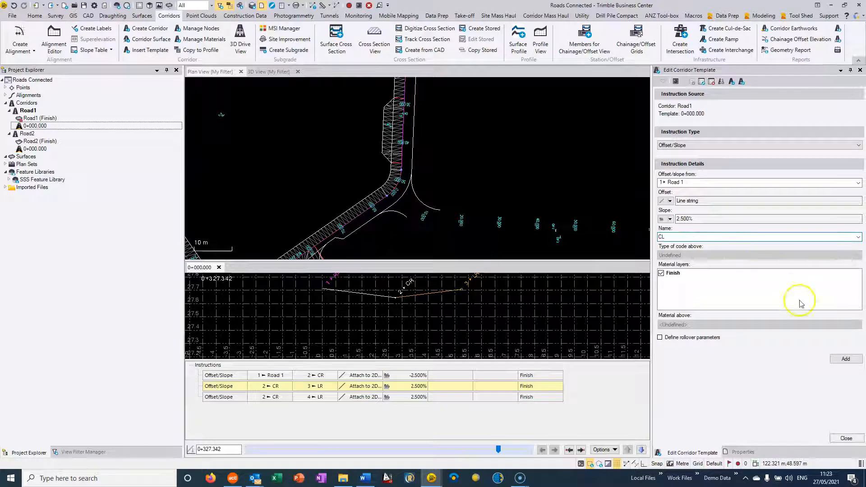
click(718, 201)
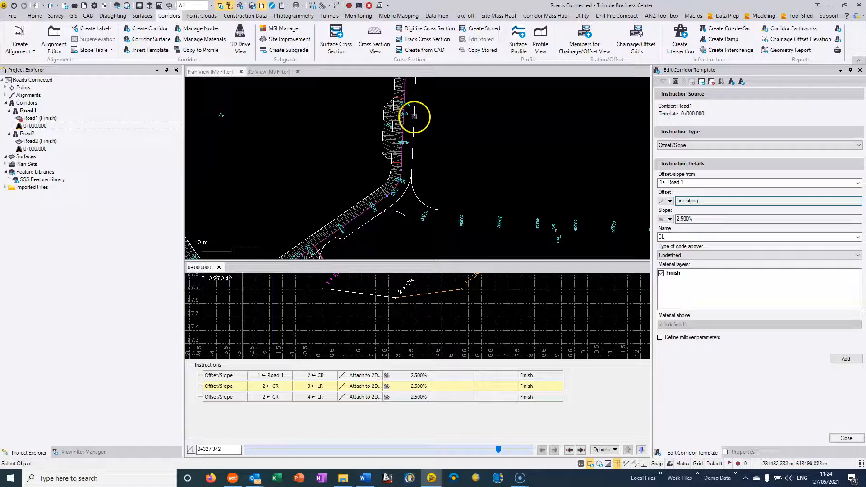
click(845, 358)
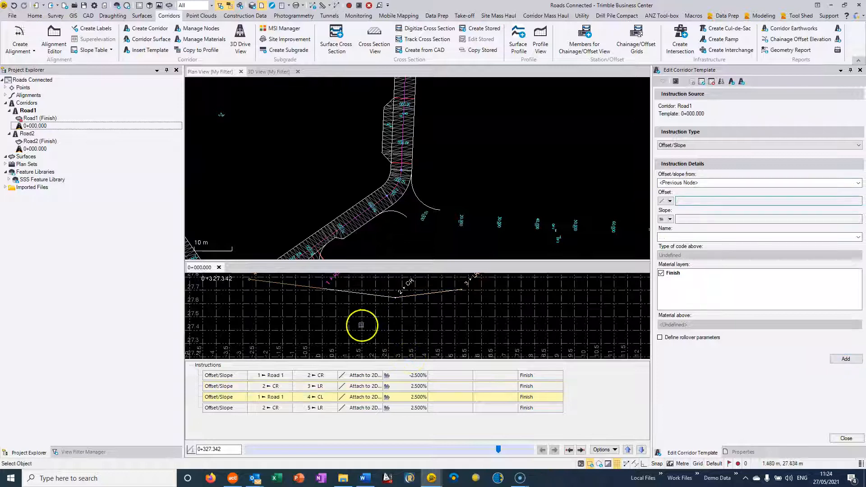
middle_drag(353, 229, 397, 226)
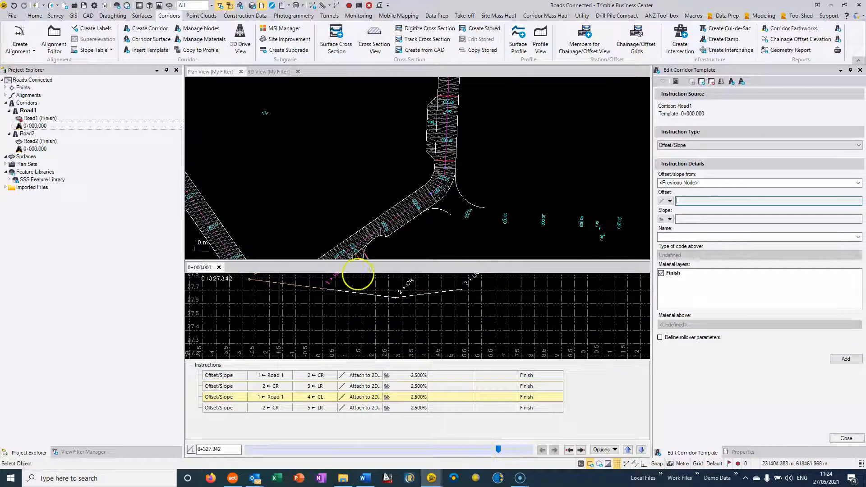
Step: Examine the Road1 corridor in plan to locate the inner lay-by between chainages 300 and 310
middle_drag(333, 300, 386, 329)
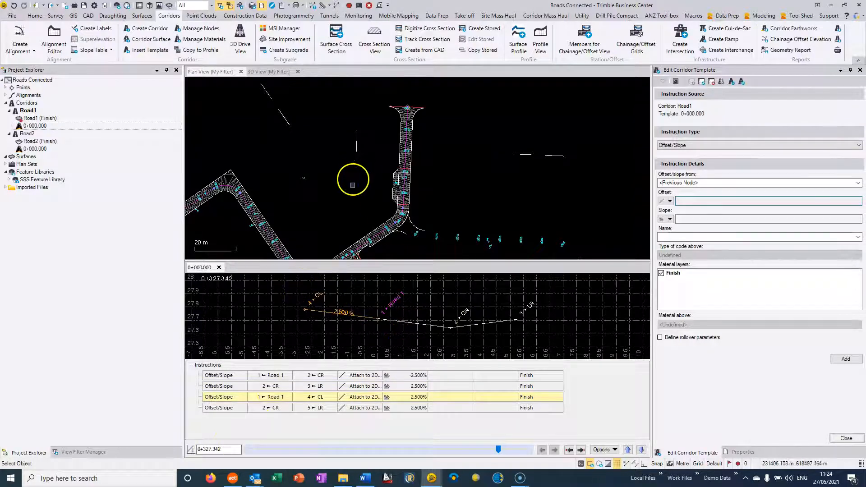
middle_drag(352, 191, 420, 104)
scroll(367, 197, up, 2)
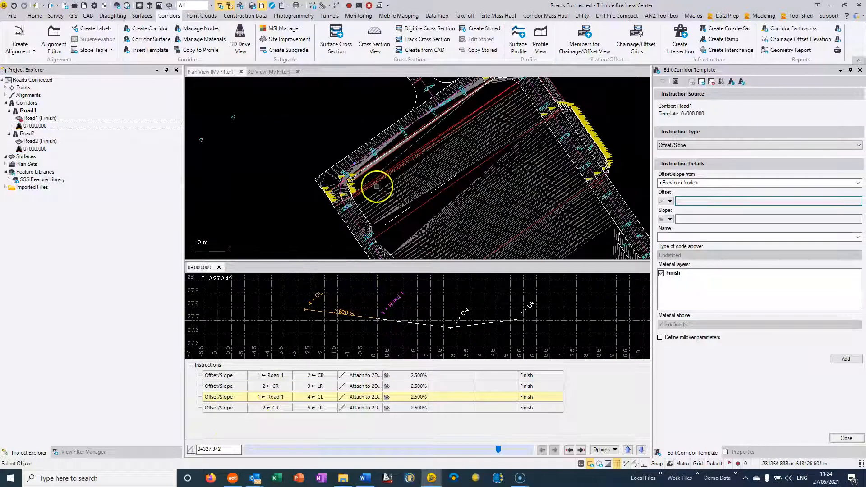
middle_drag(378, 187, 354, 115)
scroll(357, 147, up, 3)
middle_drag(368, 158, 325, 85)
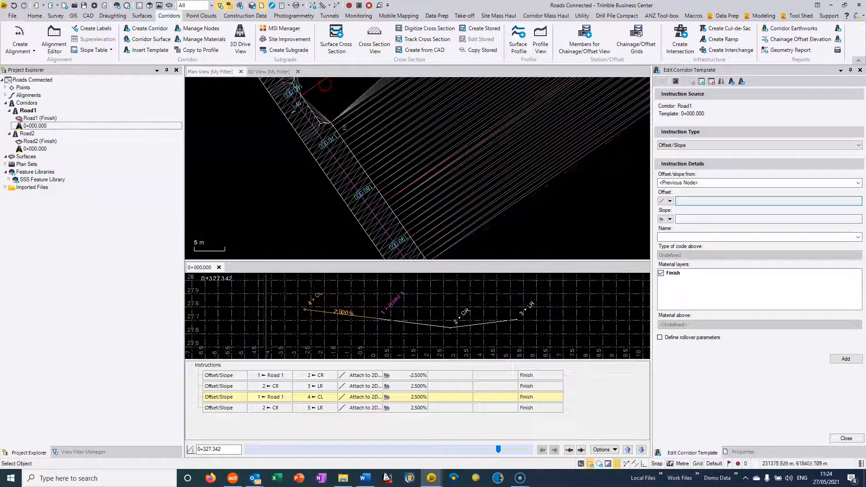
scroll(363, 160, down, 2)
middle_drag(391, 178, 344, 101)
middle_drag(453, 155, 331, 211)
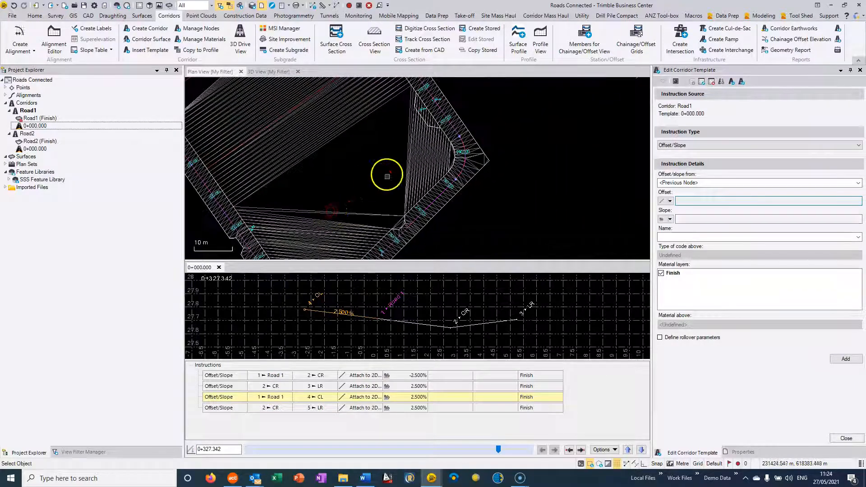
middle_drag(393, 139, 397, 180)
scroll(397, 180, up, 2)
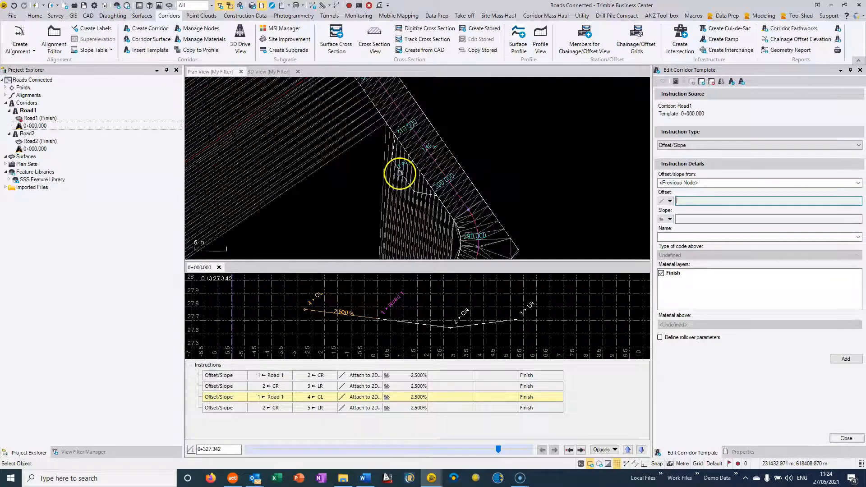
click(697, 182)
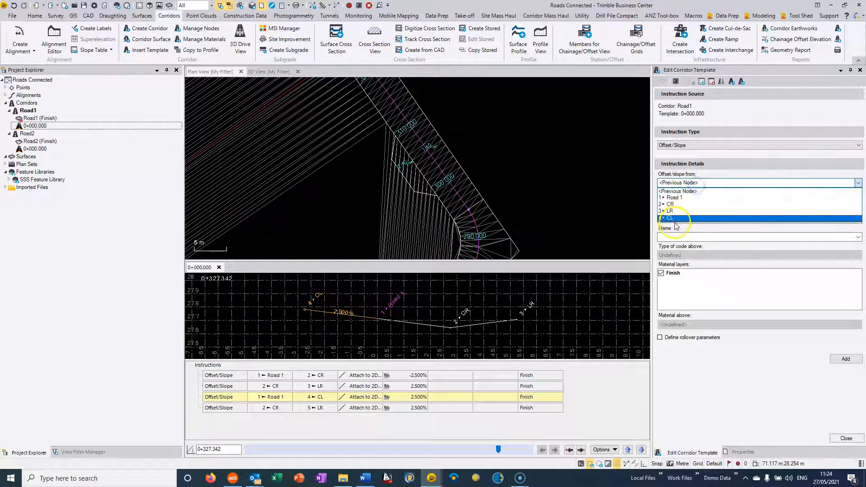
click(675, 204)
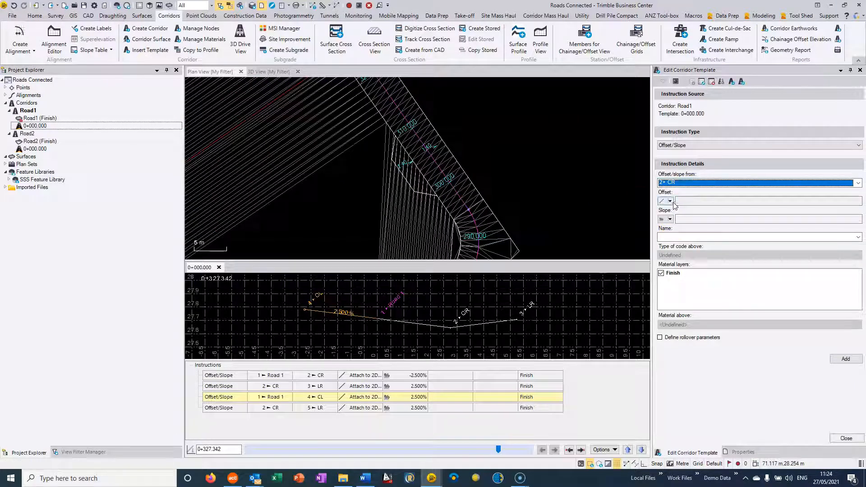
click(676, 202)
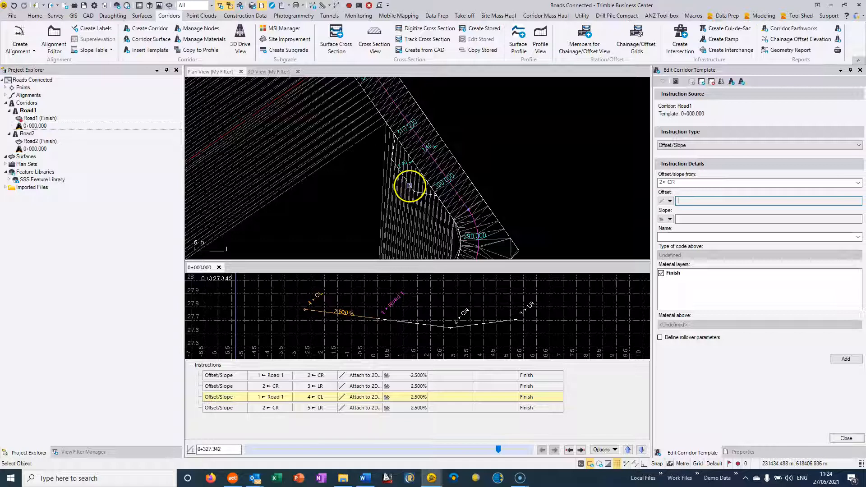
Step: Start an offset/slope instruction from CL, attached to the inner lay-by's edge line near chainage 300
click(695, 183)
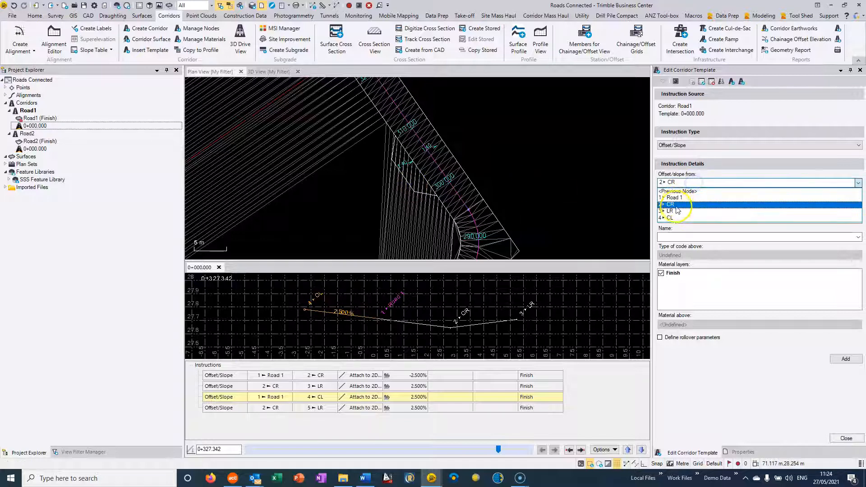
click(672, 218)
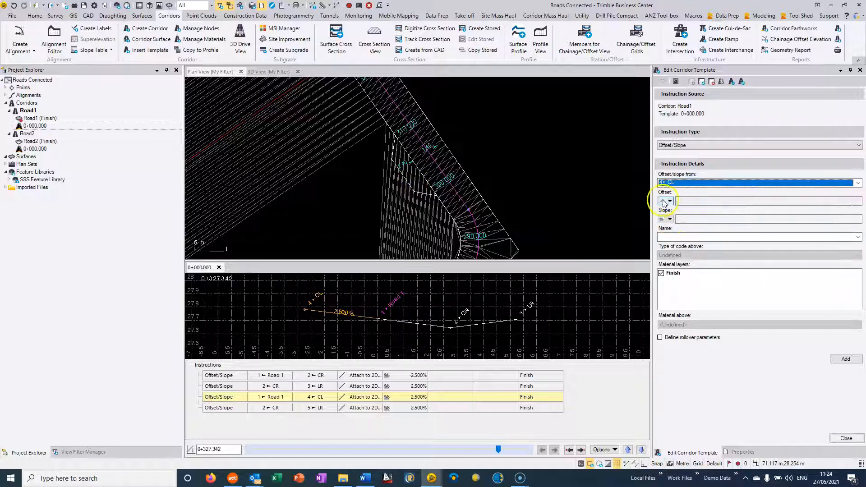
scroll(404, 172, up, 2)
click(690, 203)
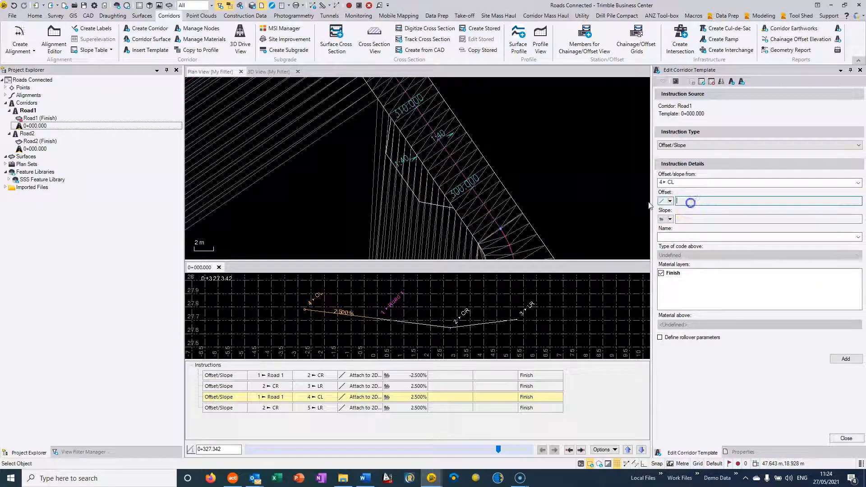
scroll(387, 188, up, 2)
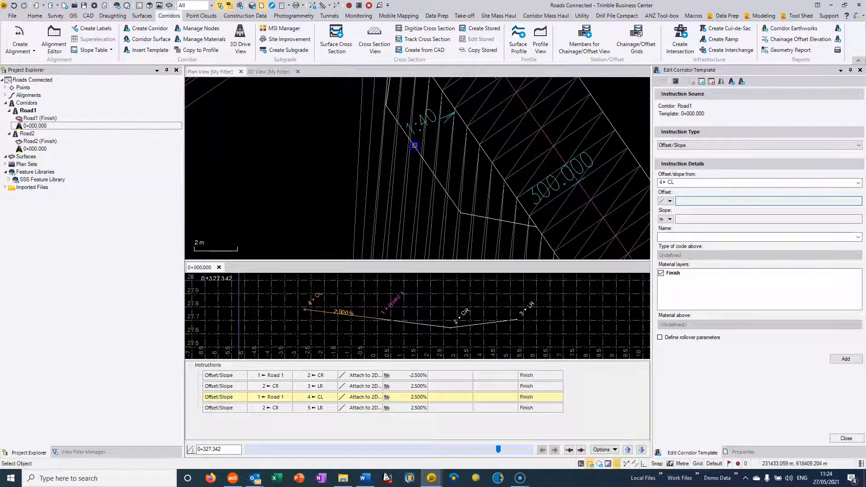
Step: Set the instruction's slope to 2.5%, name it LL and add it to the Road1 template
click(700, 220)
scroll(483, 166, down, 2)
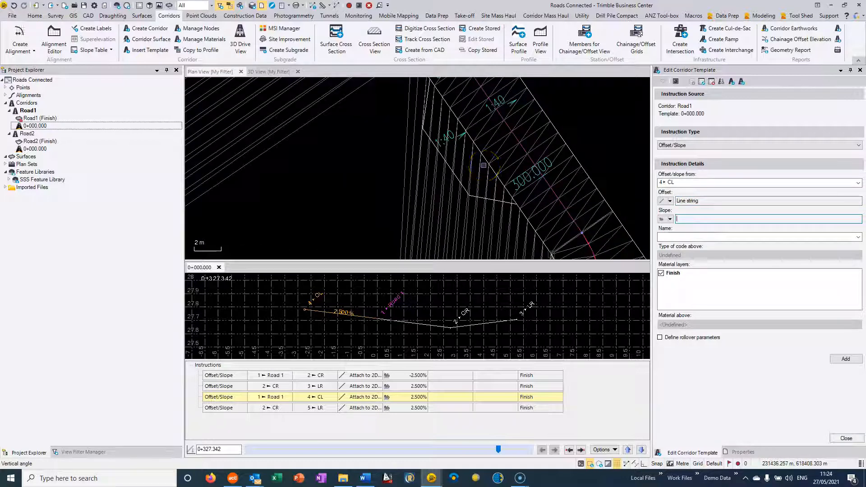
click(677, 237)
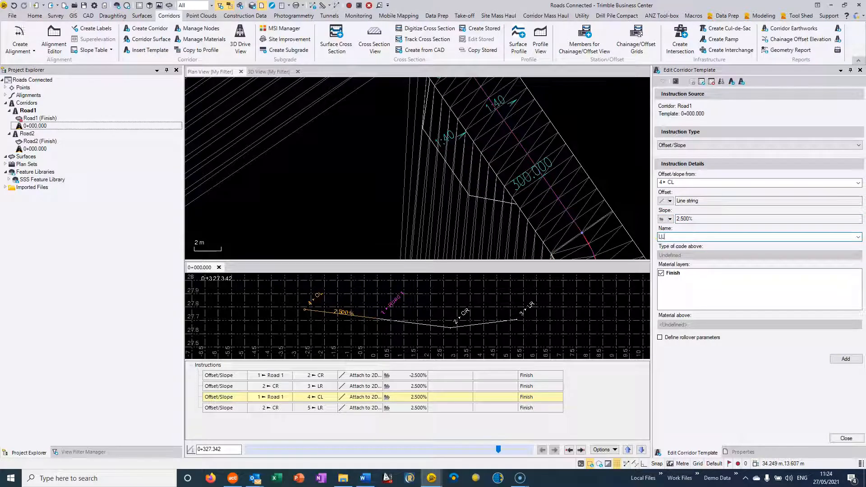
click(847, 359)
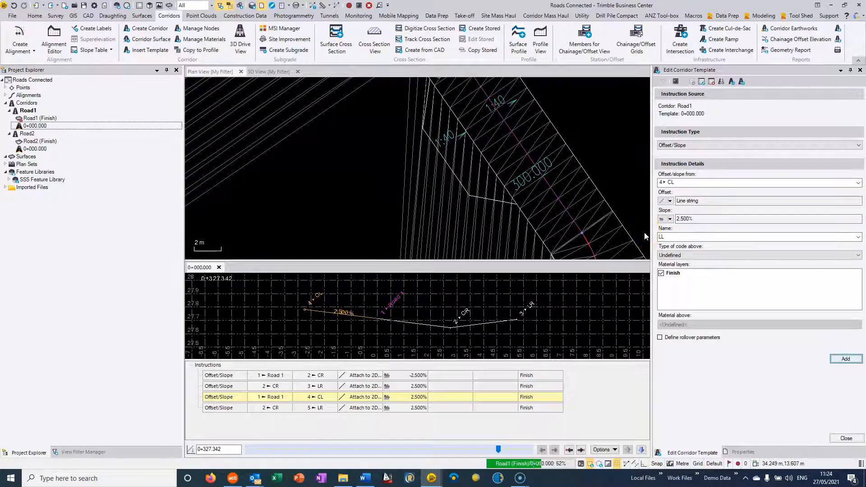
Step: Review the regenerated Road1 linework around the lay-bys and close the corridor template editor
scroll(500, 192, down, 5)
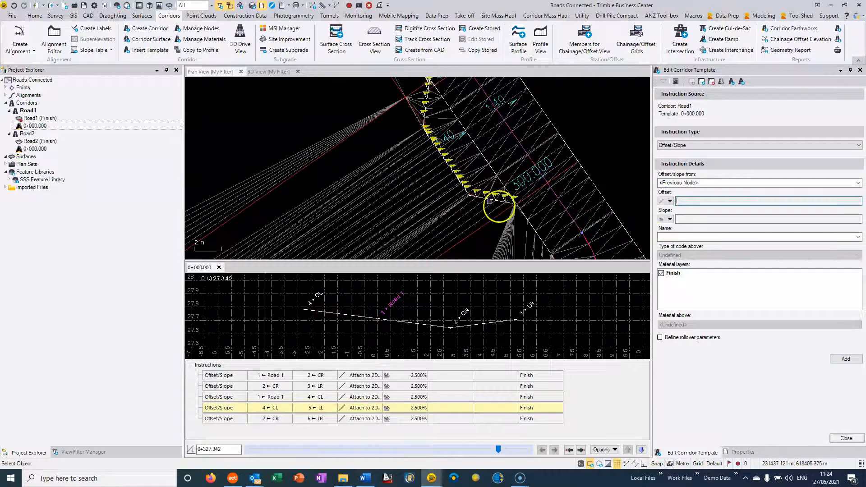
middle_drag(423, 142, 475, 247)
scroll(440, 187, up, 1)
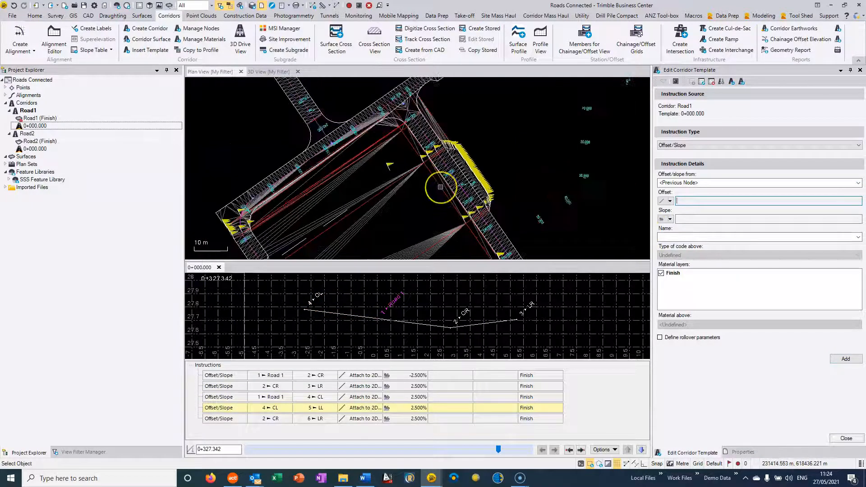
middle_drag(402, 207, 405, 136)
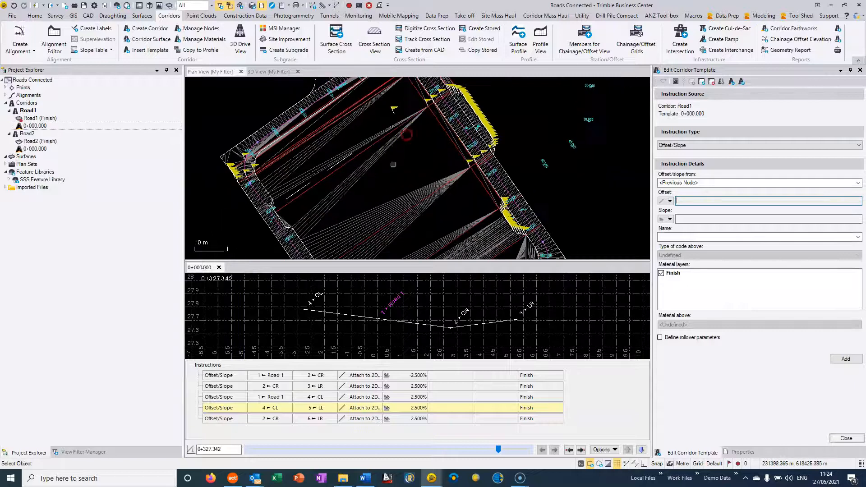
scroll(392, 153, down, 3)
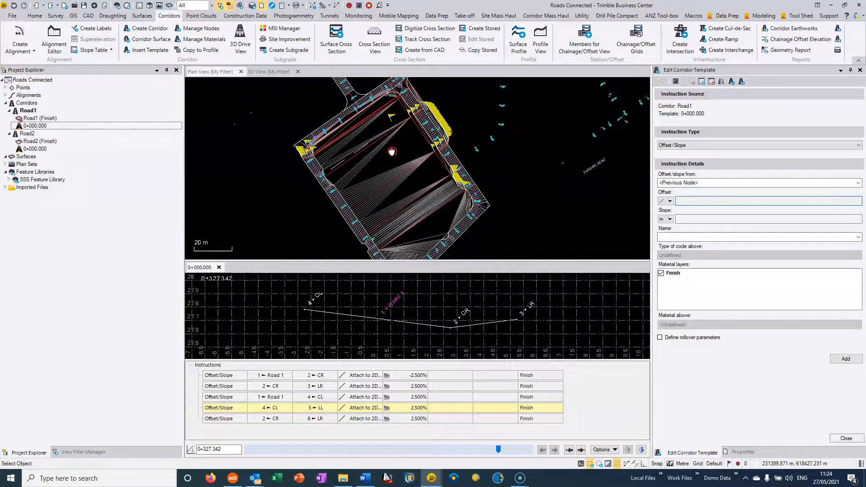
click(860, 71)
Step: Examine the stray Road1 corridor lines crossing the enclosed loop and around the junctions in plan
scroll(447, 145, up, 2)
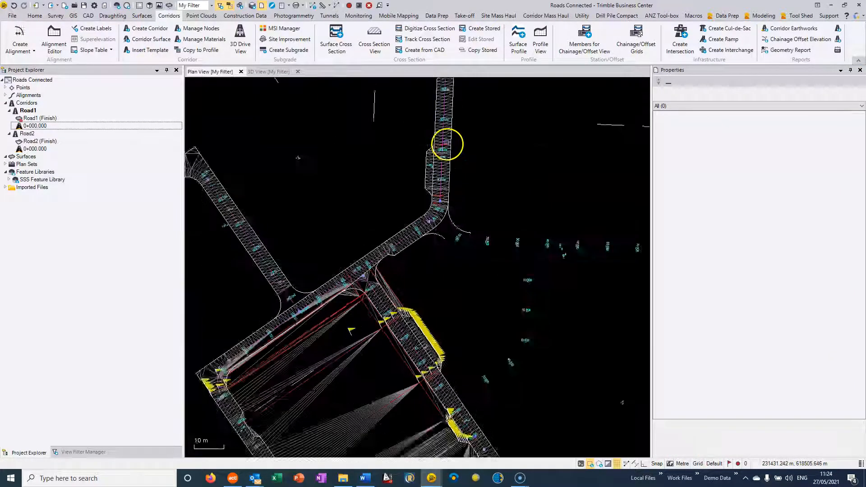
scroll(447, 144, up, 1)
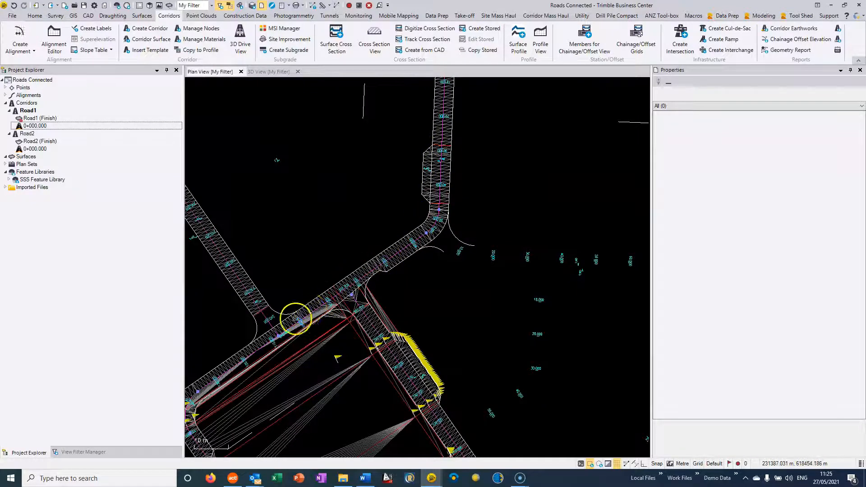
middle_drag(296, 319, 383, 239)
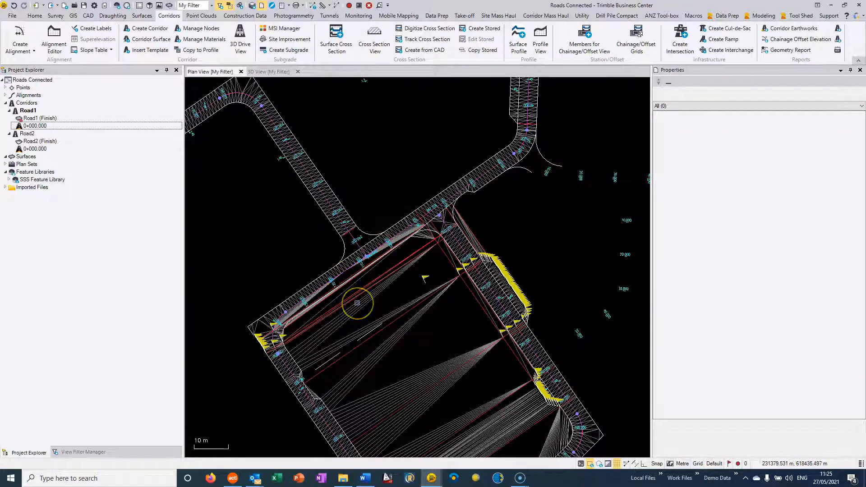
middle_drag(357, 302, 389, 211)
middle_drag(432, 183, 390, 250)
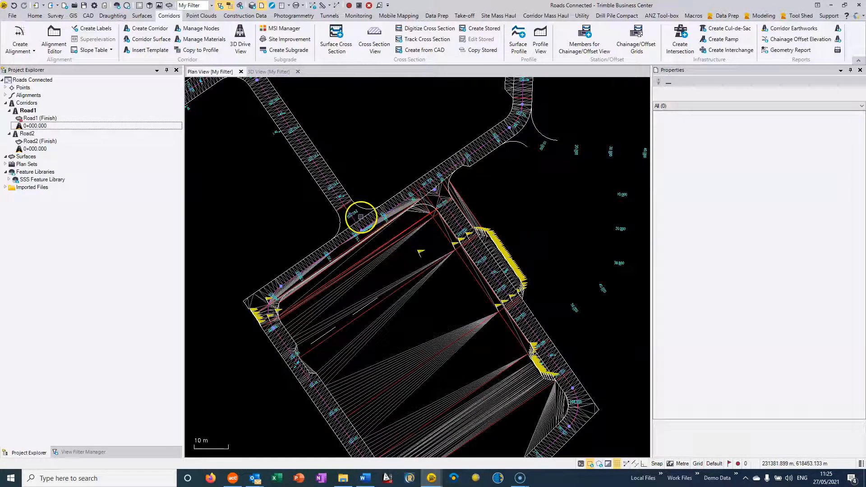
middle_drag(343, 314, 348, 217)
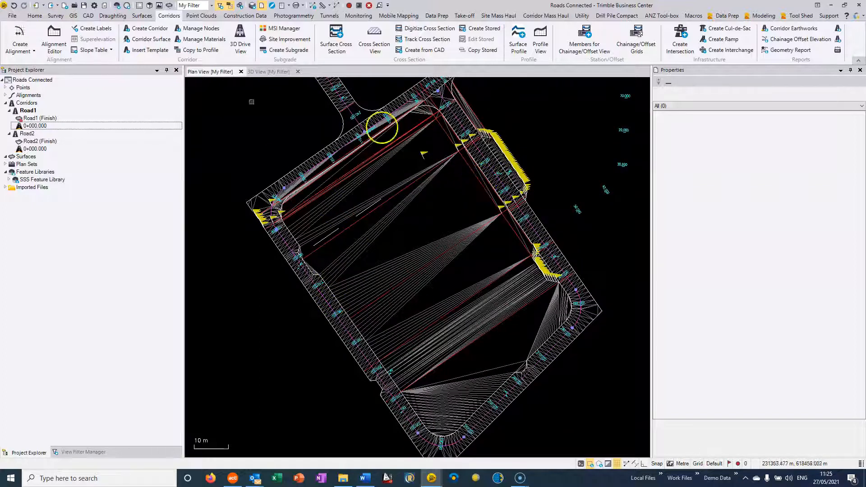
Step: Set the maximum left and right offsets of Road1's 0+000.000 template to 10 m
click(32, 126)
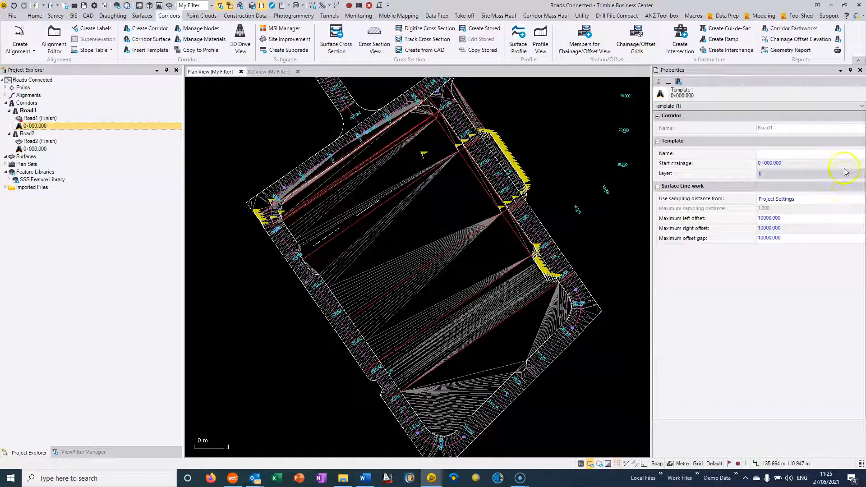
click(793, 218)
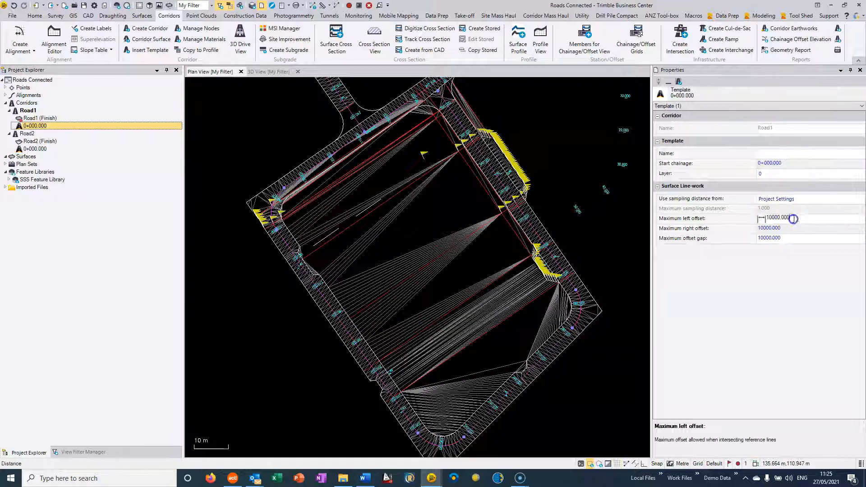
text(10)
key(Return)
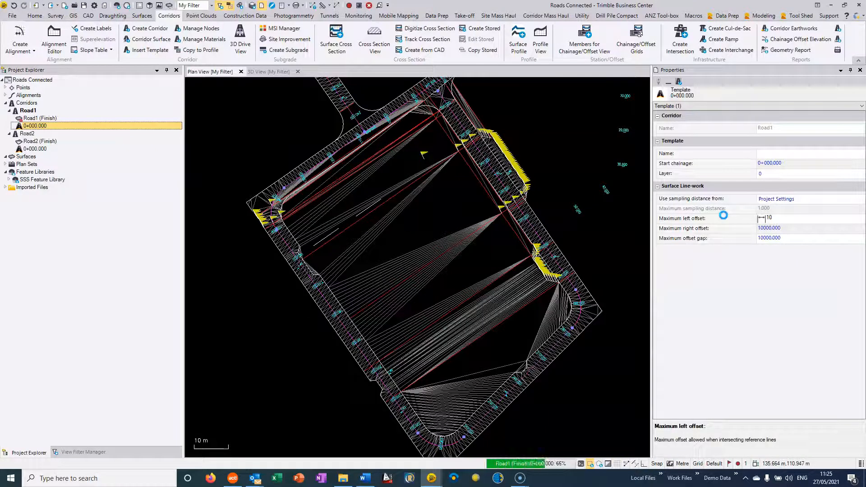
click(793, 229)
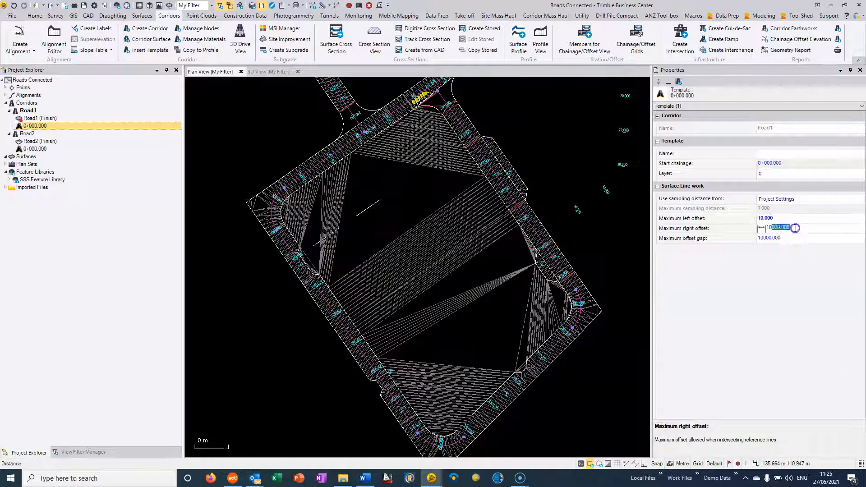
text(10)
key(Return)
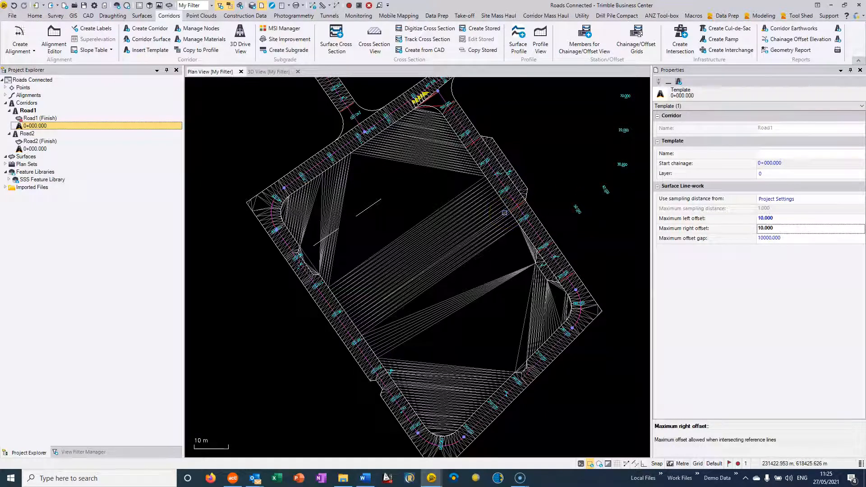
Step: Set the Road1 template's maximum offset gap to 10 m and check the linework at the junction near chainage 360
click(762, 238)
scroll(445, 163, up, 3)
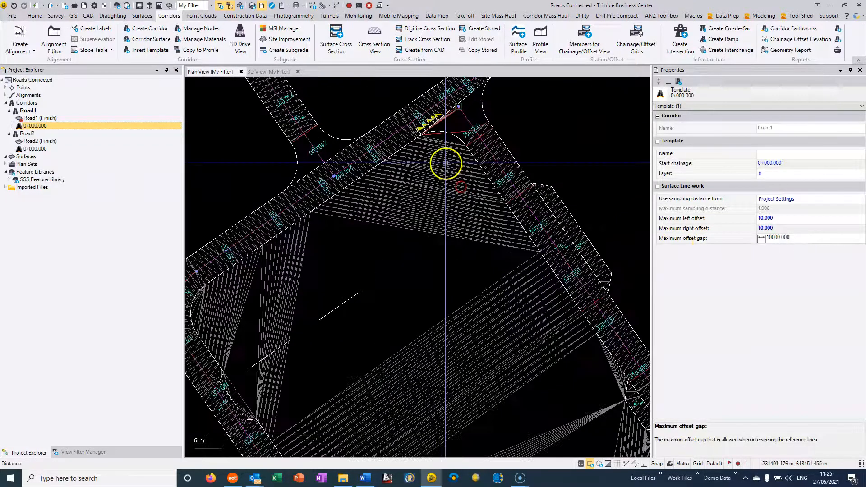
middle_drag(446, 163, 434, 205)
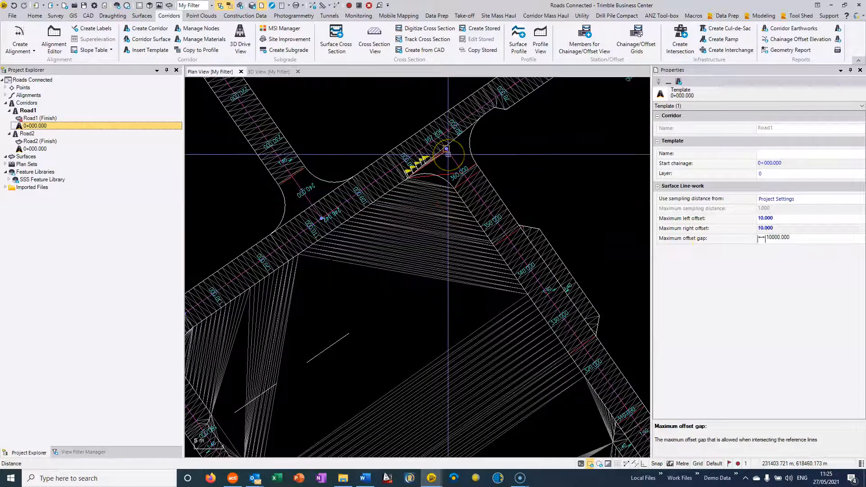
scroll(448, 154, up, 4)
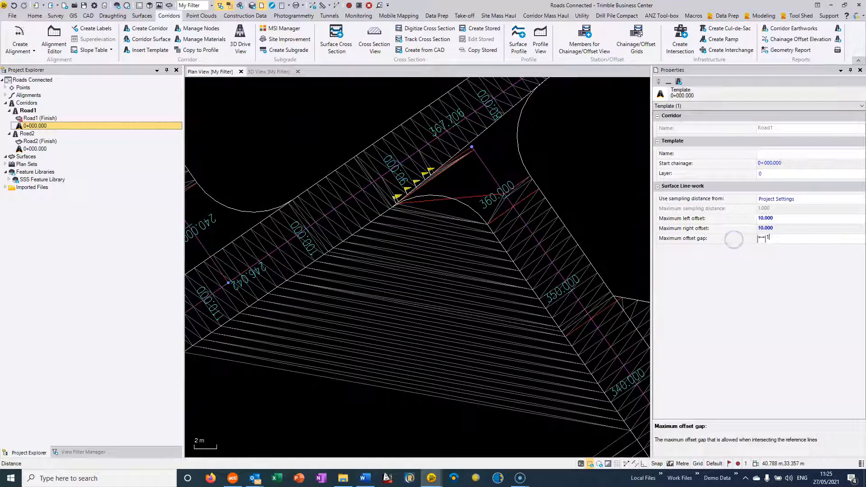
text(0)
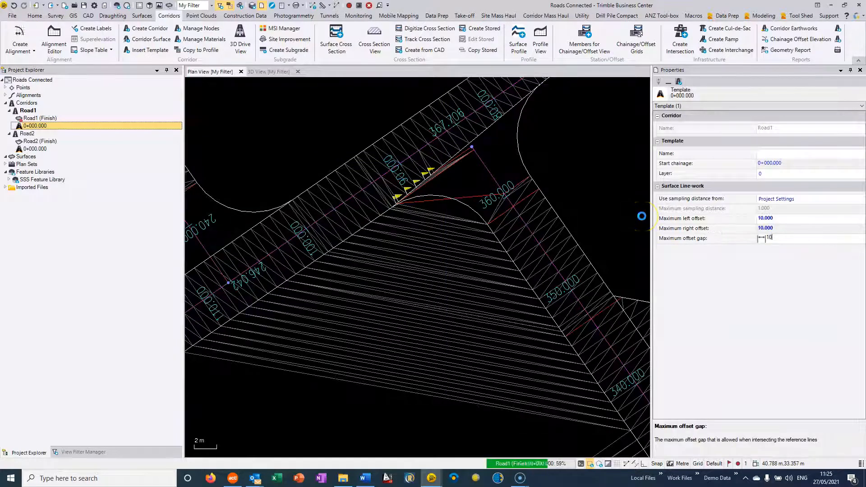
scroll(518, 224, down, 3)
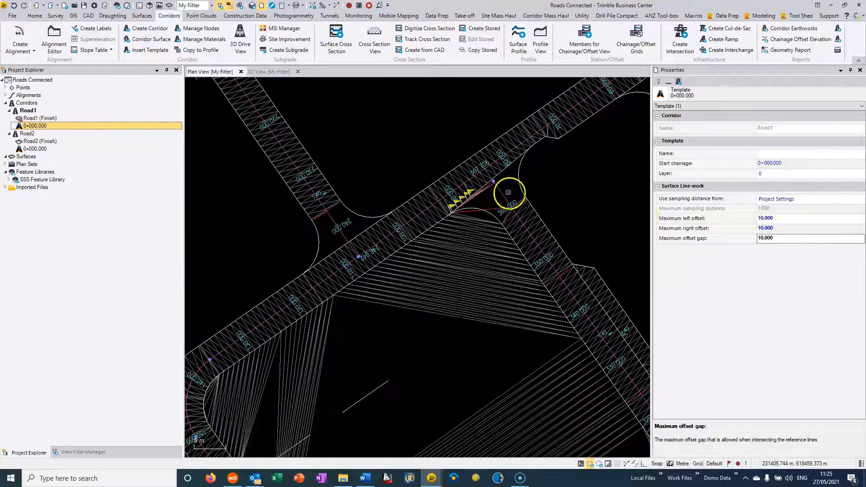
middle_drag(508, 191, 506, 134)
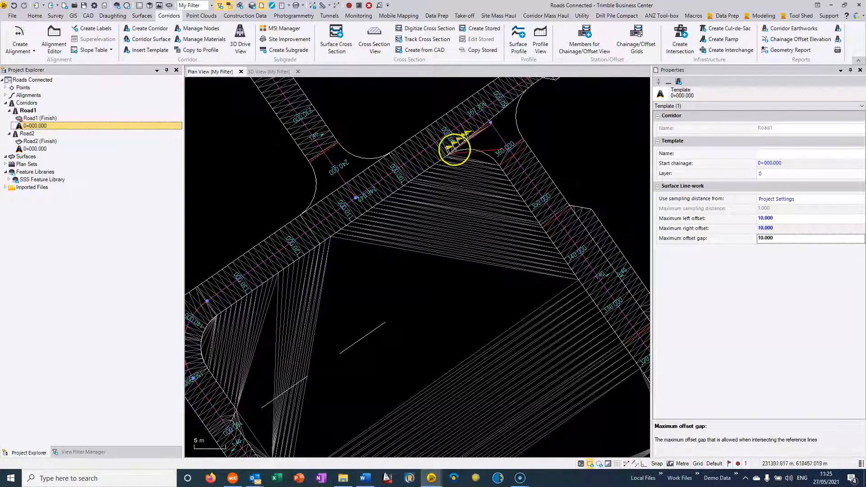
Step: Check the surface linework limits of Road2's 0+000.000 template and inspect the Road 1 alignment near its end
scroll(452, 151, down, 1)
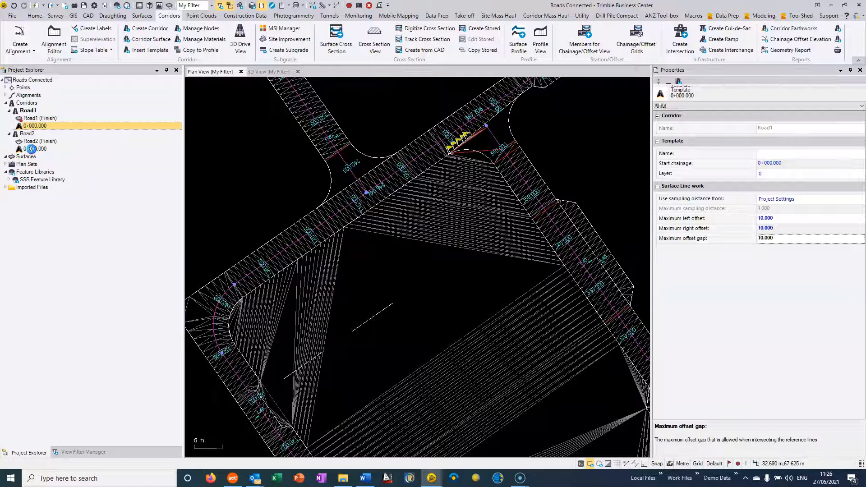
click(32, 150)
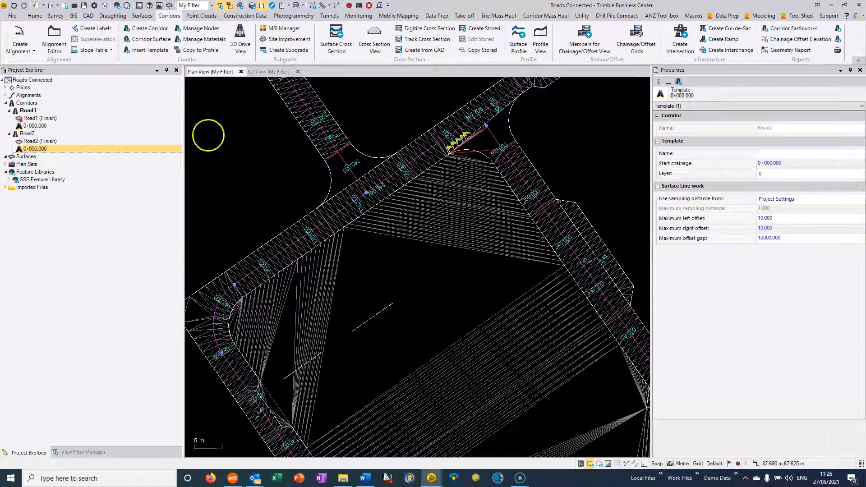
click(495, 135)
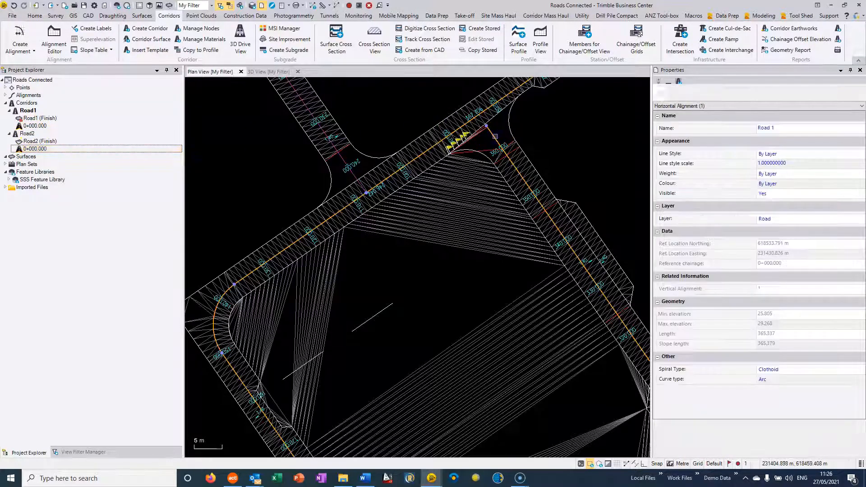
Step: Insert a new-definition template named Null into the Road1 corridor at chainage 0+360.460, where the junction curve meets the road edge
click(34, 126)
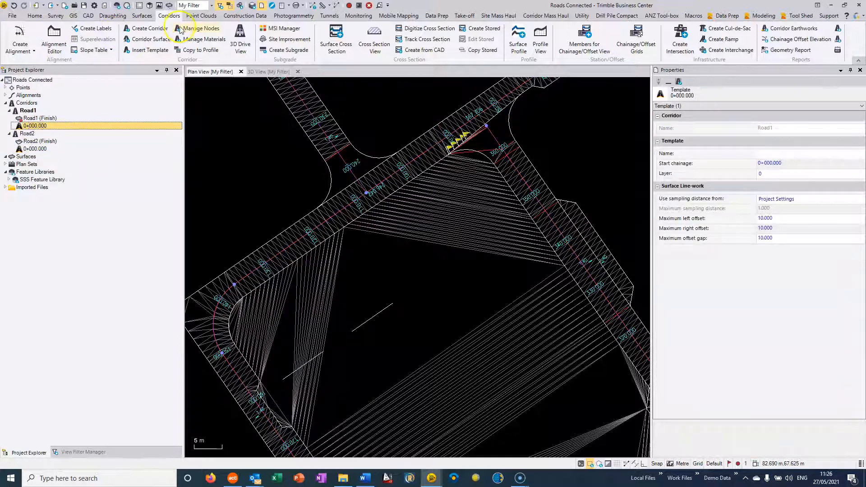
click(156, 51)
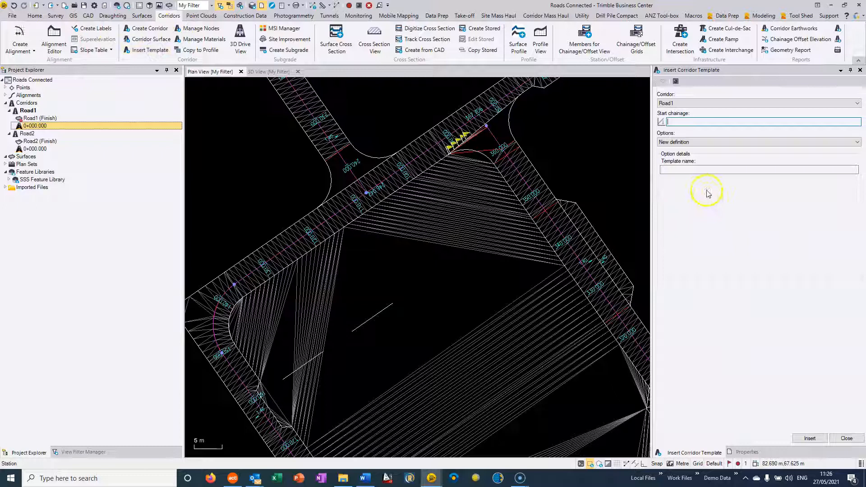
scroll(495, 135, up, 3)
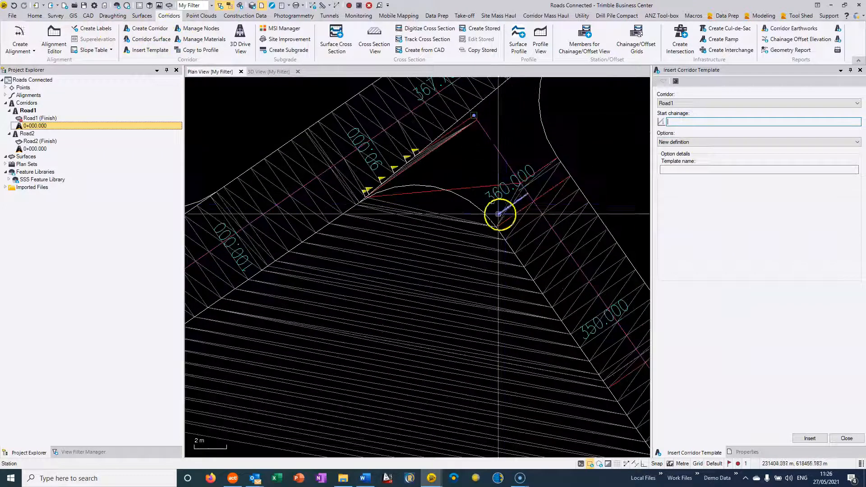
click(558, 158)
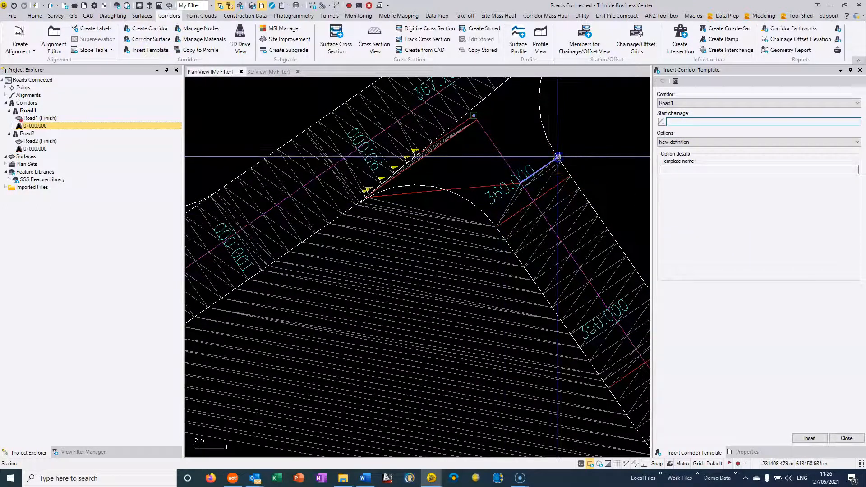
click(689, 143)
click(679, 149)
click(679, 171)
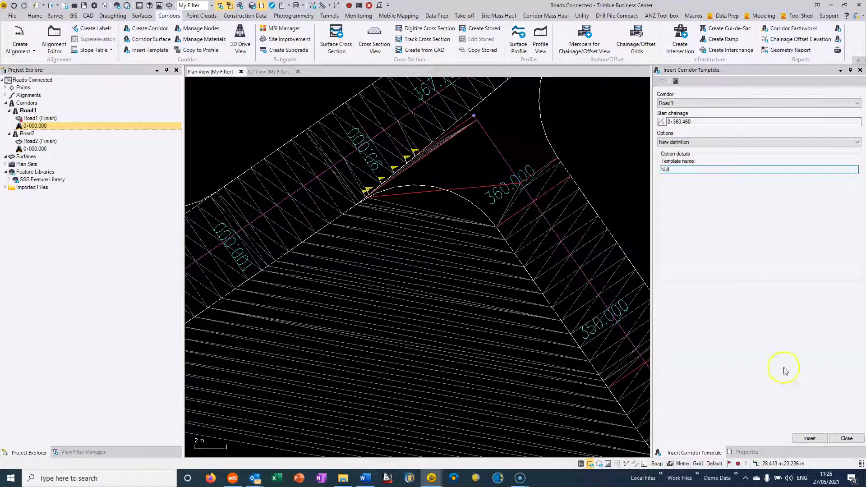
text(Null)
click(810, 436)
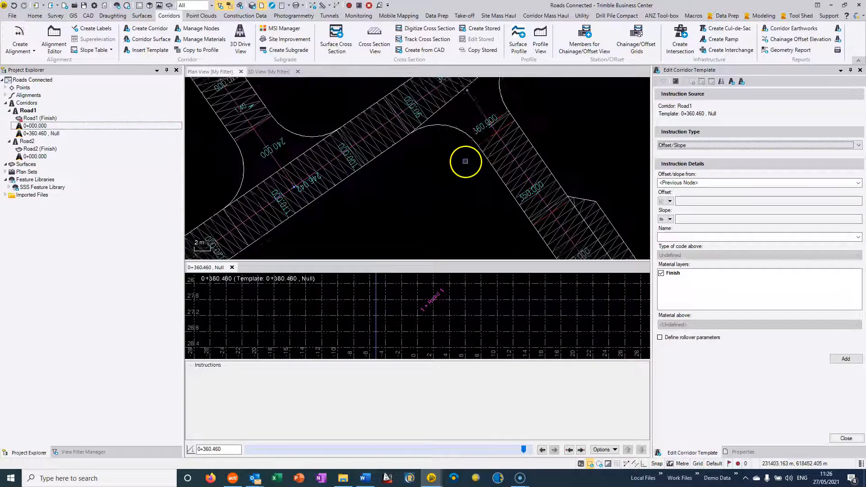
Step: Review the regenerated Road1 linework in plan, from the junction near chainage 360 around the enclosed loop
middle_drag(465, 162, 467, 96)
scroll(434, 213, down, 3)
scroll(429, 188, down, 2)
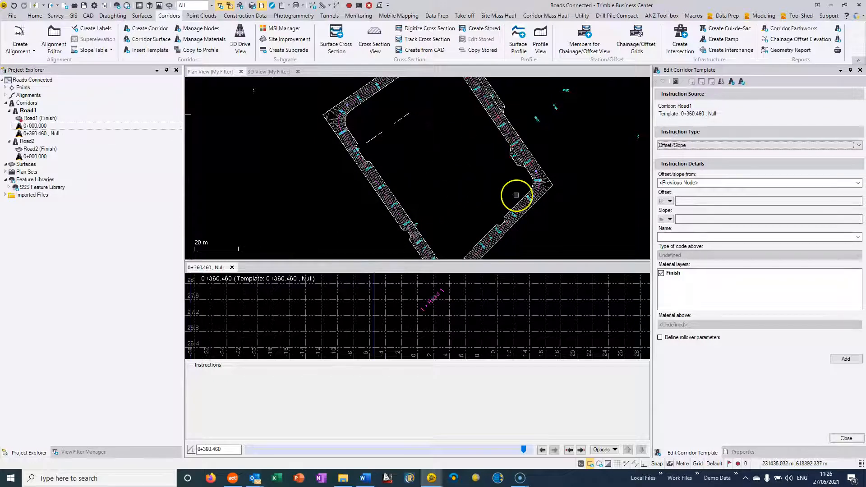
middle_drag(516, 195, 492, 205)
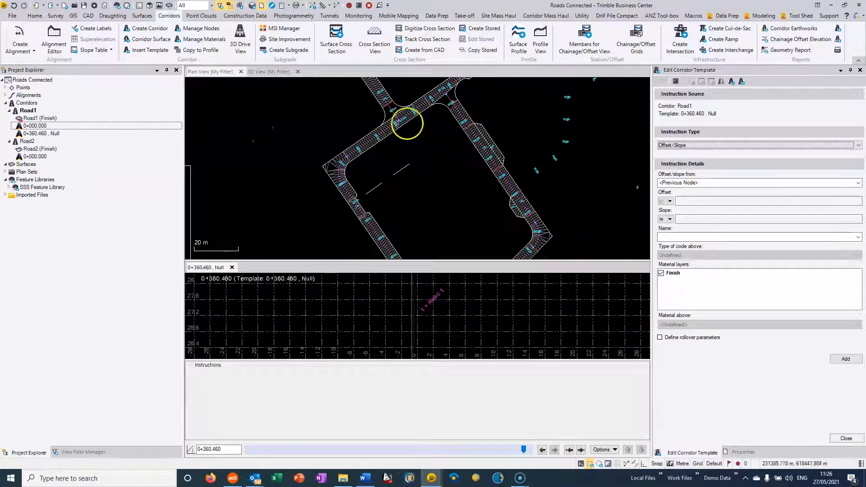
Step: Inspect the connected Road1 and Road2 corridors in 3D from several angles
click(279, 72)
scroll(391, 158, down, 5)
middle_drag(366, 183, 436, 203)
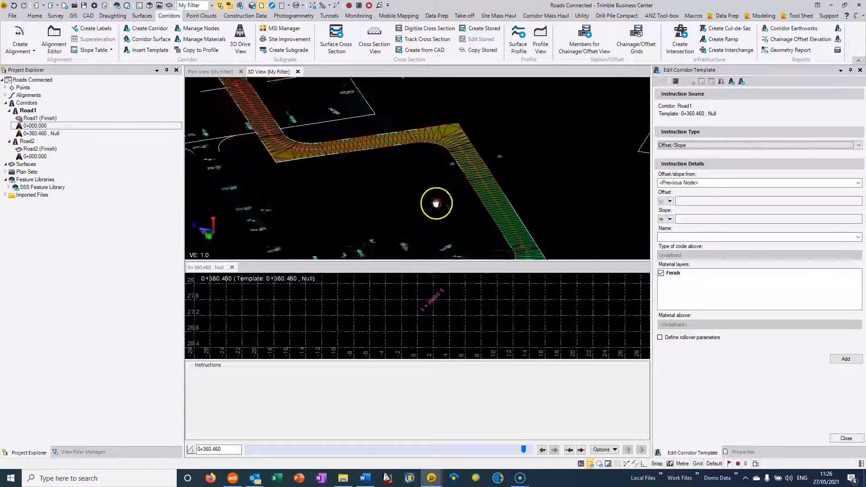
scroll(400, 184, down, 6)
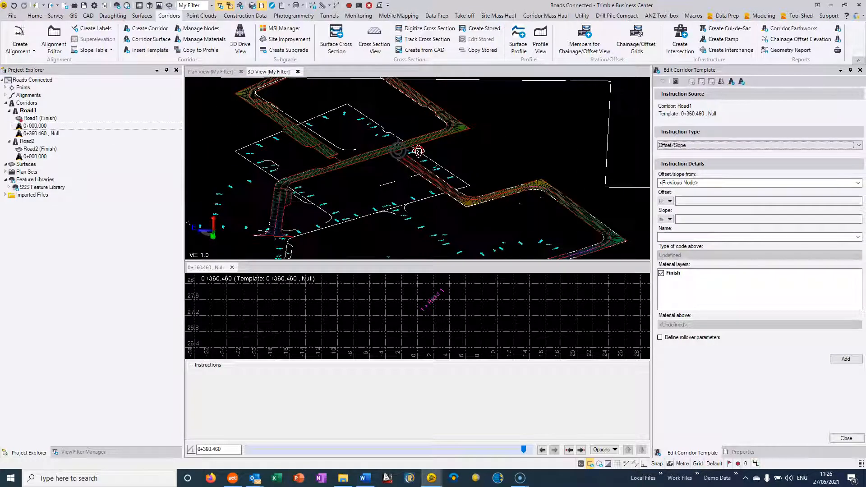
scroll(419, 151, up, 6)
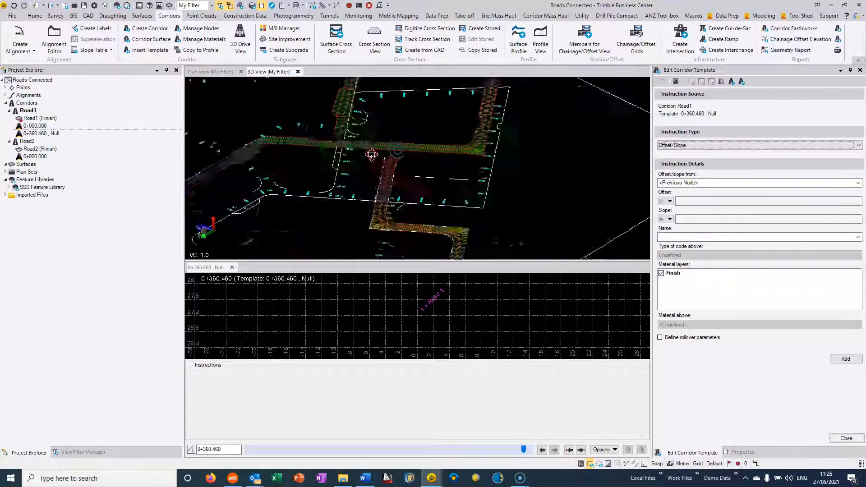
Step: Return to the plan and examine the corridor linework at the side-road junctions and the adjoining bend
click(220, 73)
scroll(410, 149, up, 5)
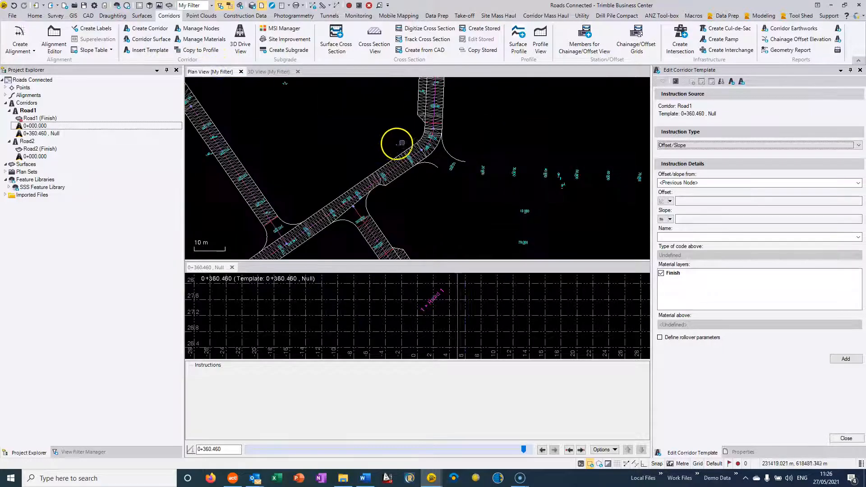
middle_drag(396, 144, 397, 157)
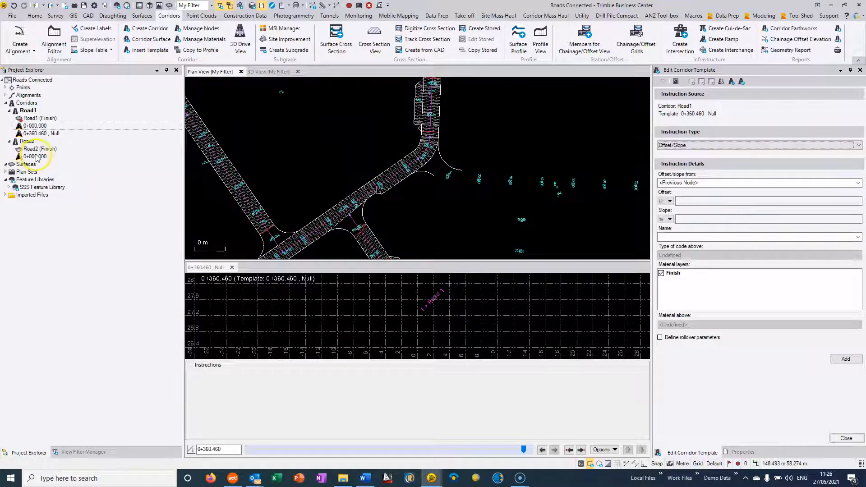
middle_drag(351, 193, 391, 149)
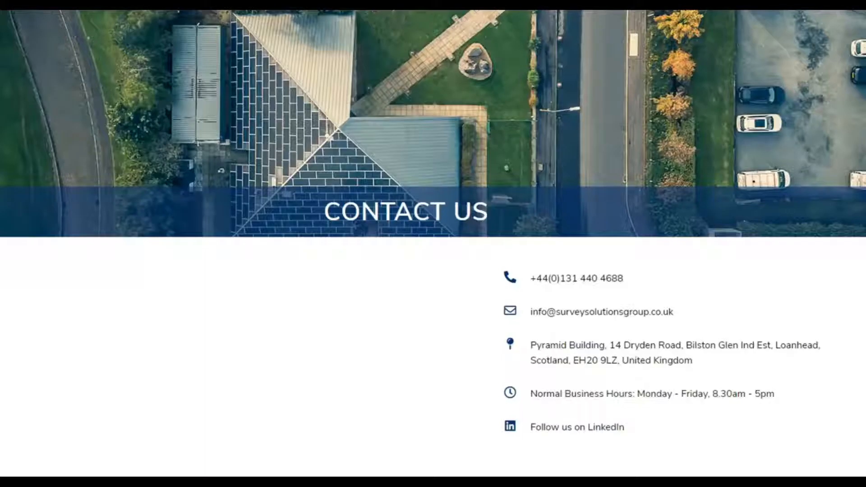